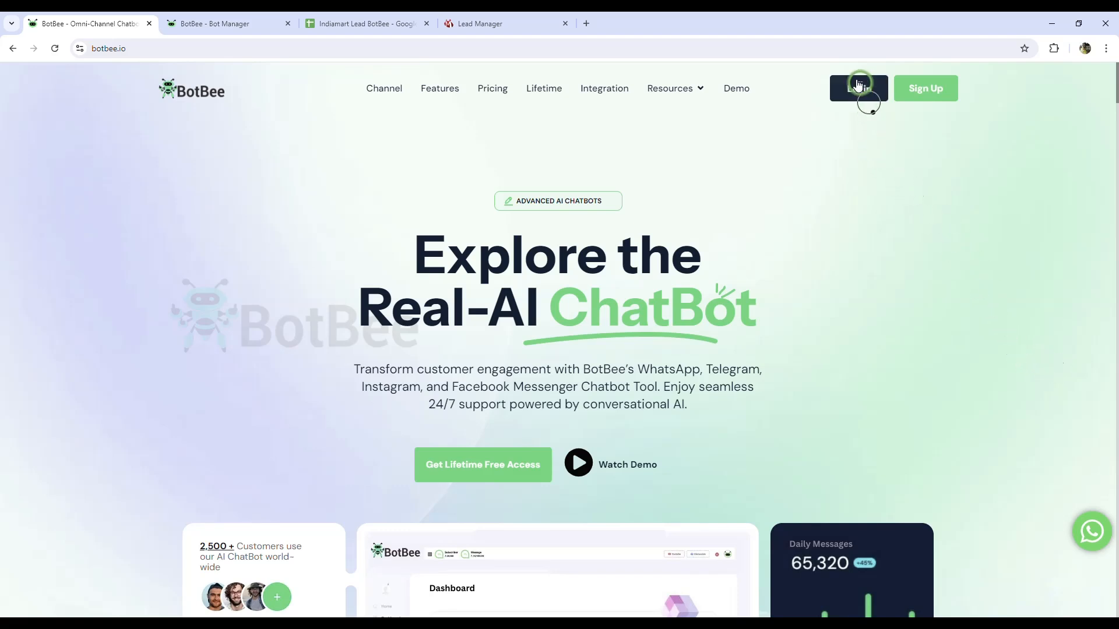
Step: Log in to BotBee and show the BotBee bot's message templates in the WhatsApp Bot Manager
click(857, 99)
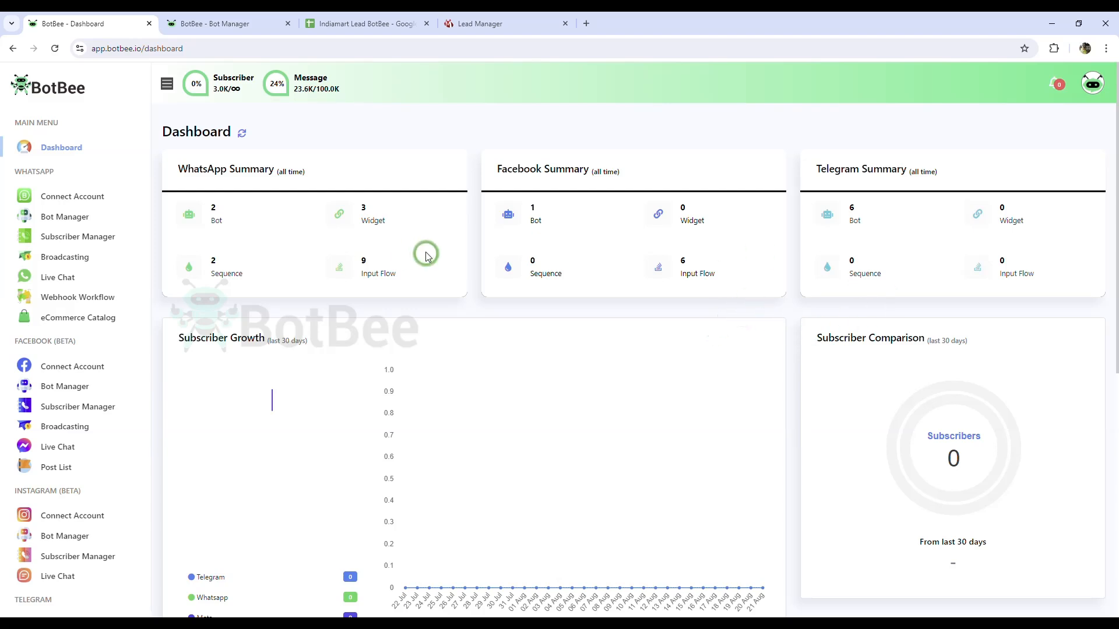
click(65, 224)
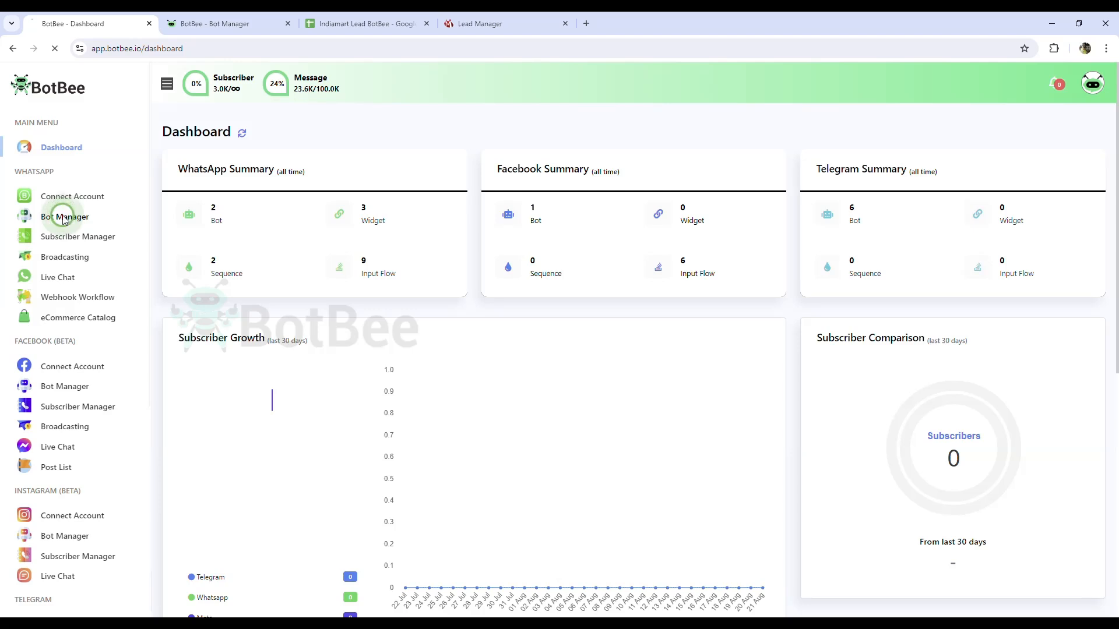
click(350, 533)
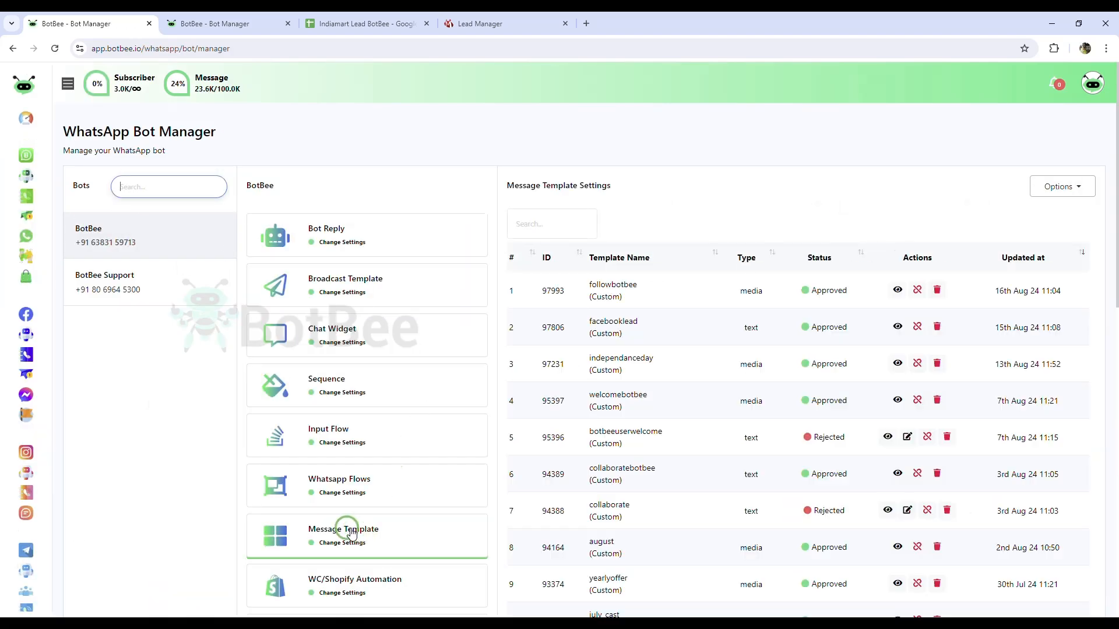
click(350, 533)
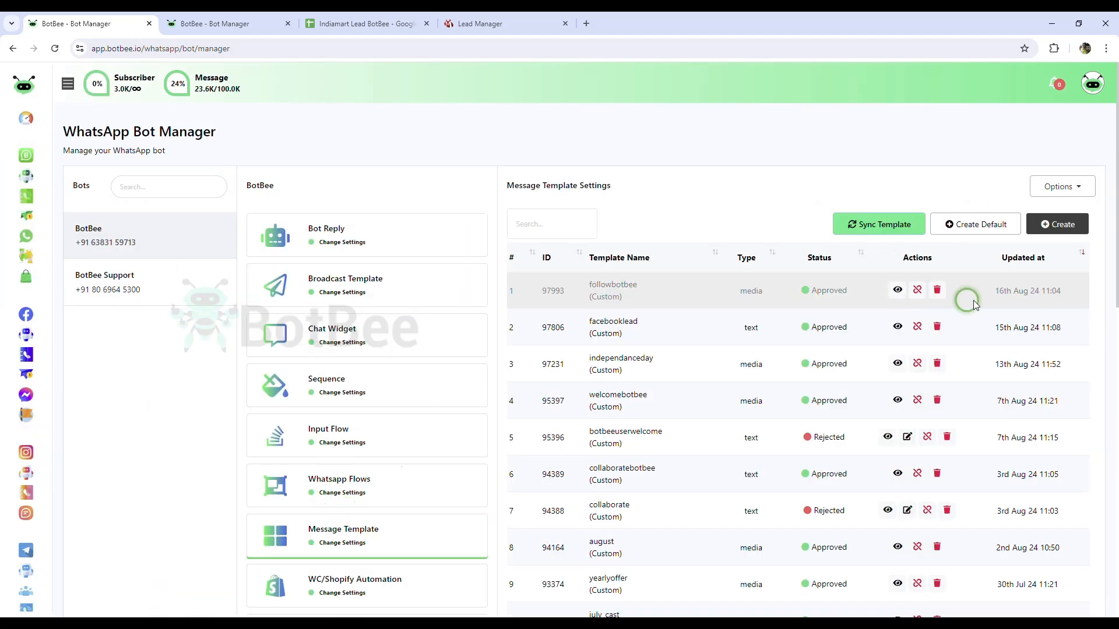
Step: Start a new Marketing template named indiamartseller with a pasted Text header
click(1046, 228)
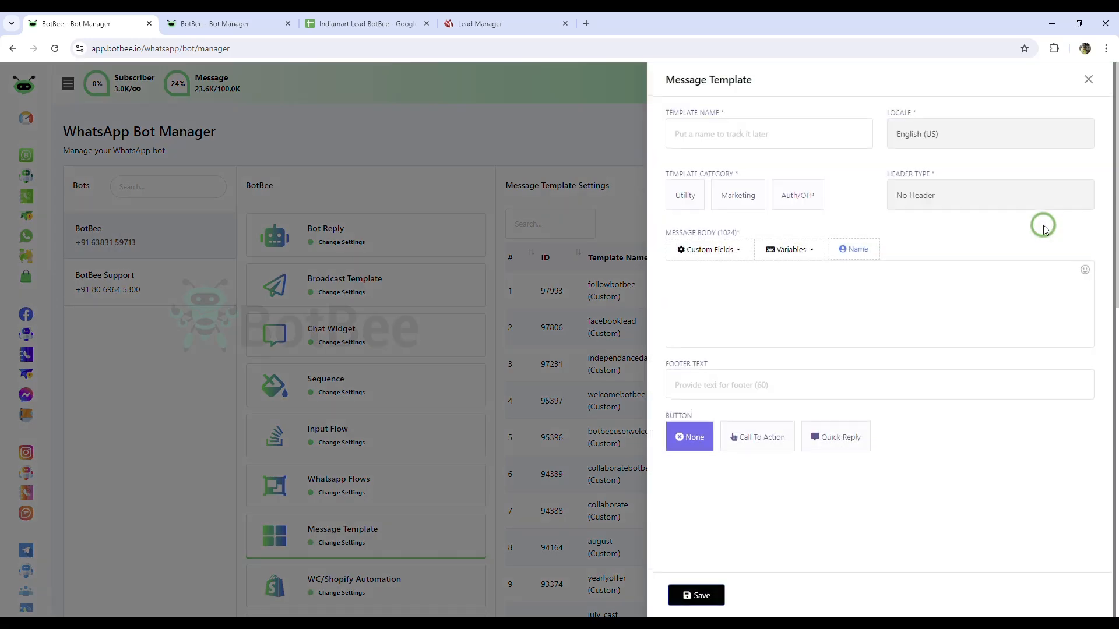
click(751, 142)
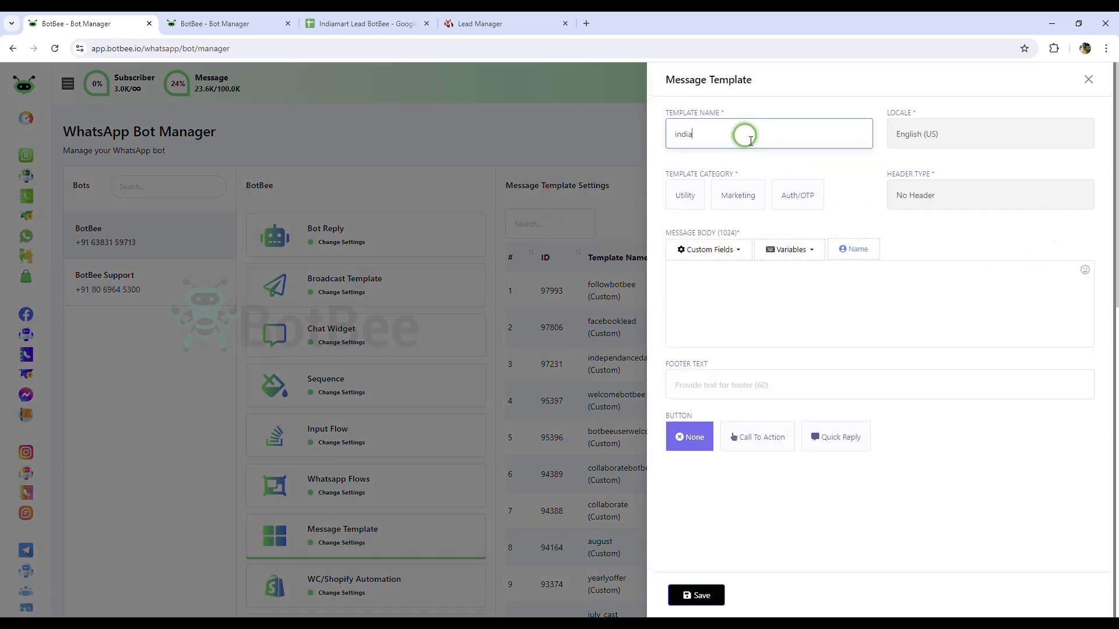
text(indiamartseller)
click(749, 200)
click(985, 196)
click(742, 257)
text(New IndiaMART Lead Alert)
Step: Paste the lead alert body with #!name!#, phone and company placeholders
click(784, 328)
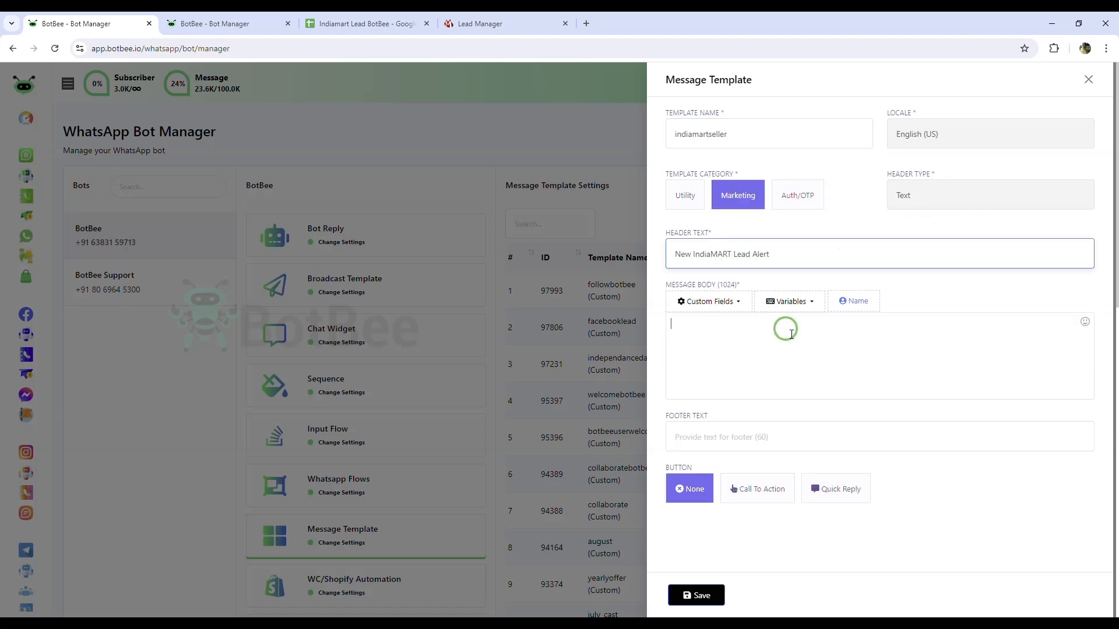
key(alt+Tab)
click(717, 320)
key(ctrl+v)
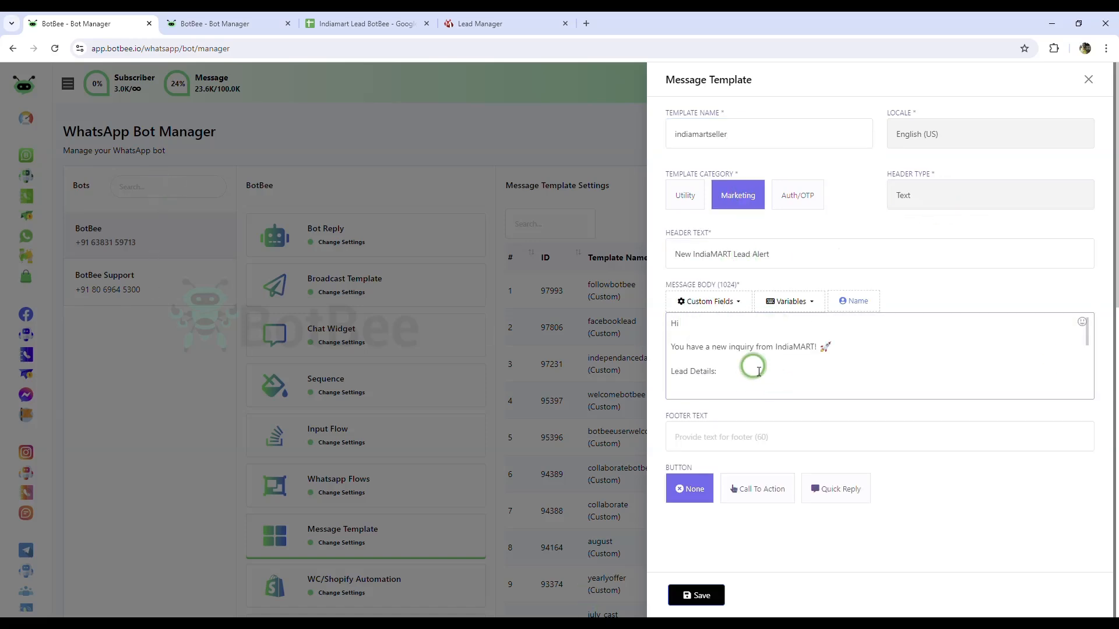
scroll(751, 364, down, 2)
drag(732, 347, 697, 347)
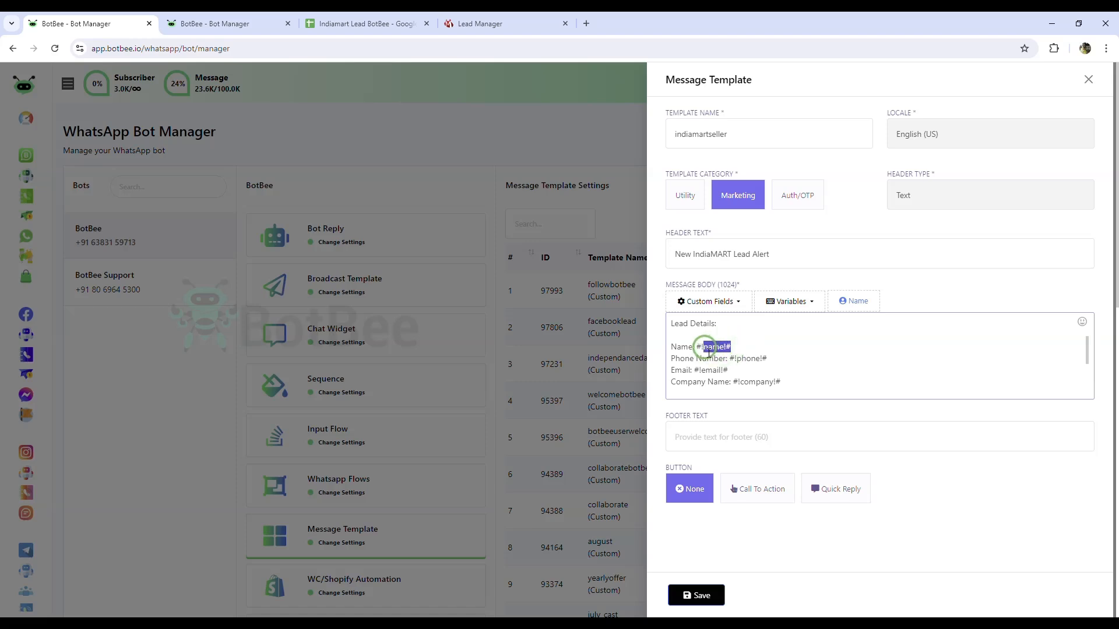
drag(768, 359, 734, 359)
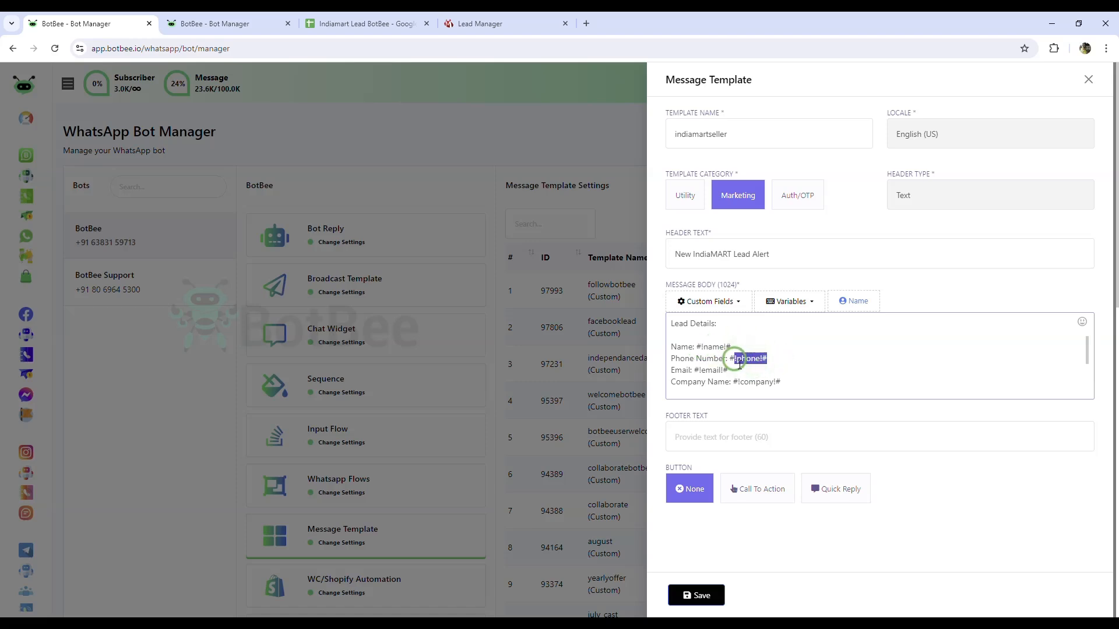
click(744, 376)
click(814, 377)
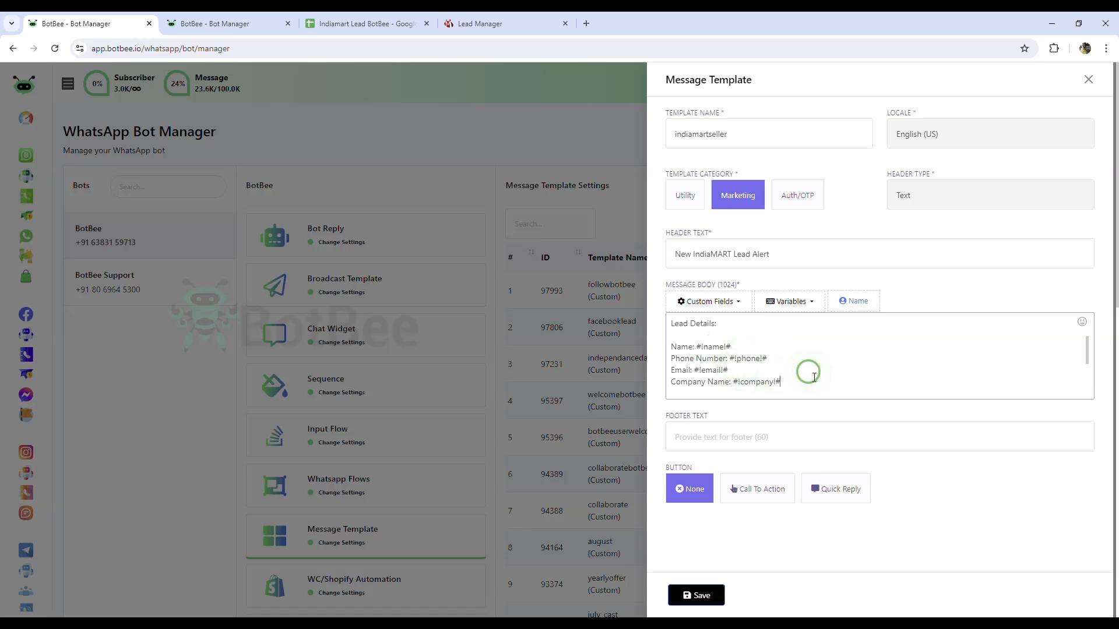
Step: Add the footer text, save indiamartseller, and sync the template approval statuses
scroll(814, 376, down, 5)
click(792, 437)
text(BotBee Multichannel ChatBot Builder)
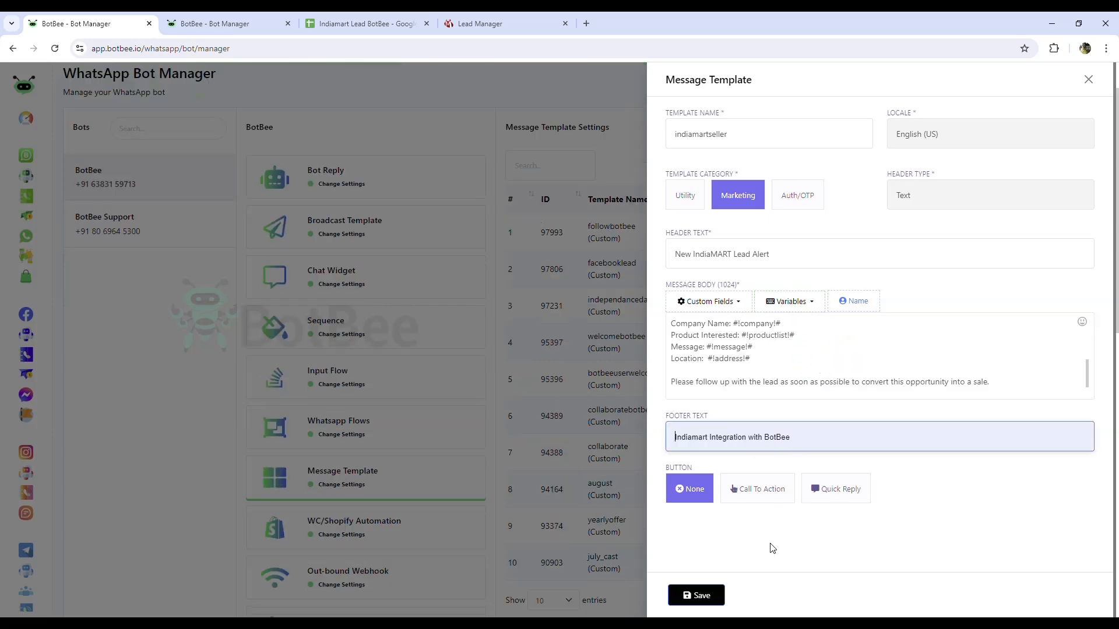
click(693, 595)
click(1088, 79)
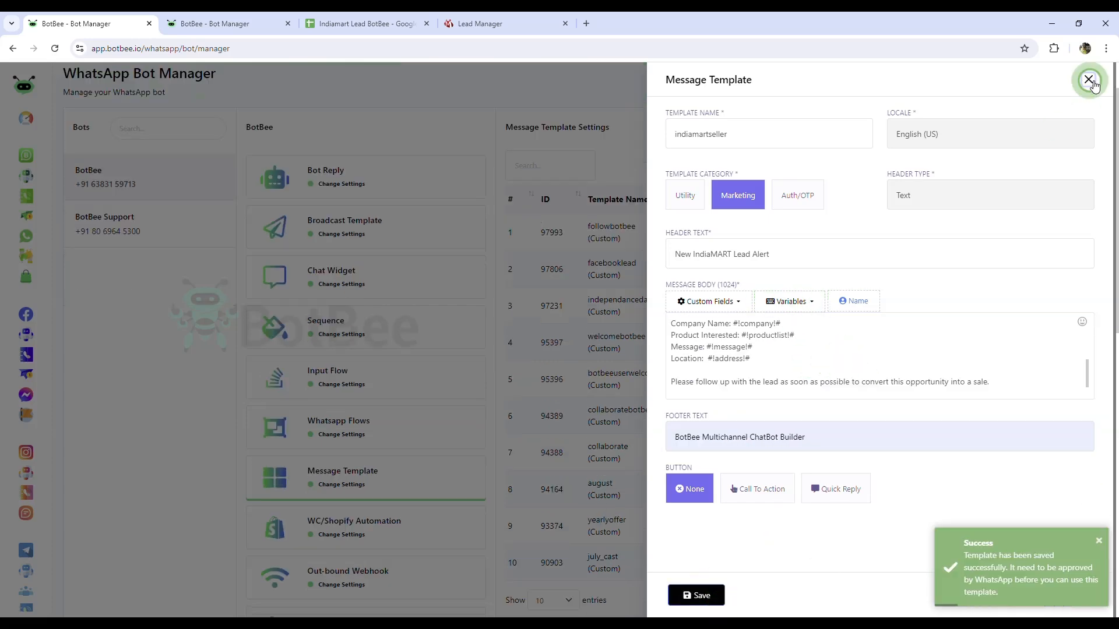
click(876, 167)
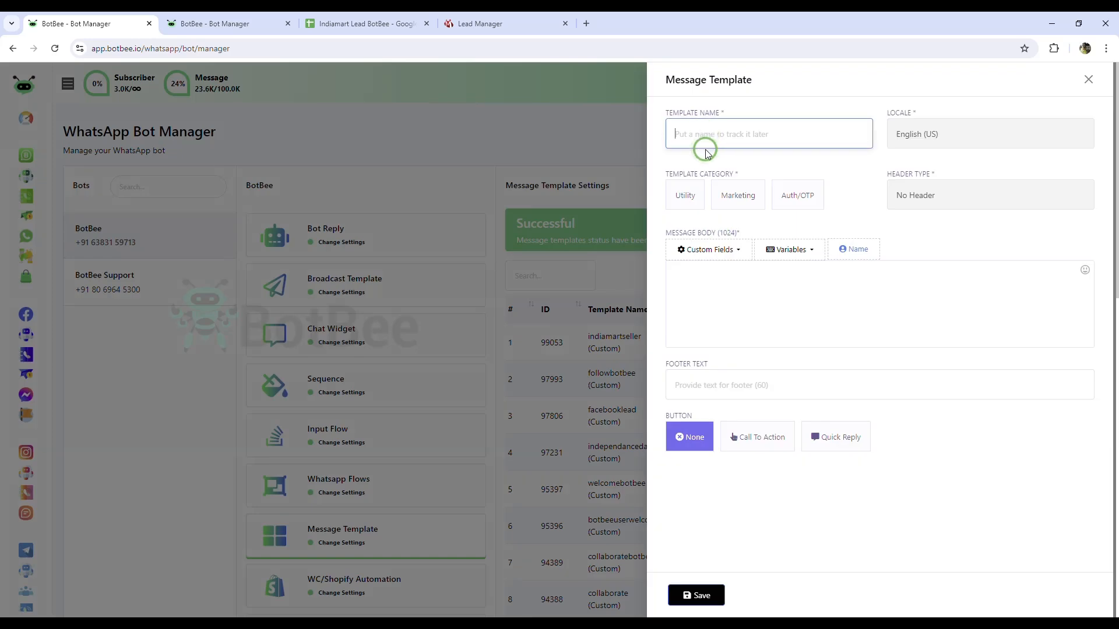
Step: Create indiamartcustomer as a Marketing template with a Text header and the thank-you body, removing a stray bracket
text(indiamartcustomer)
click(738, 195)
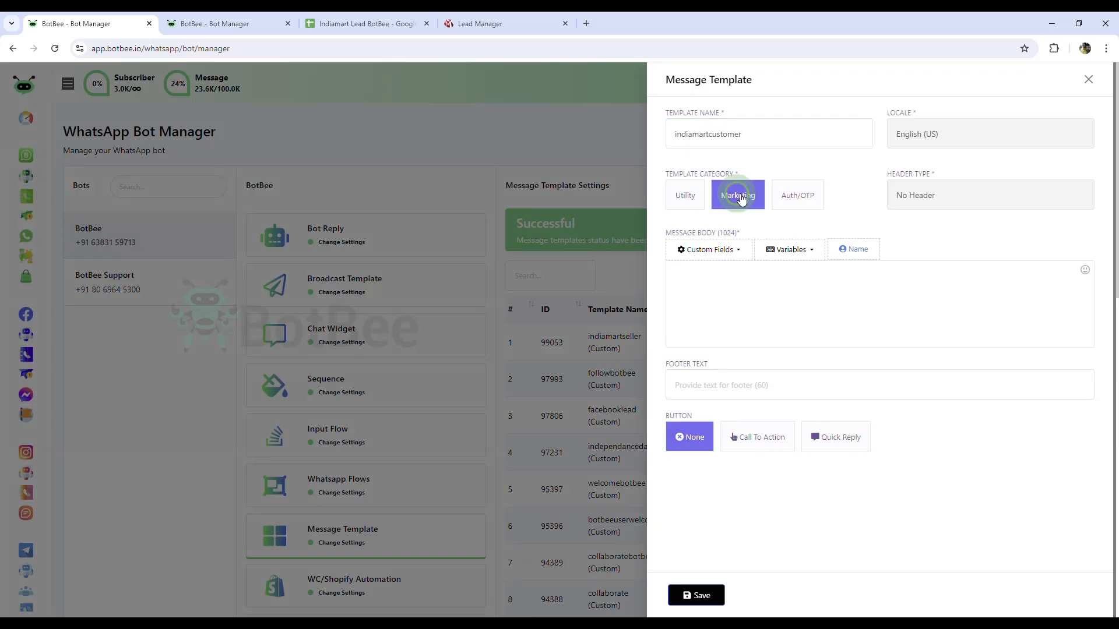
click(737, 337)
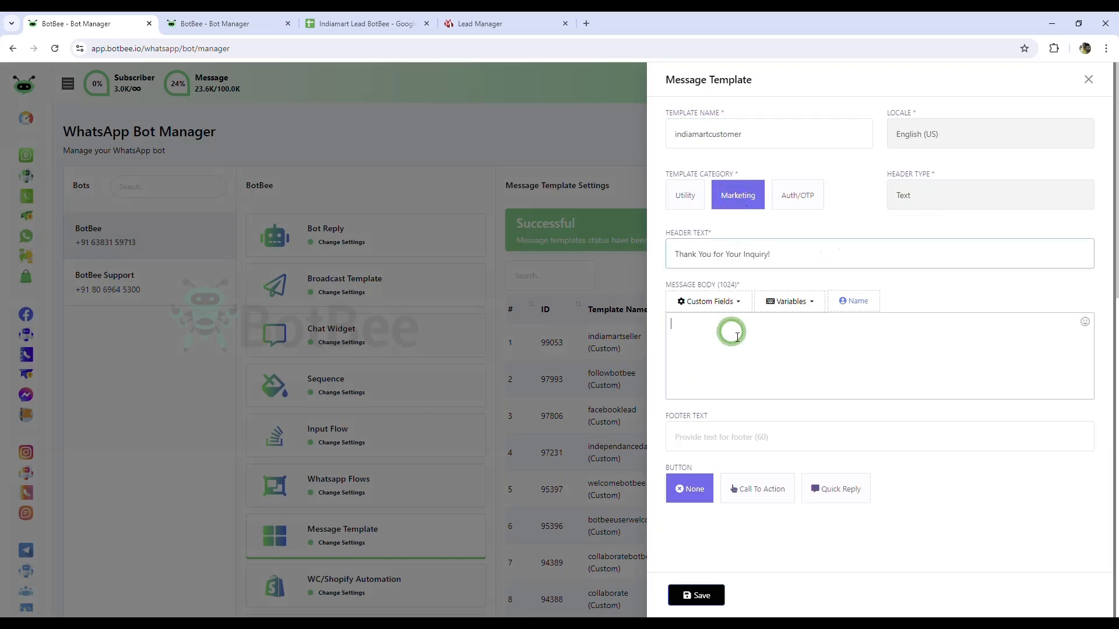
key(ctrl+v)
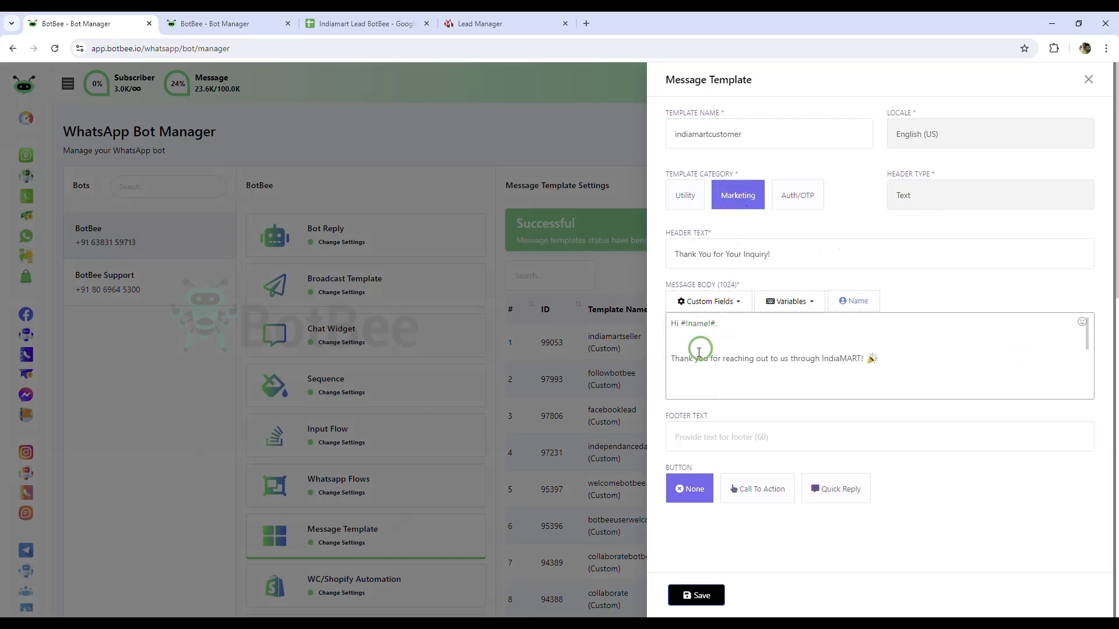
click(813, 326)
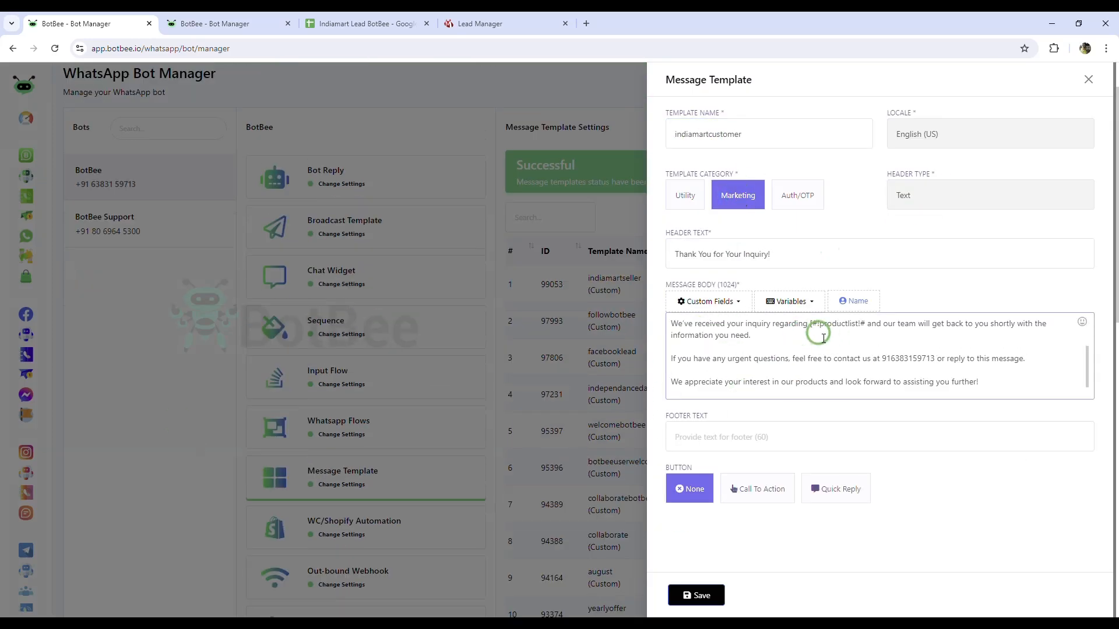
key(BackSpace)
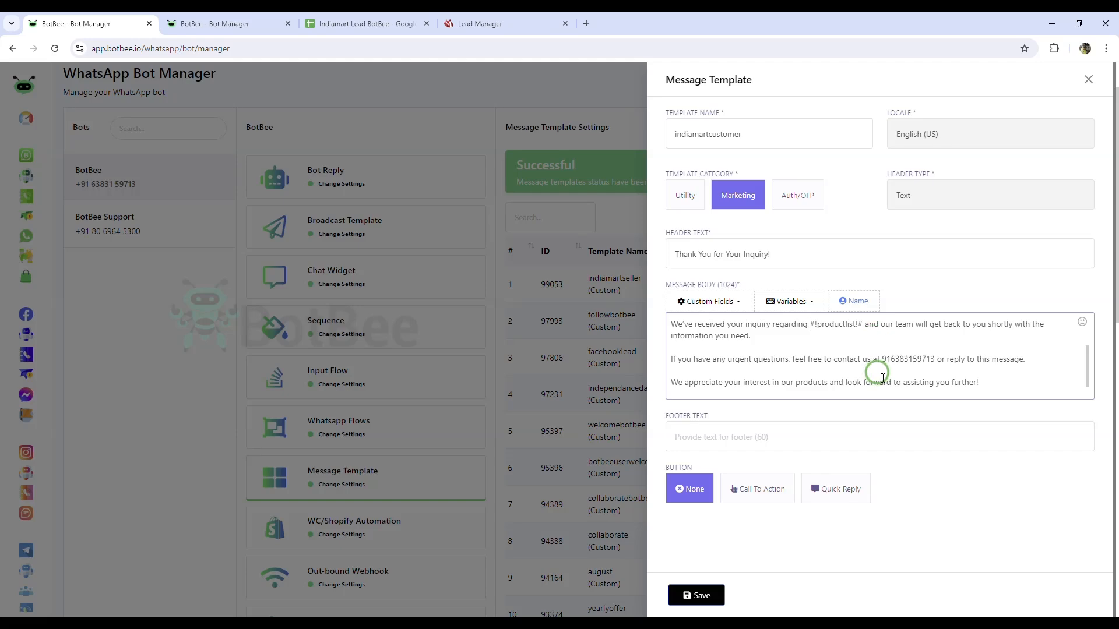
Step: Add the footer, save indiamartcustomer, and bring up the Indiamart Lead BotBee spreadsheet
click(758, 437)
click(741, 466)
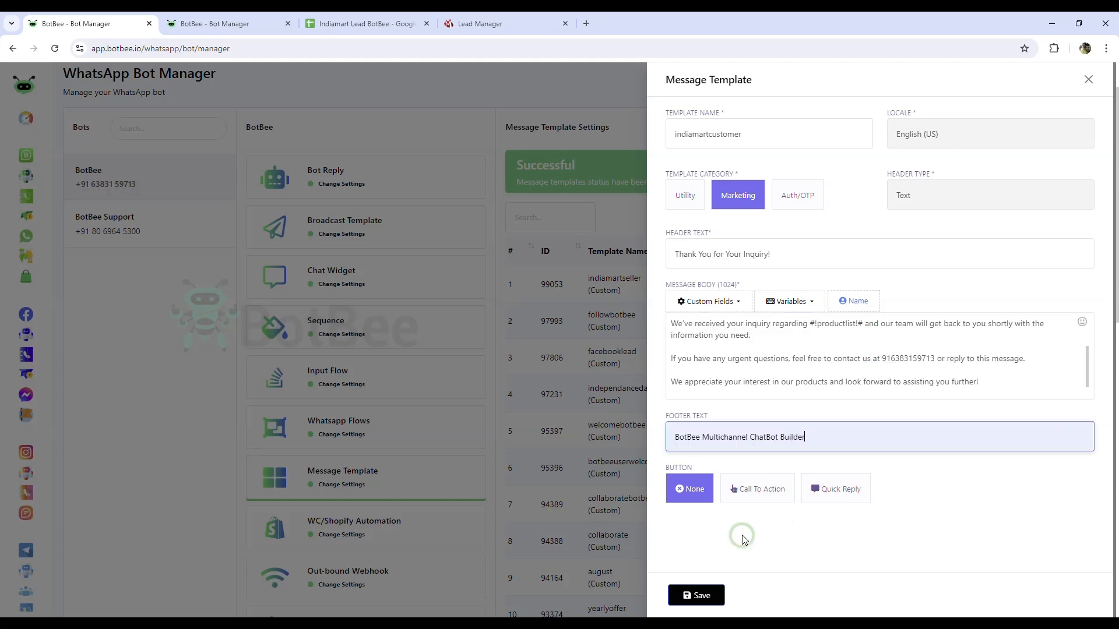
click(850, 496)
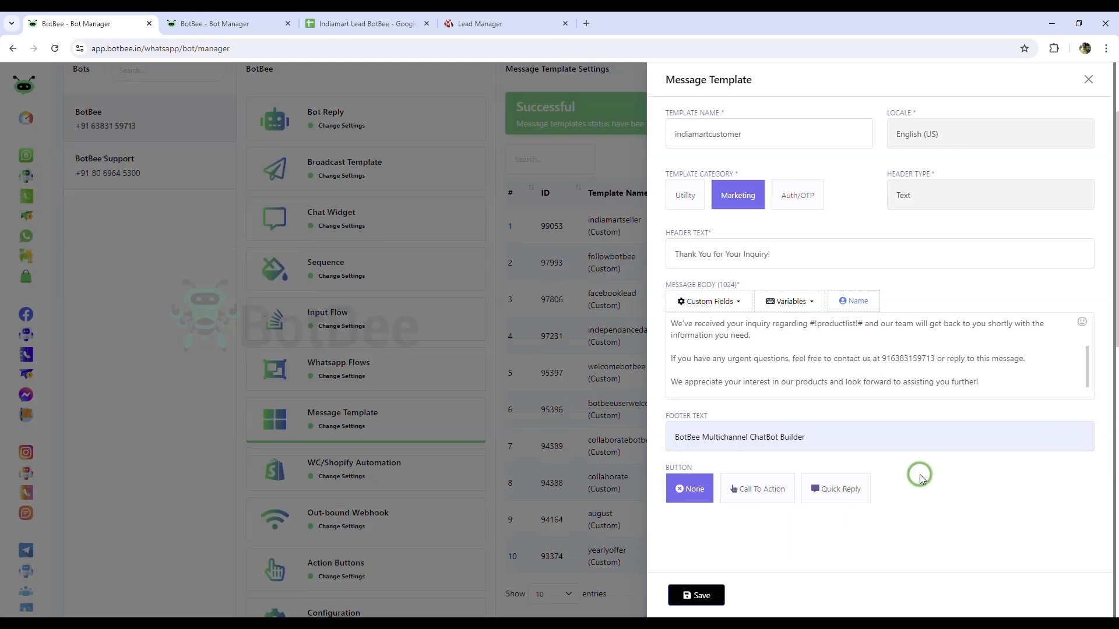
click(696, 595)
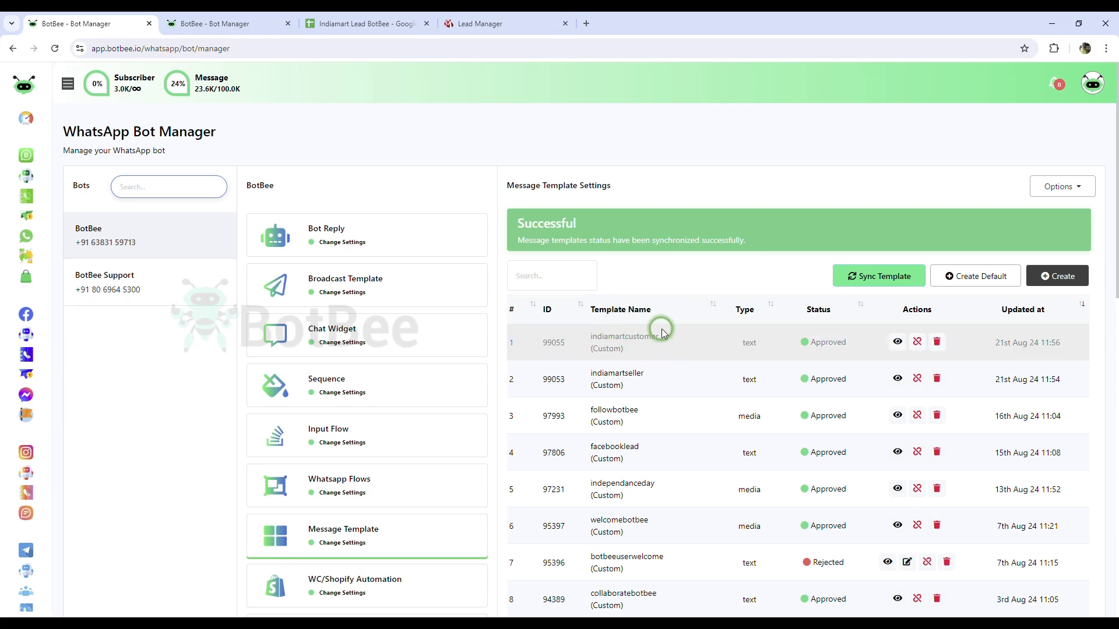
click(369, 19)
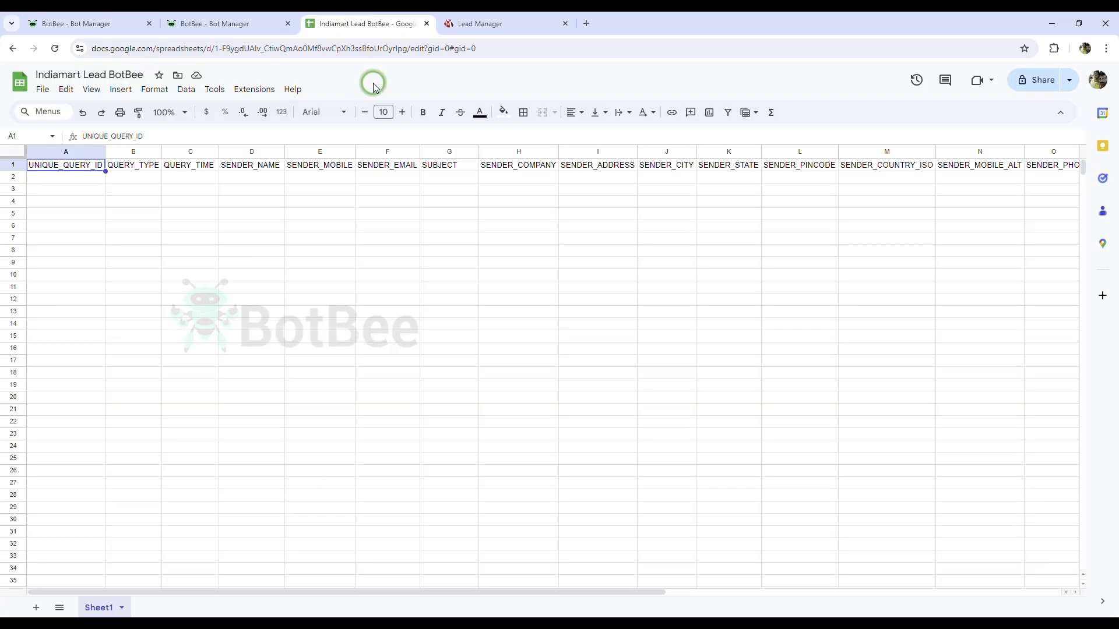
Step: Launch Apps Script from the spreadsheet's Extensions menu to get a new Untitled project
click(256, 91)
click(272, 176)
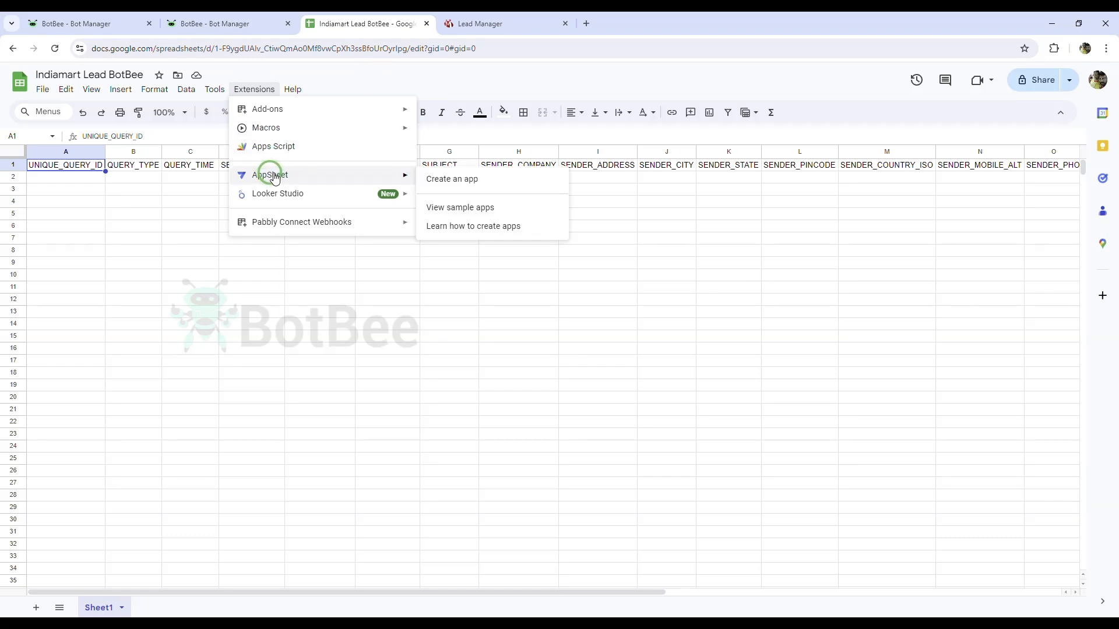
click(298, 145)
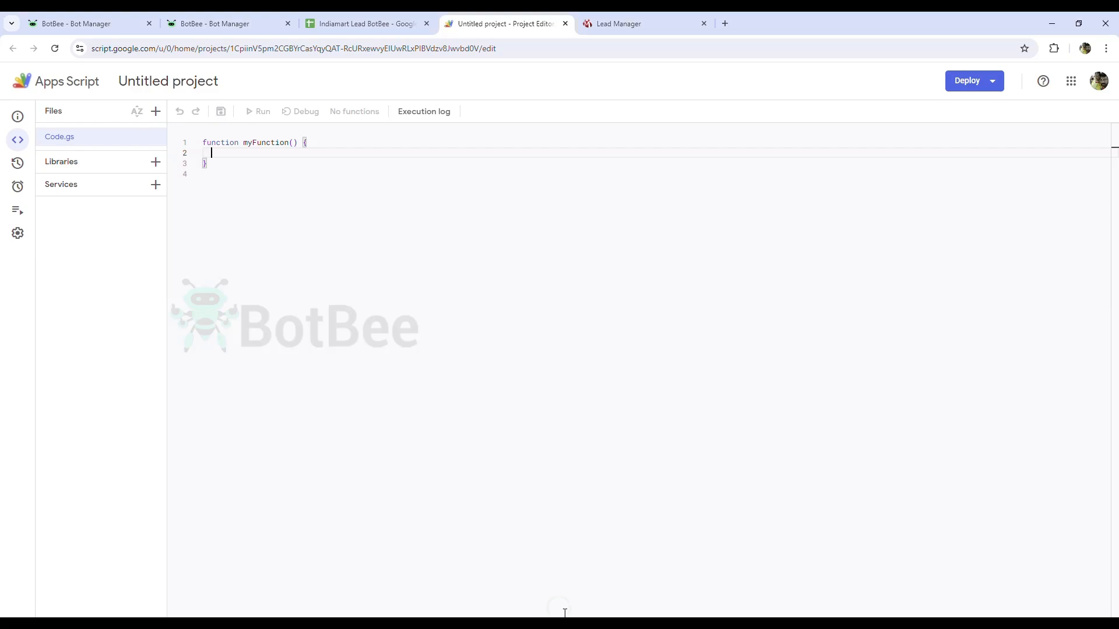
Step: Replace the default myFunction code in Code.gs with the pasted integration script
click(390, 391)
key(ctrl+a)
key(ctrl+v)
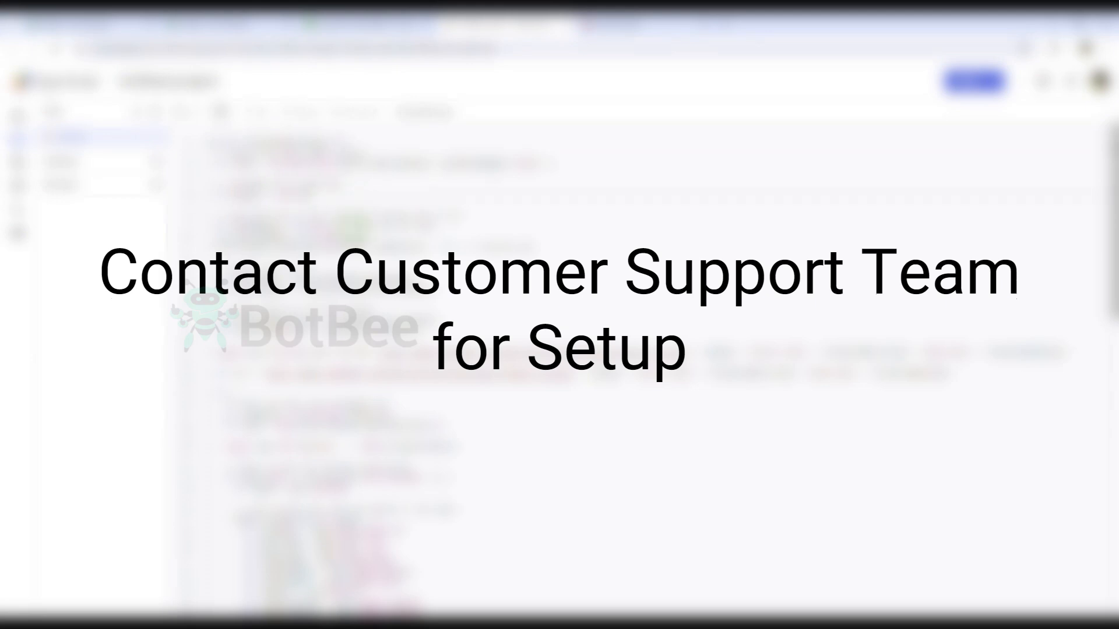
click(608, 18)
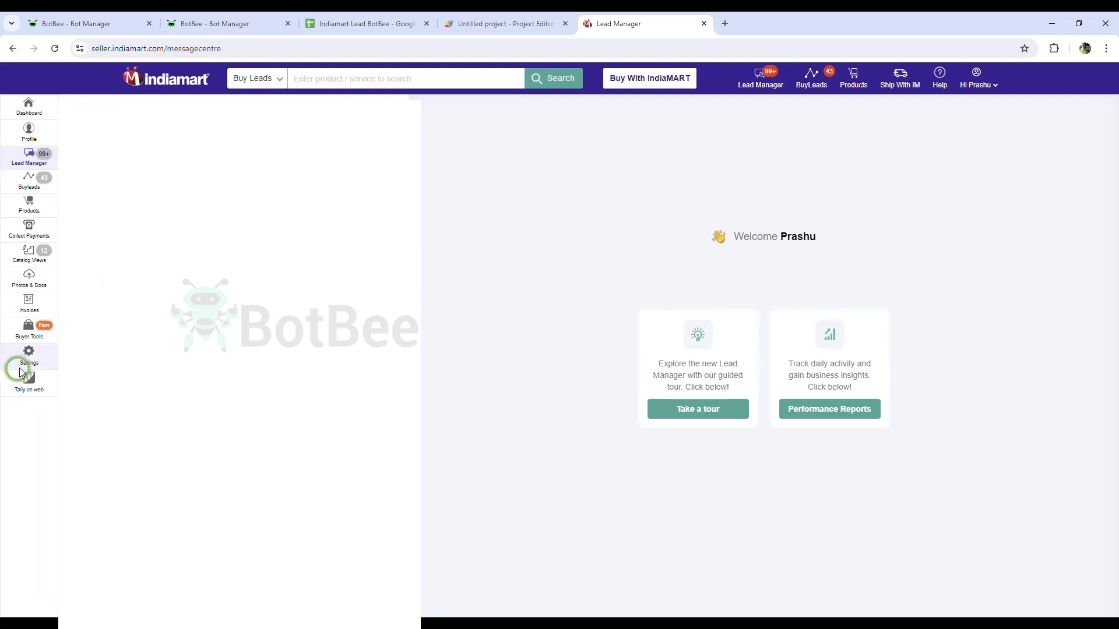
Step: Copy the Pull API key from IndiaMART's CRM API integration settings, then return to Apps Script
click(30, 355)
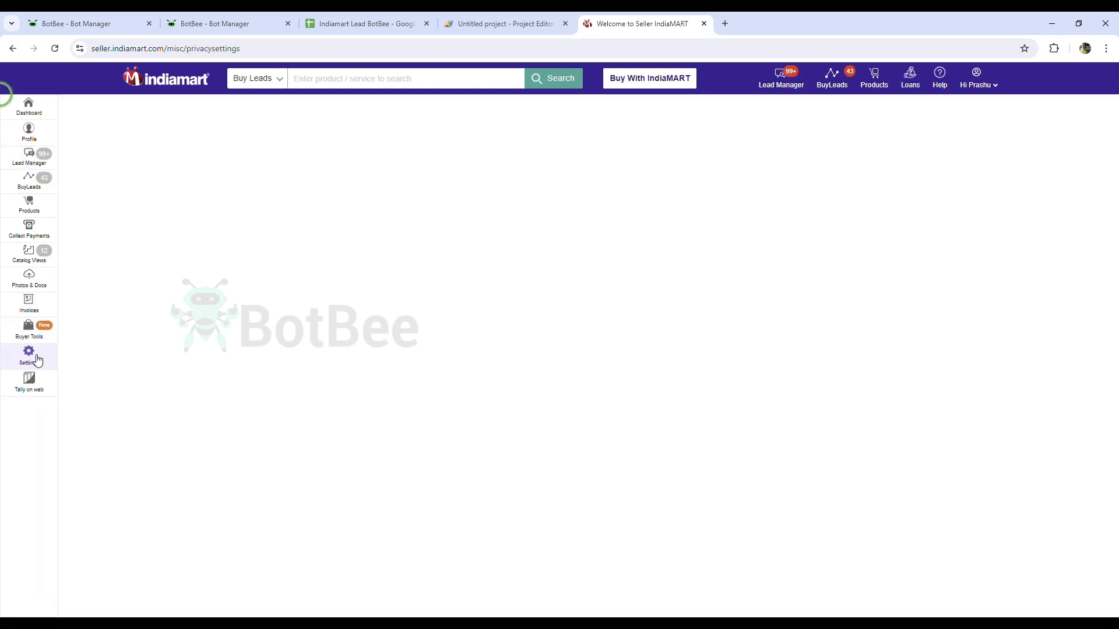
click(211, 125)
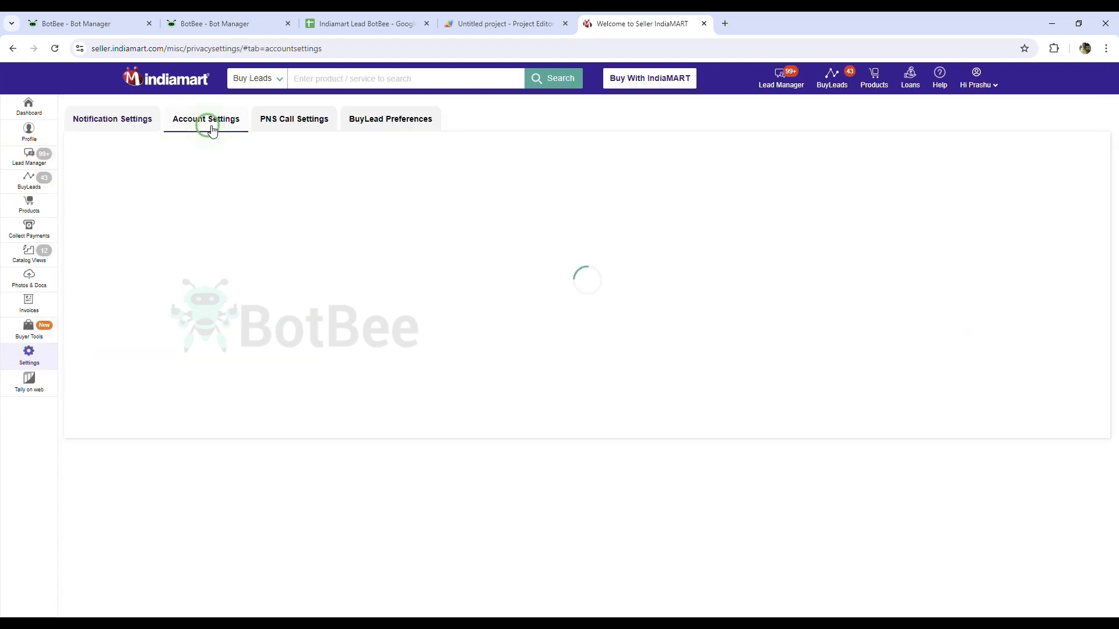
click(151, 214)
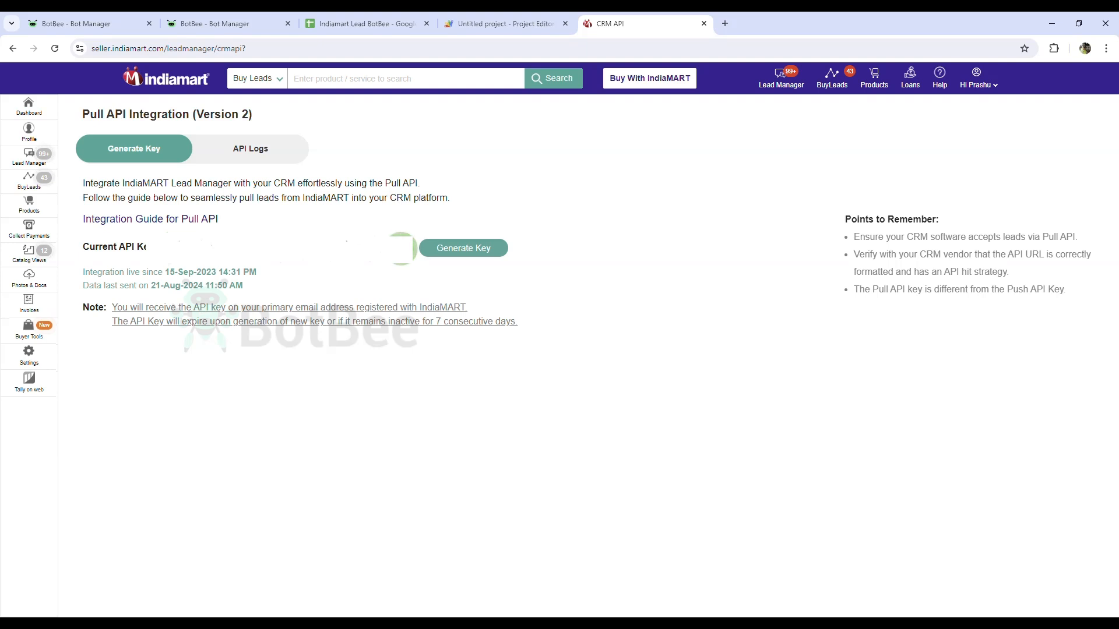
click(401, 249)
click(657, 122)
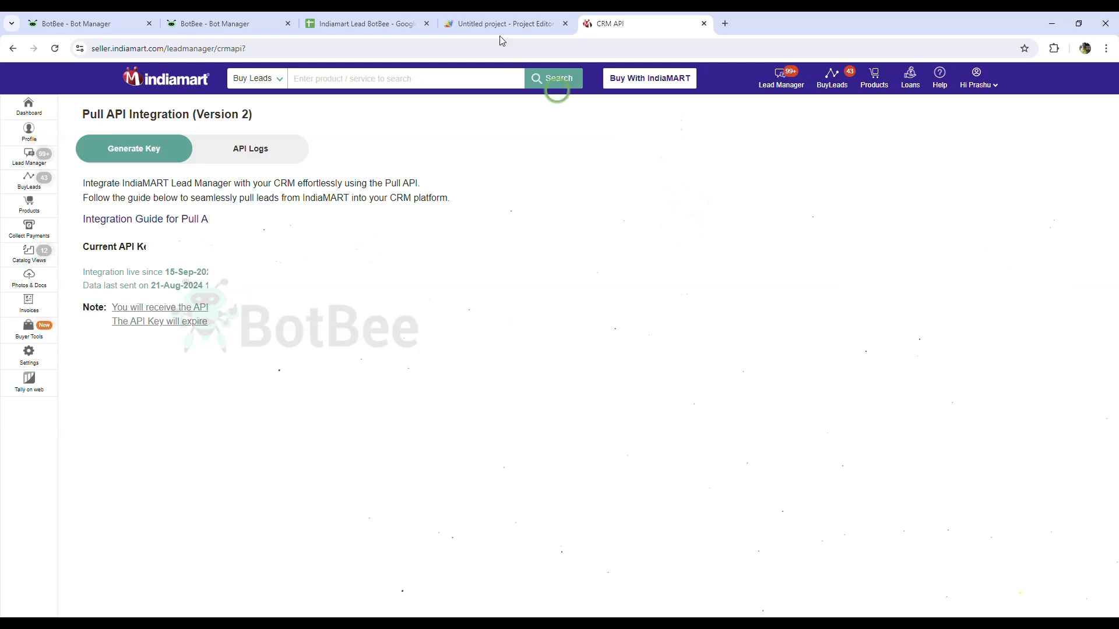
click(503, 17)
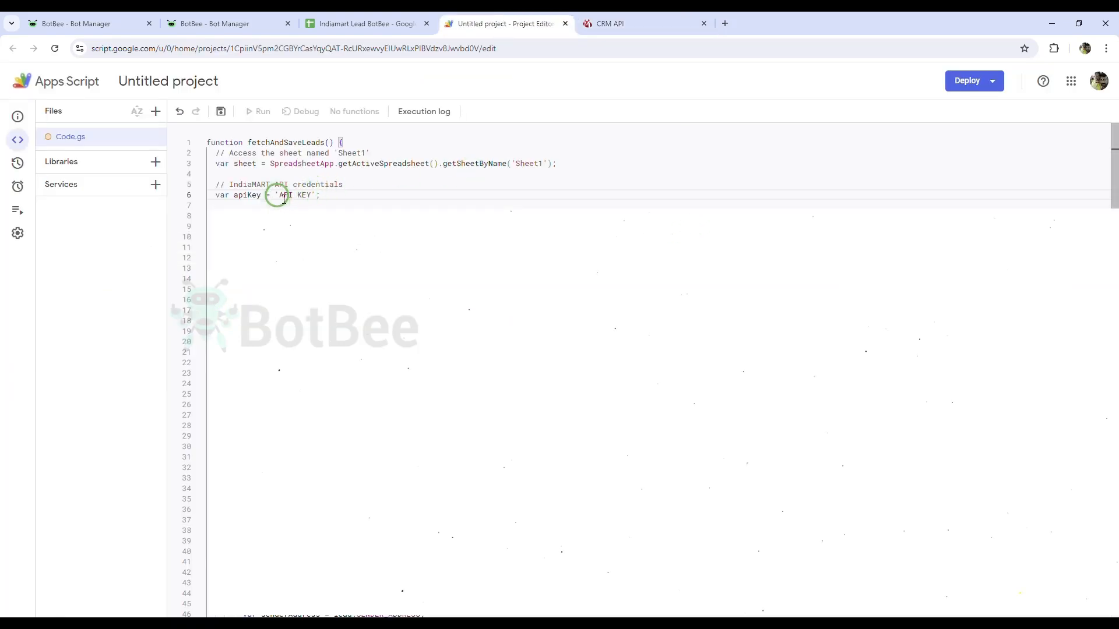
Step: Paste the IndiaMART API key over the 'API KEY' placeholder on line 6
drag(278, 195, 313, 196)
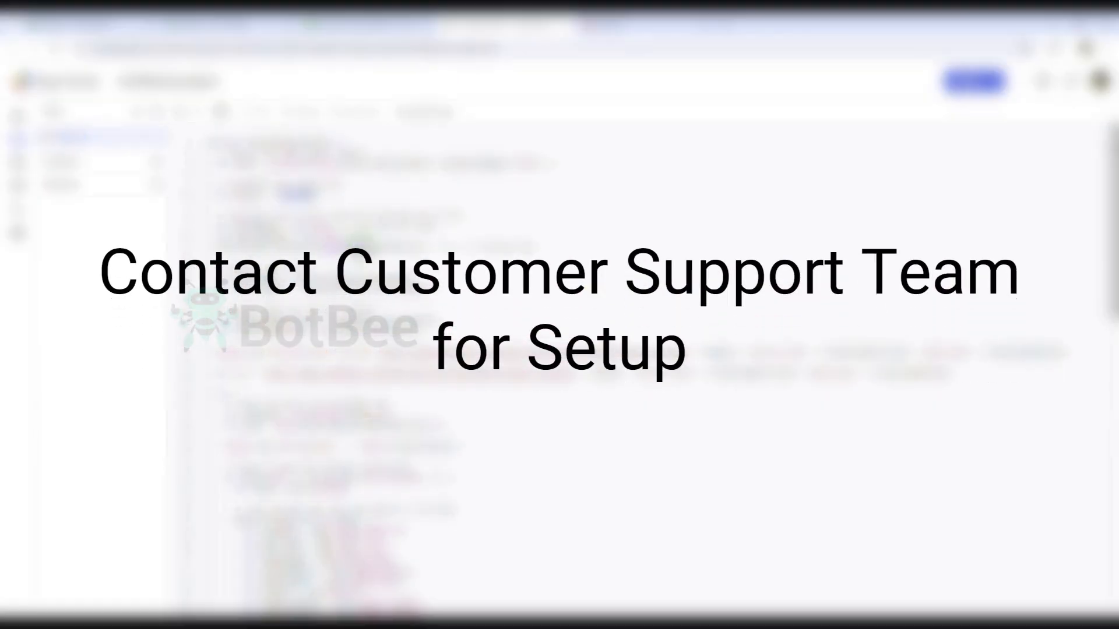
key(ctrl+v)
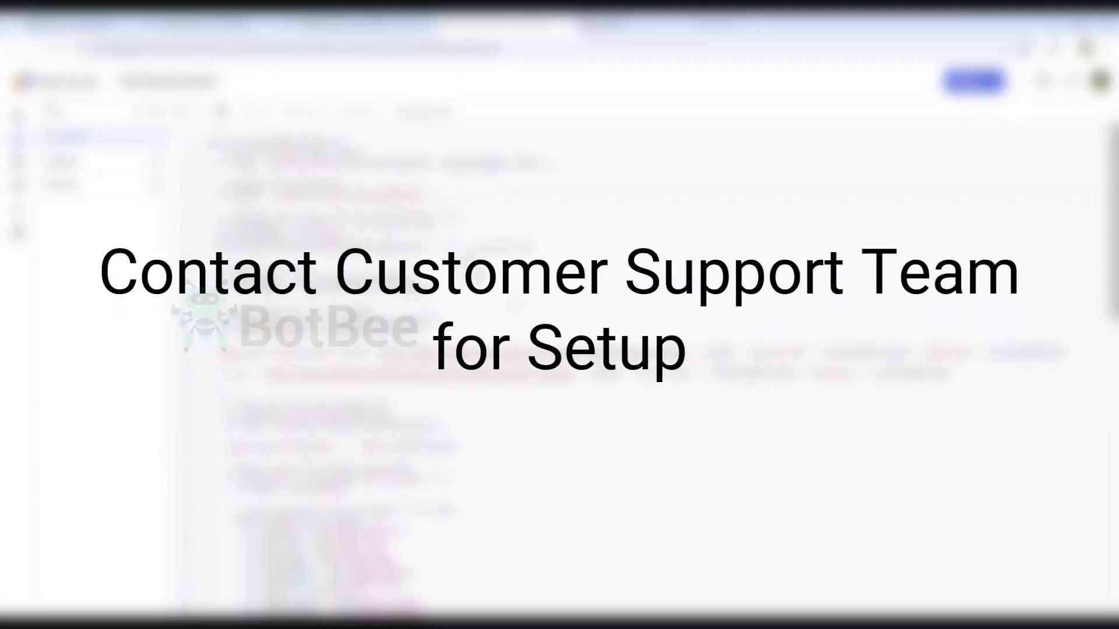
scroll(536, 309, down, 15)
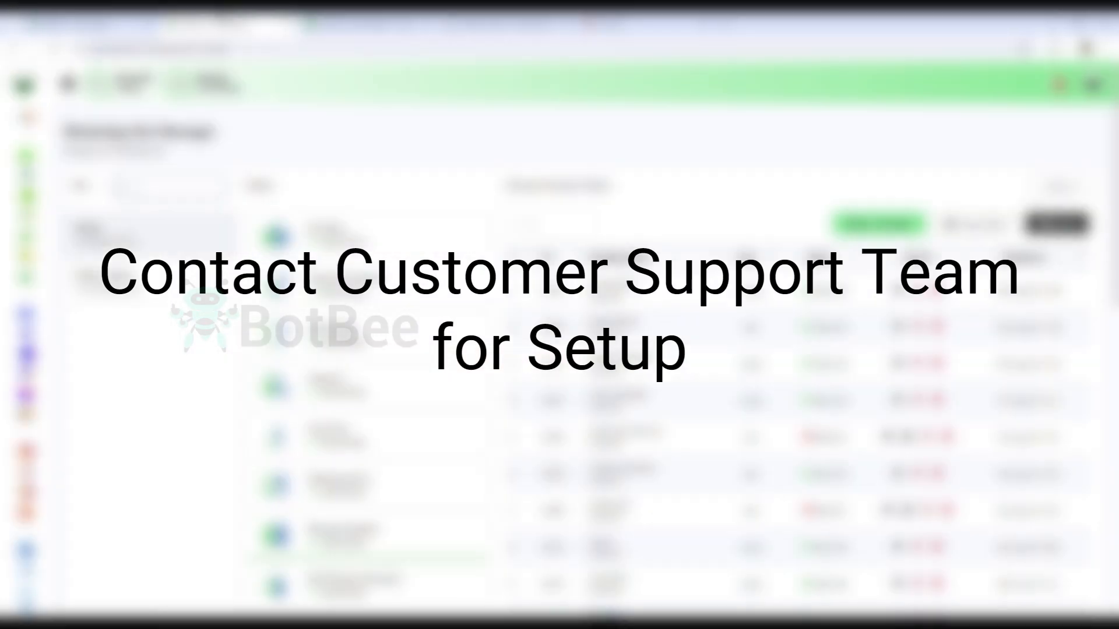
Step: Start a new indiamartseller webhook workflow using the indiamartseller (text) message template
click(30, 251)
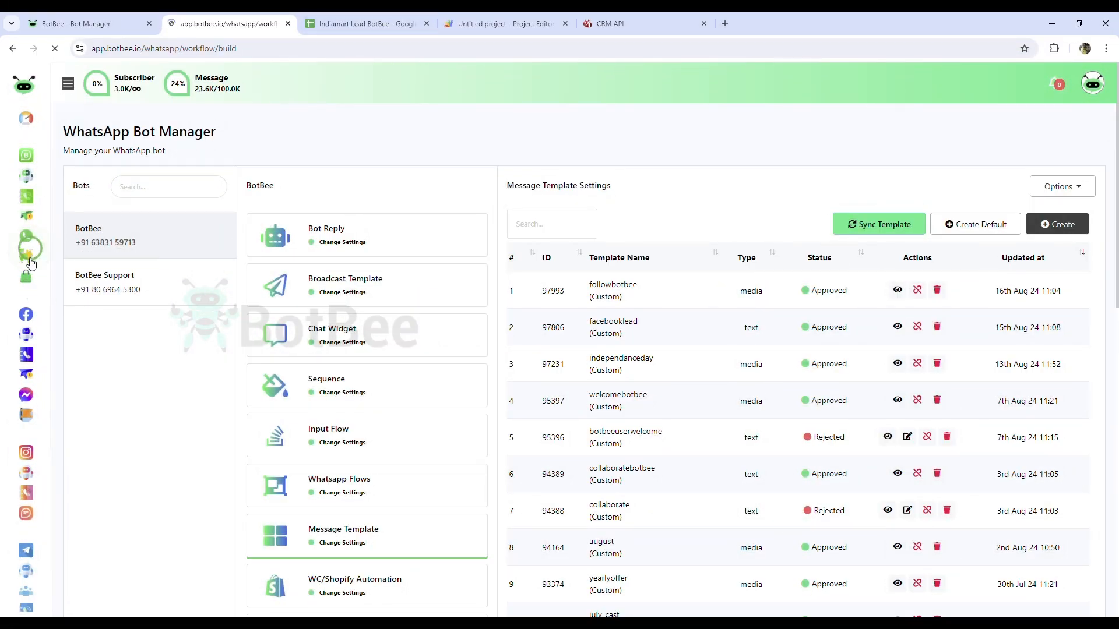
click(30, 259)
click(74, 298)
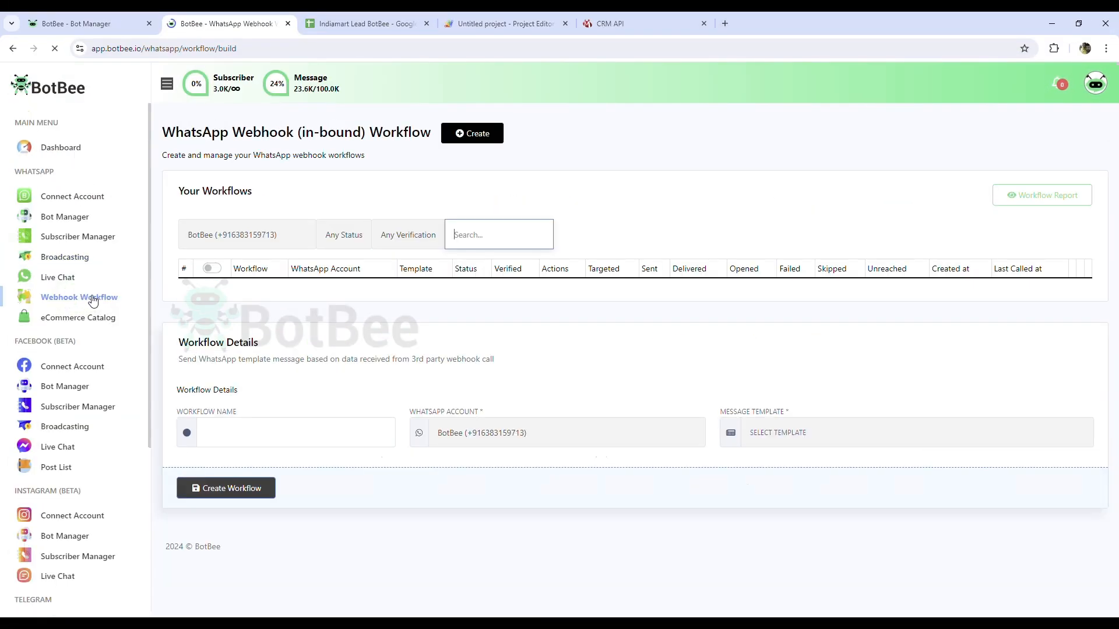
click(463, 136)
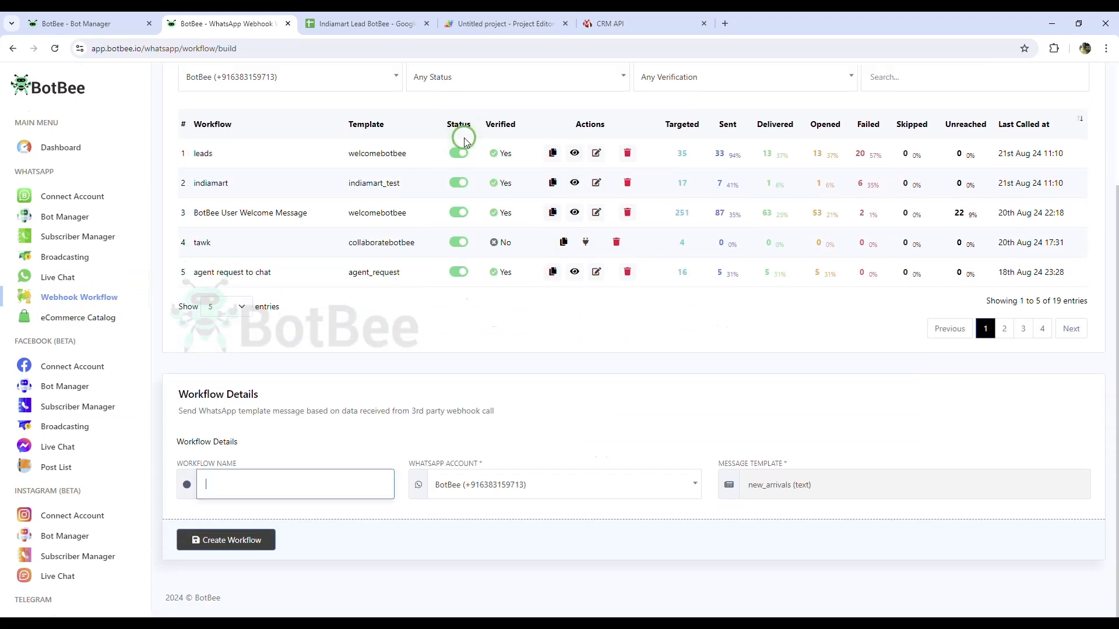
click(304, 483)
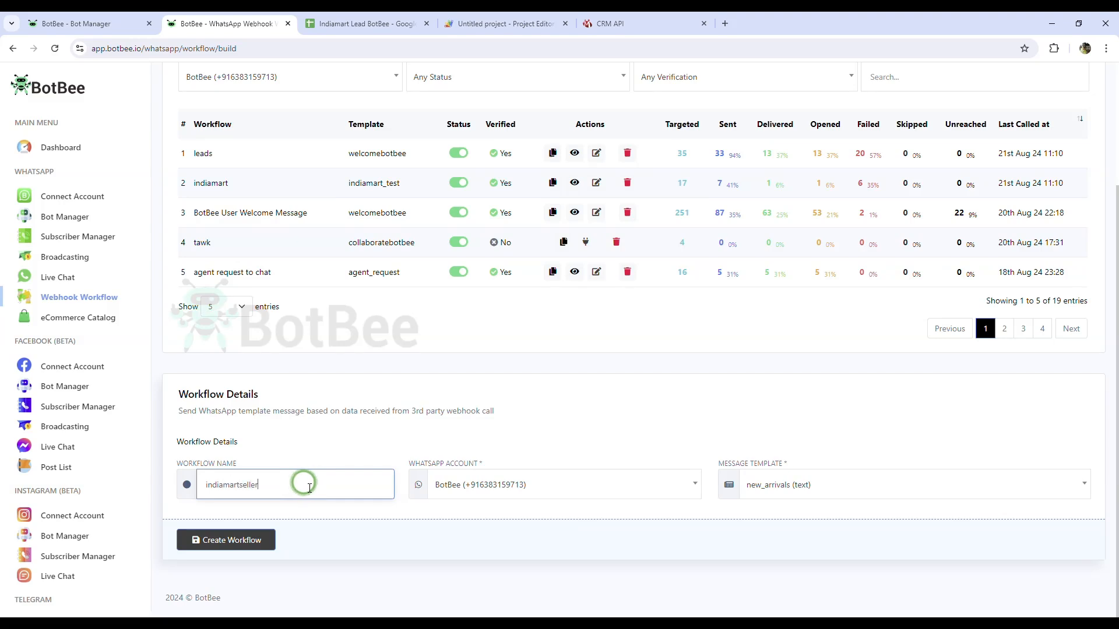
click(759, 491)
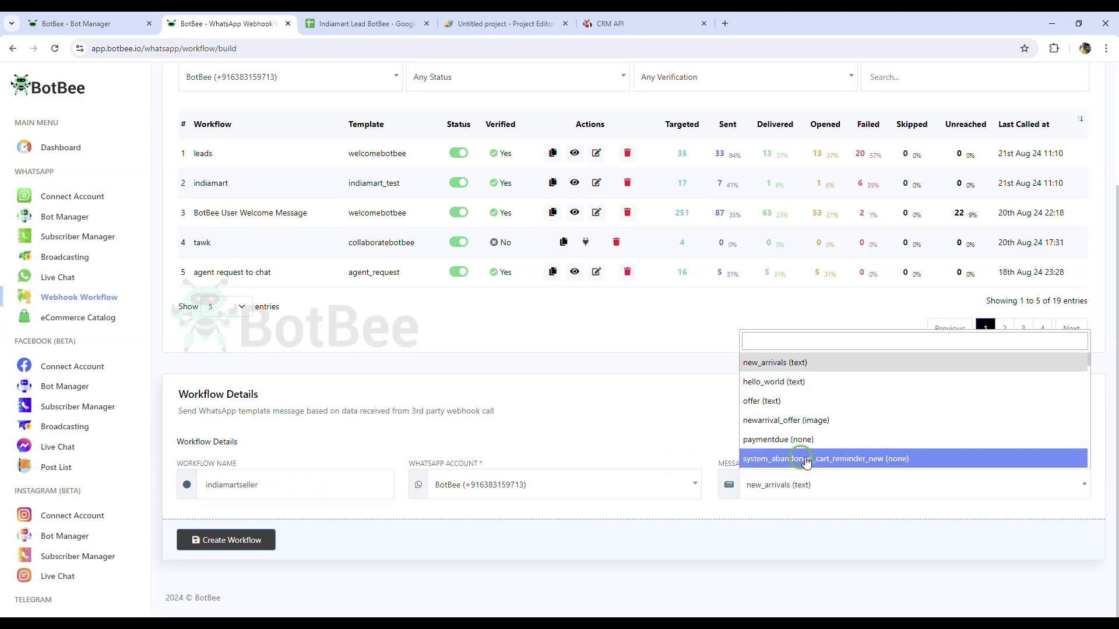
scroll(807, 426, down, 5)
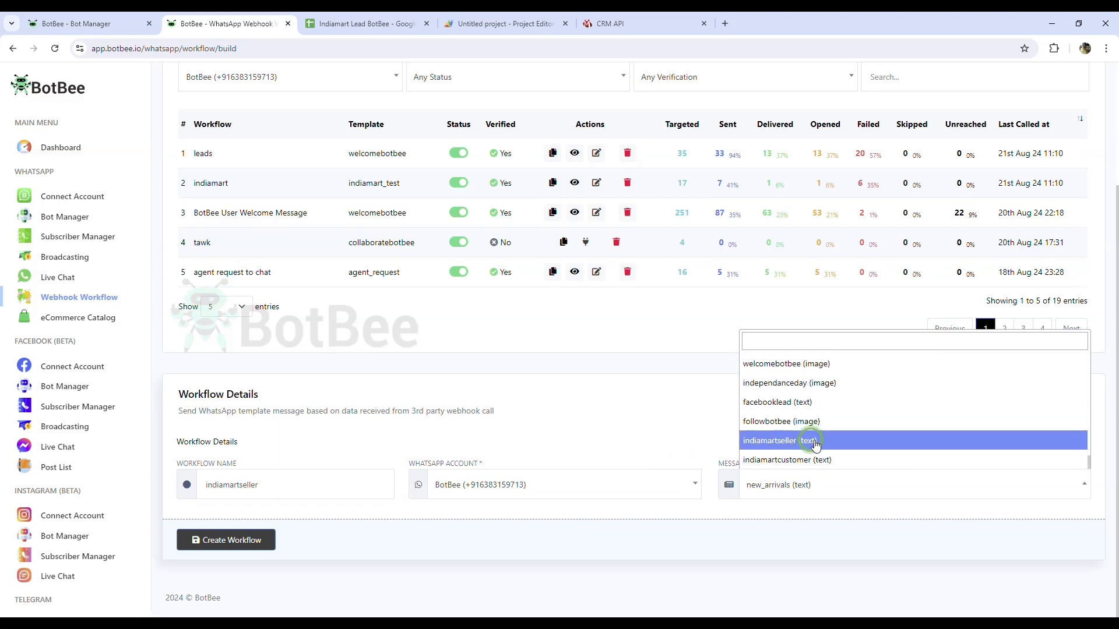
click(814, 445)
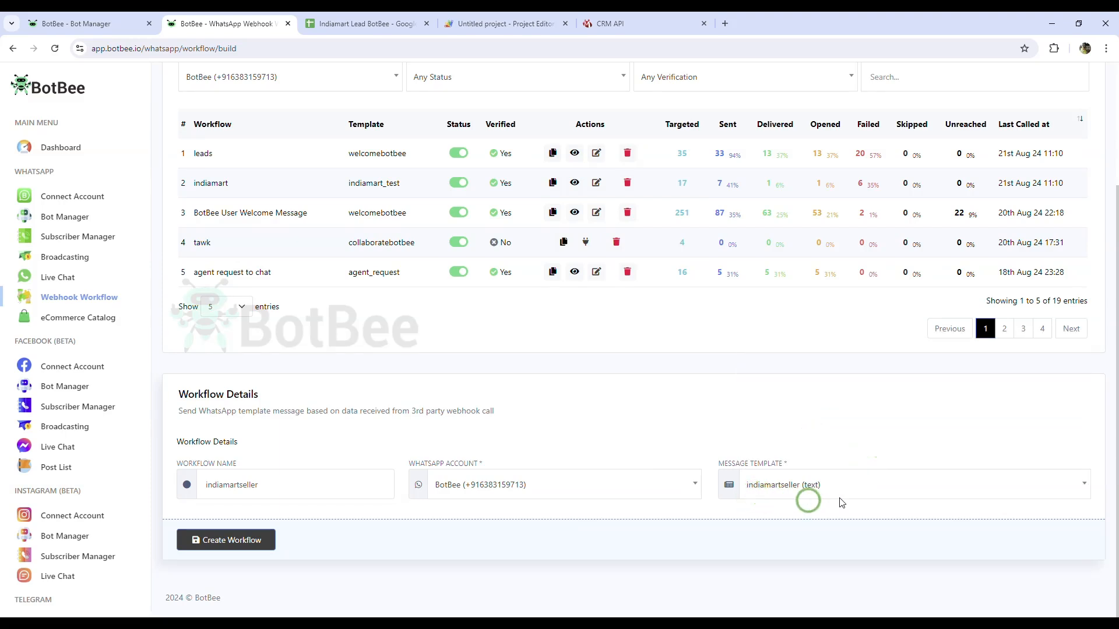
Step: Create the workflow and copy its webhook callback URL
click(230, 540)
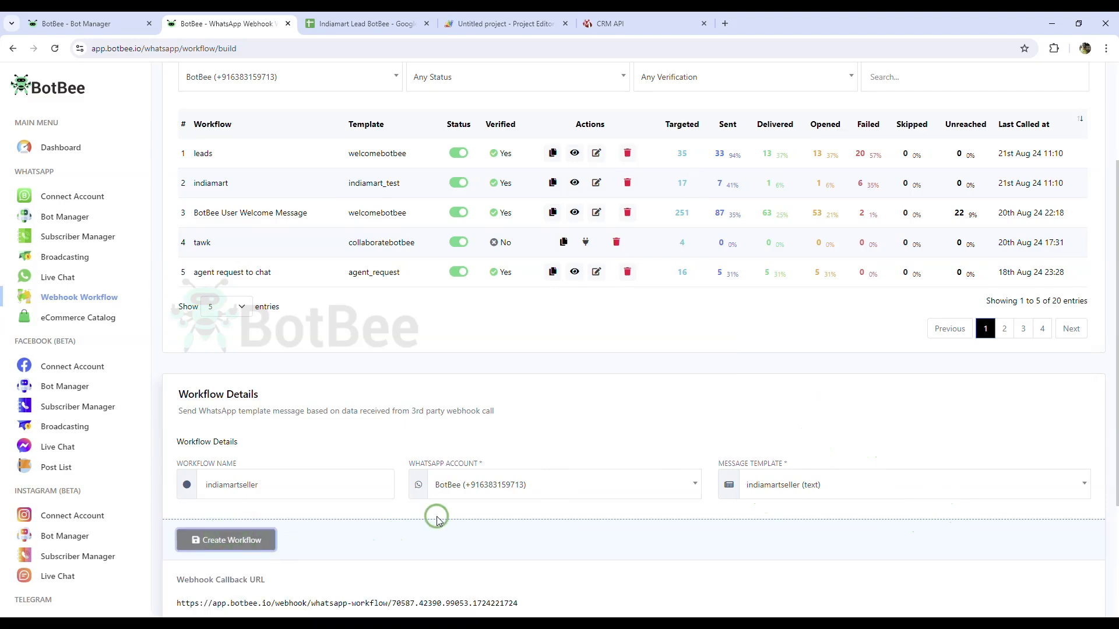
scroll(437, 516, down, 3)
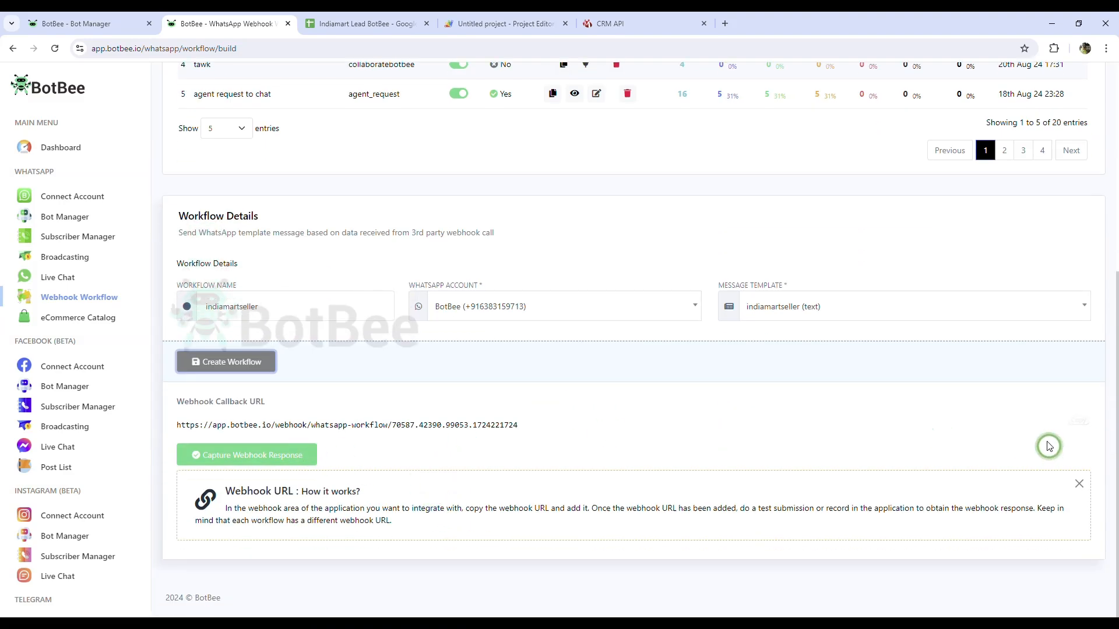
click(1083, 424)
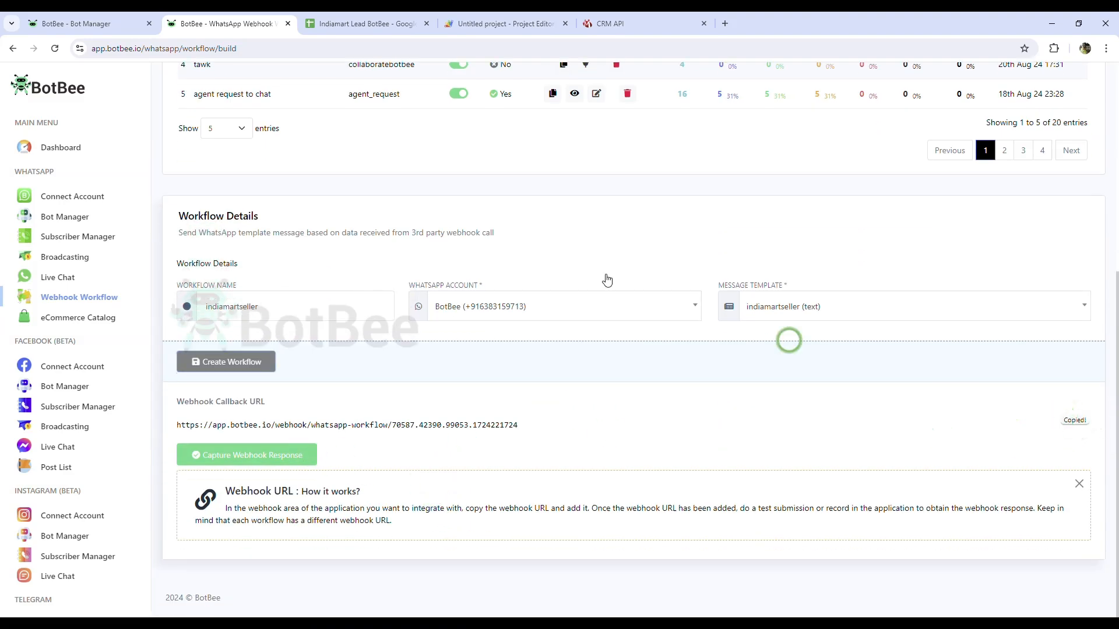
click(506, 24)
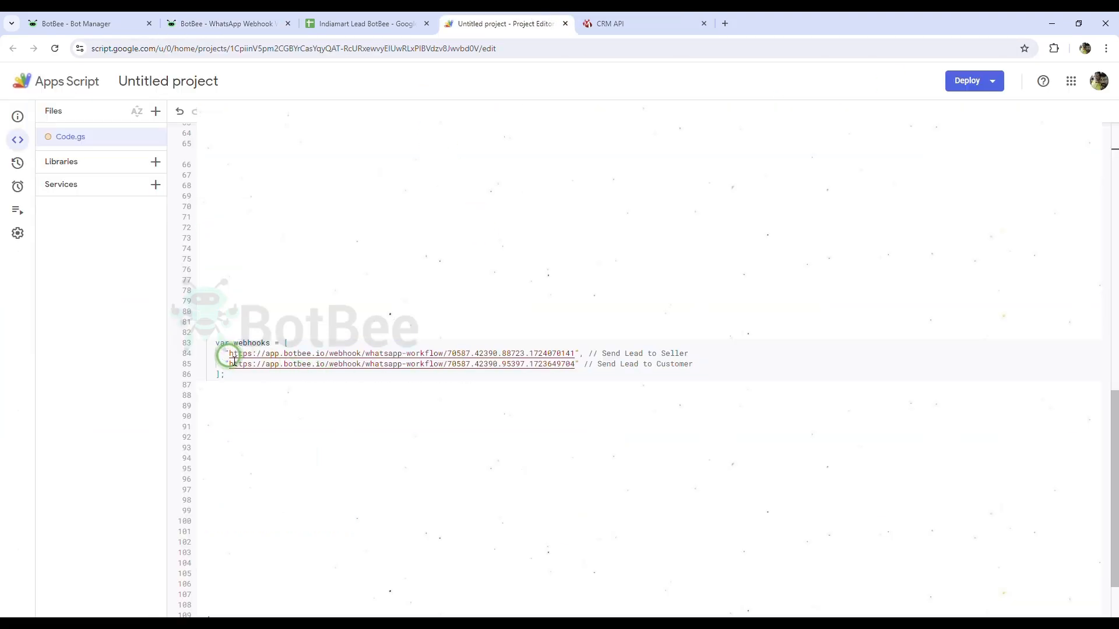
Step: Paste the indiamartseller callback URL over the Send Lead to Seller URL on line 84
drag(229, 353, 575, 356)
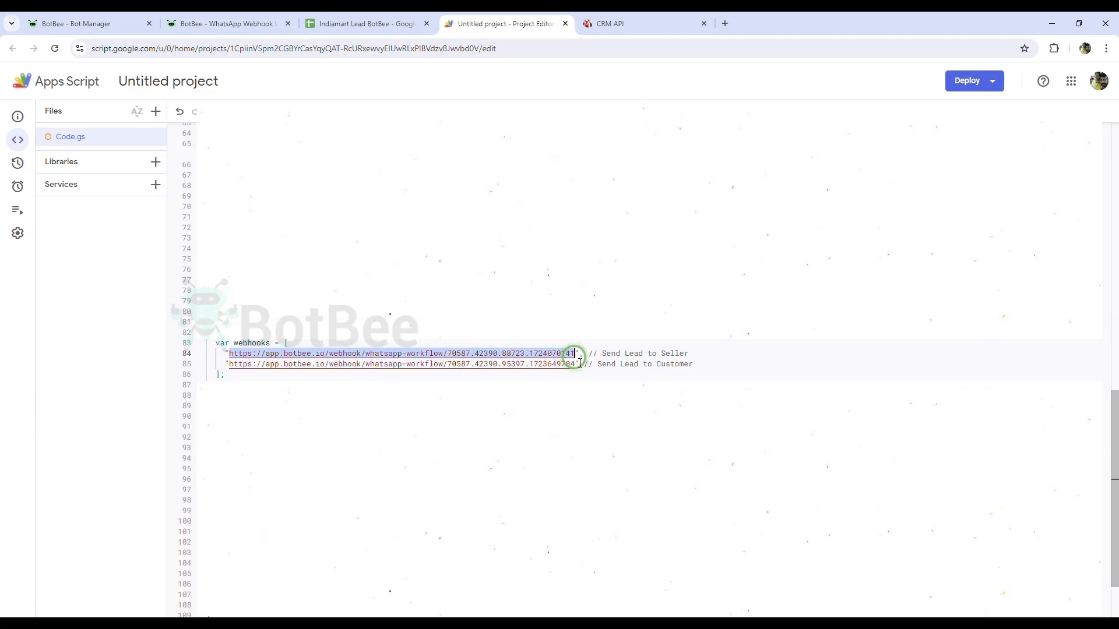
key(ctrl+v)
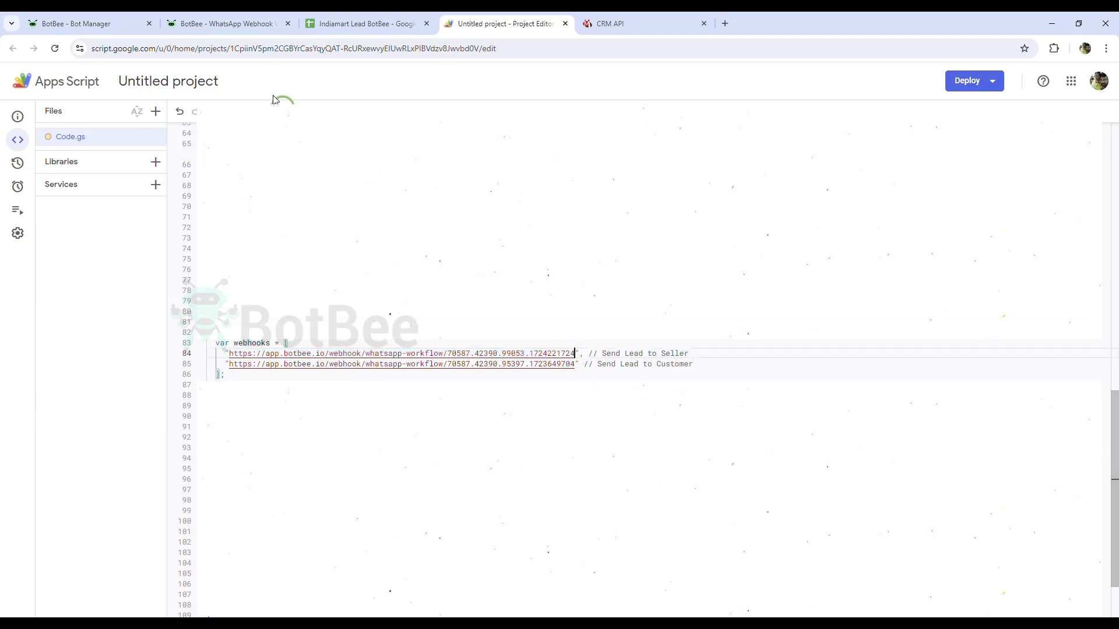
Step: Create the indiamartcustomer workflow with the indiamartcustomer (text) template and copy its callback URL
click(213, 18)
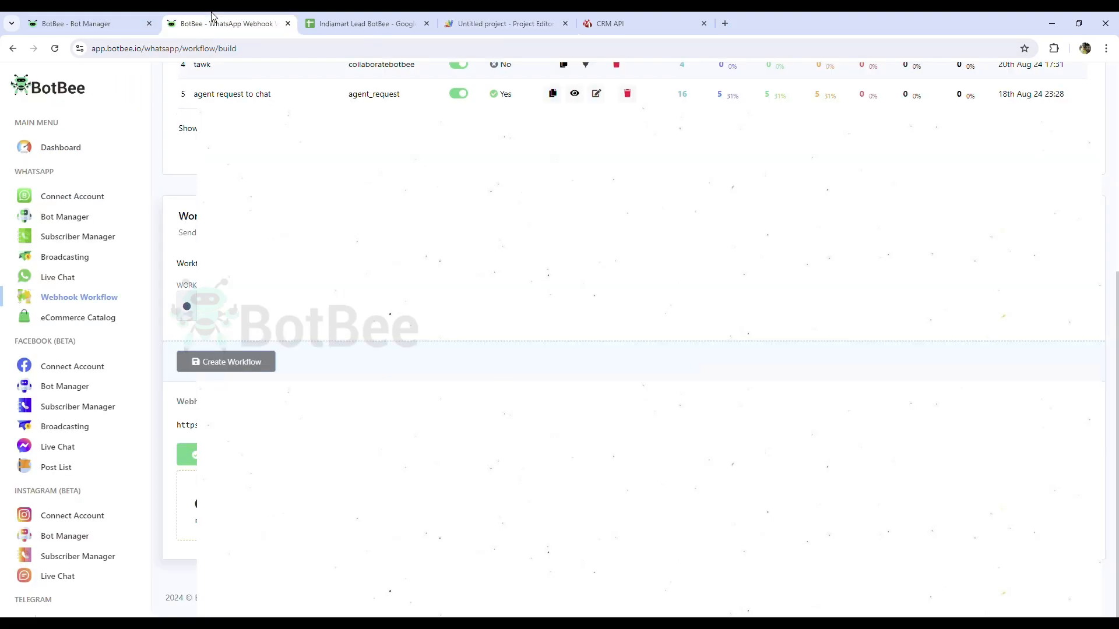
click(75, 297)
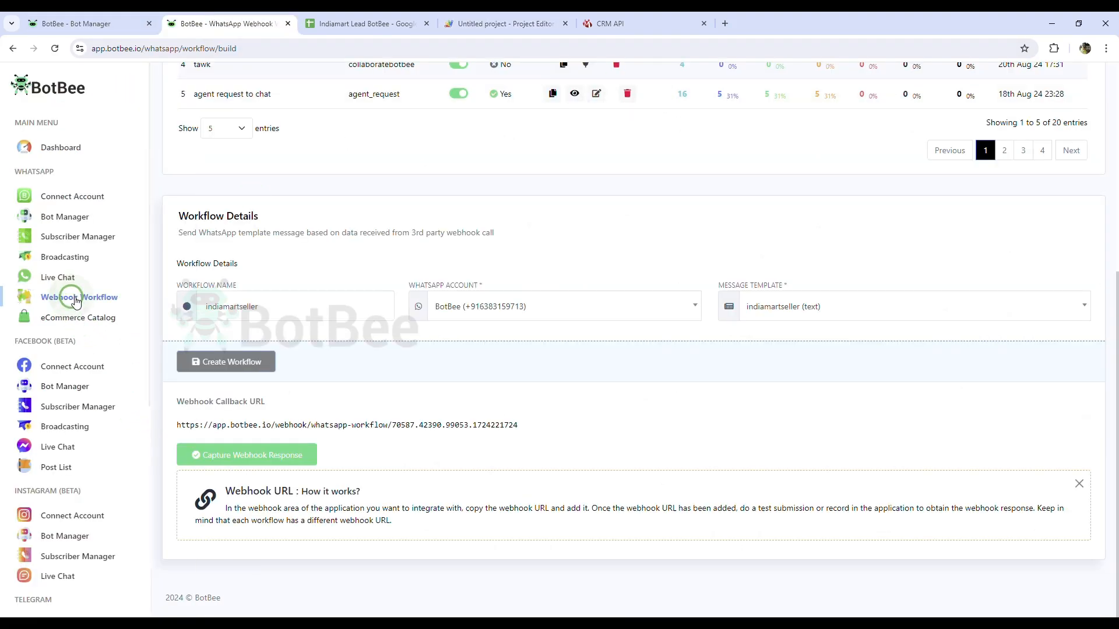
click(350, 17)
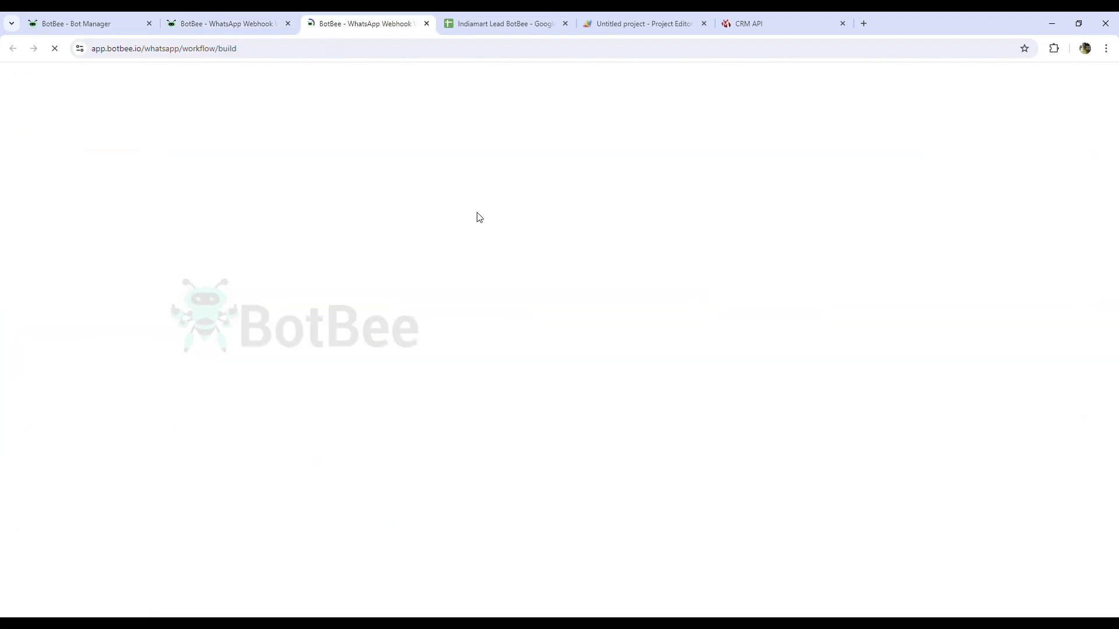
click(477, 140)
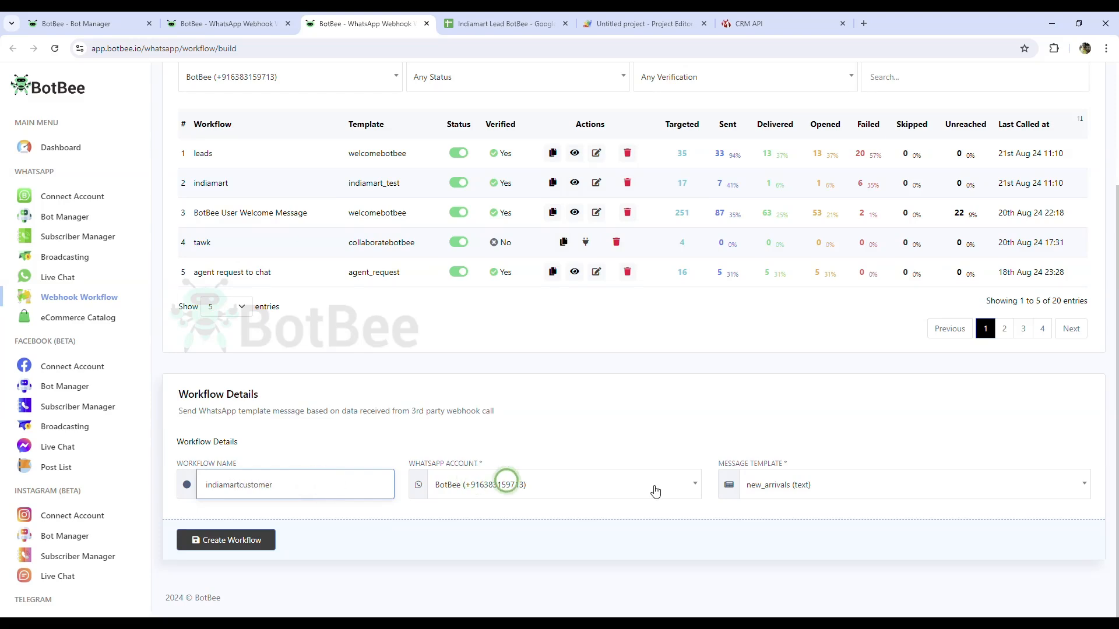
click(787, 486)
scroll(816, 425, down, 10)
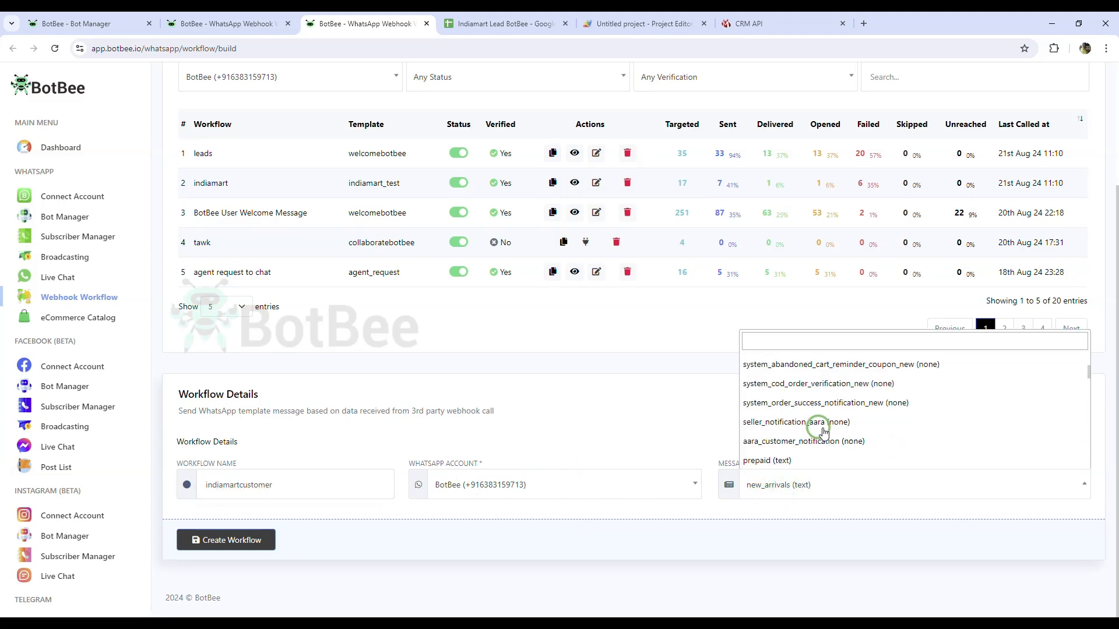
click(790, 460)
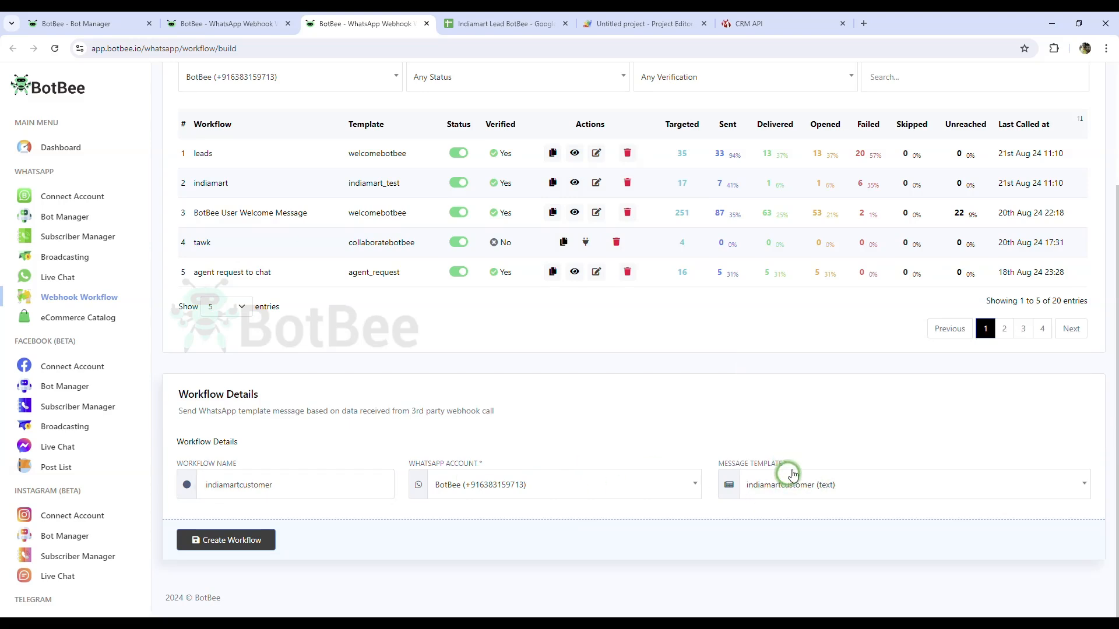
click(220, 542)
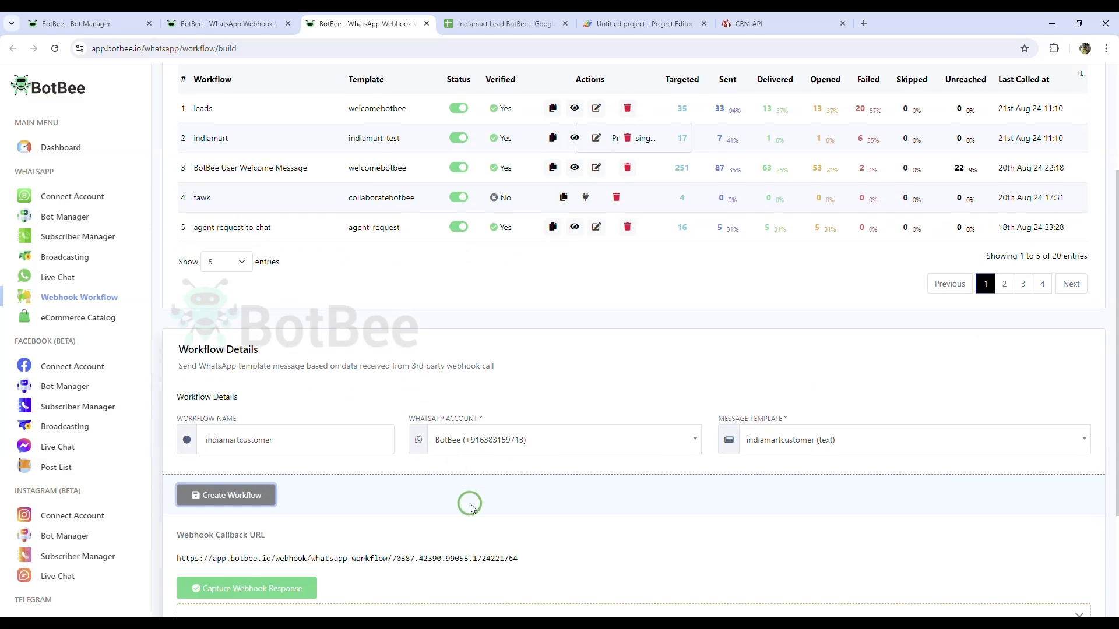
click(1082, 429)
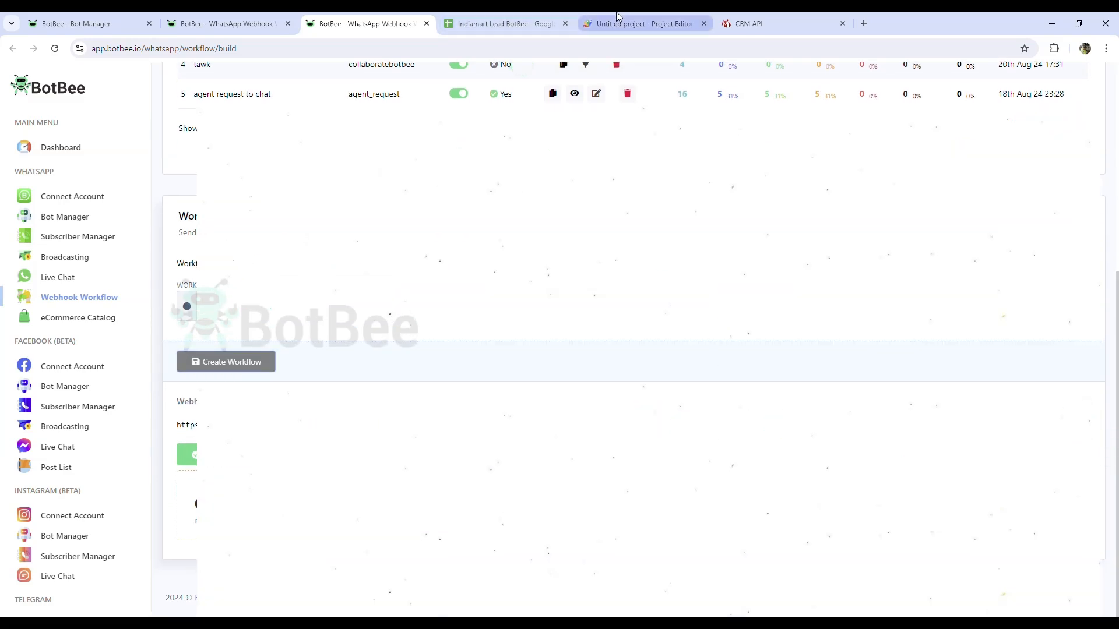
Step: Replace the Send Lead to Customer URL on line 85 with the new indiamartcustomer webhook URL and save
click(618, 16)
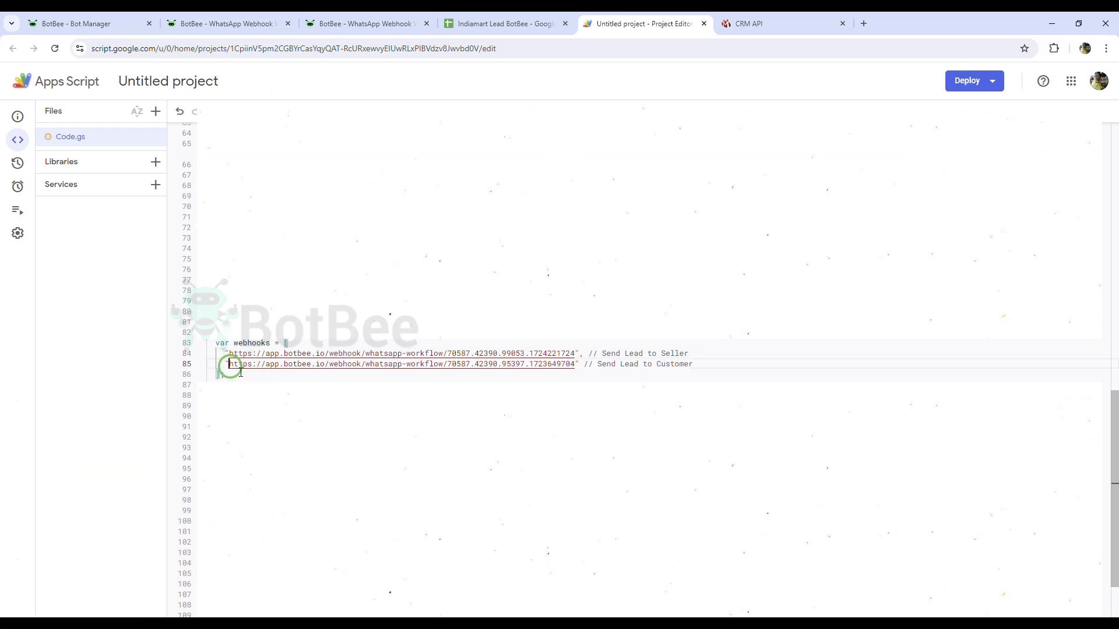
drag(231, 366, 575, 368)
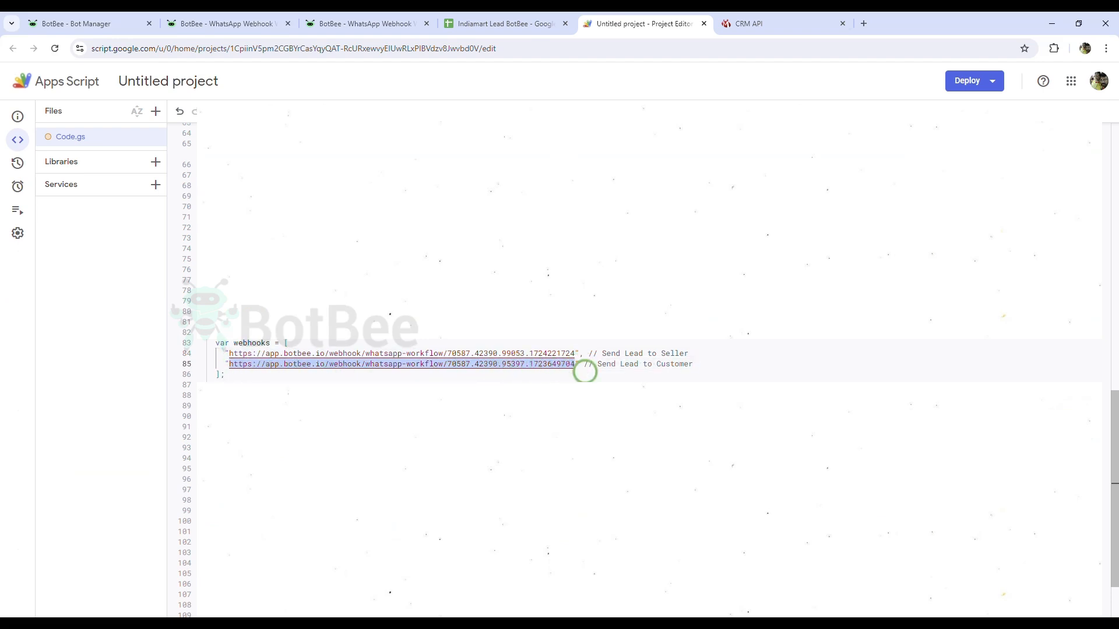
key(ctrl+v)
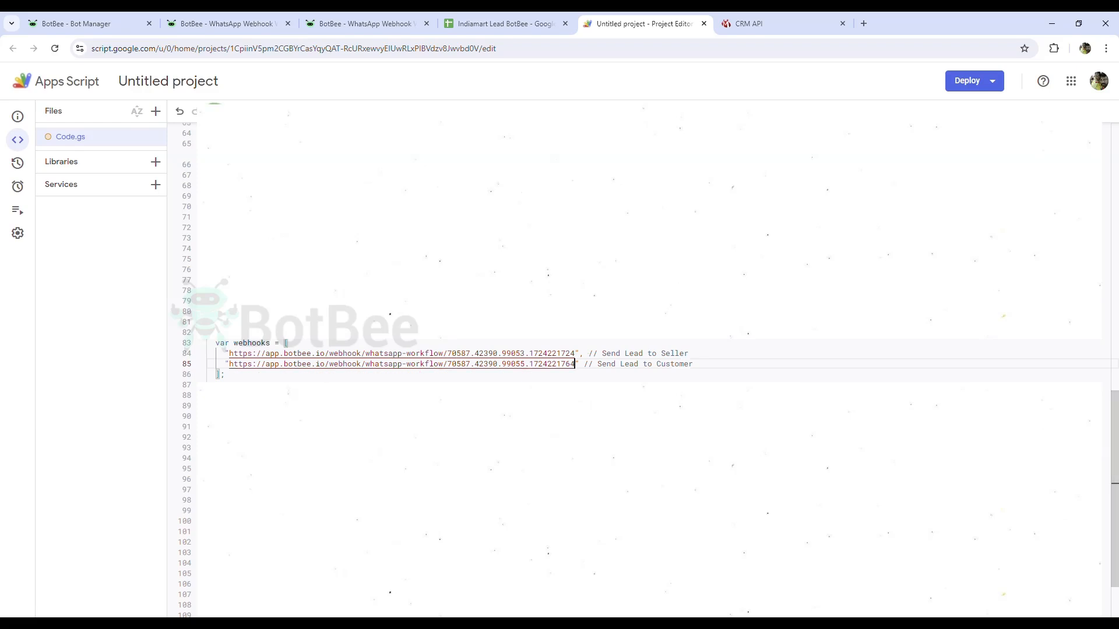
key(ctrl+s)
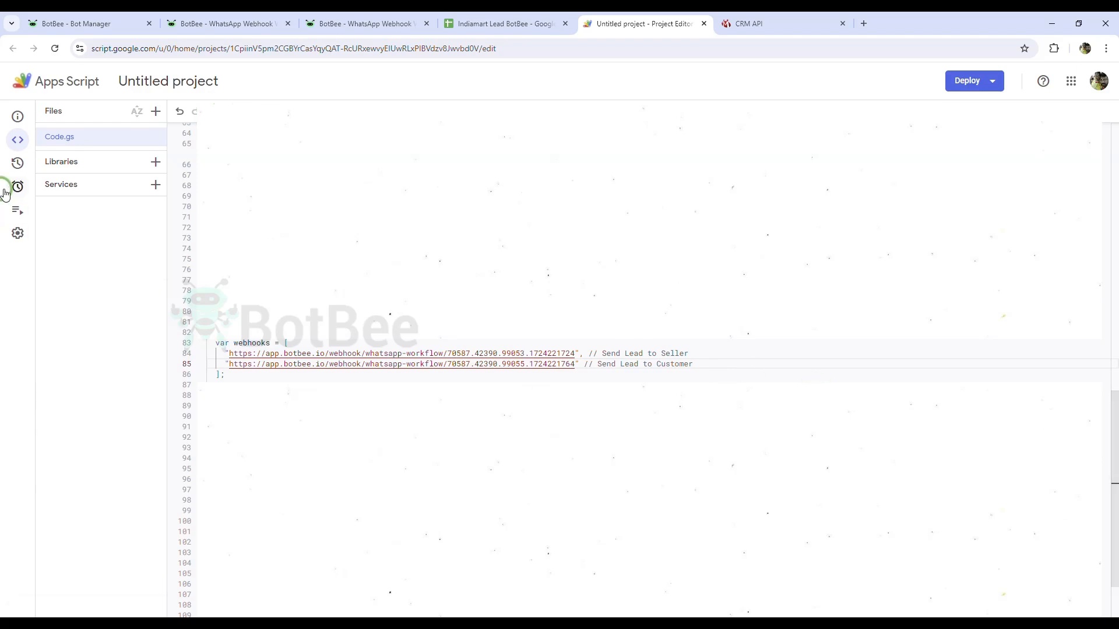
Step: Start a new trigger that runs fetchAndSaveLeads on the Head deployment
click(45, 191)
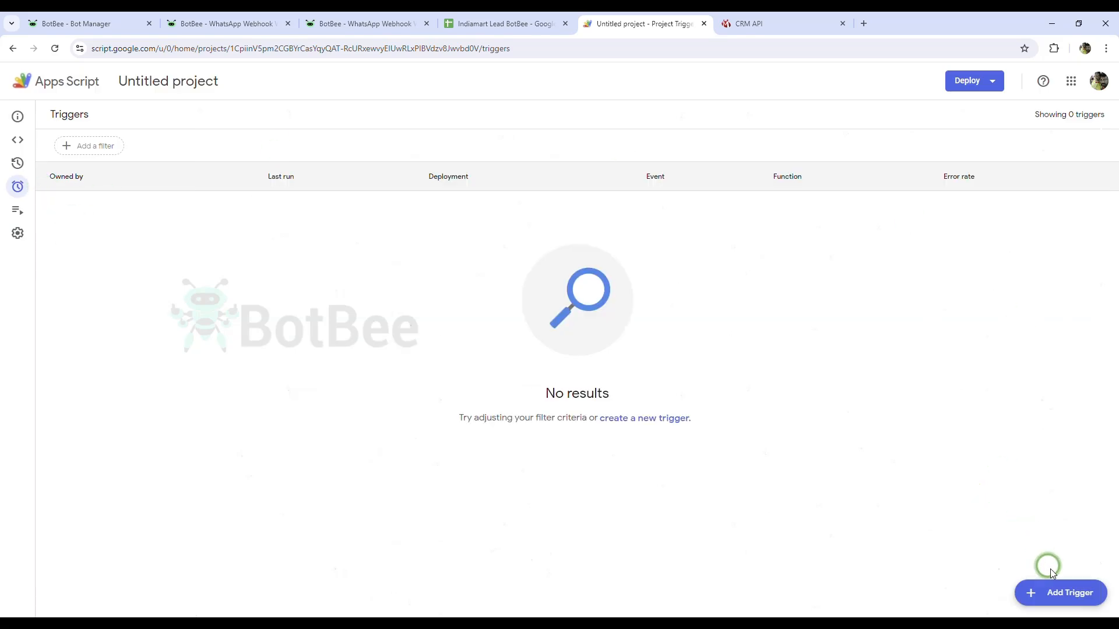
click(1058, 591)
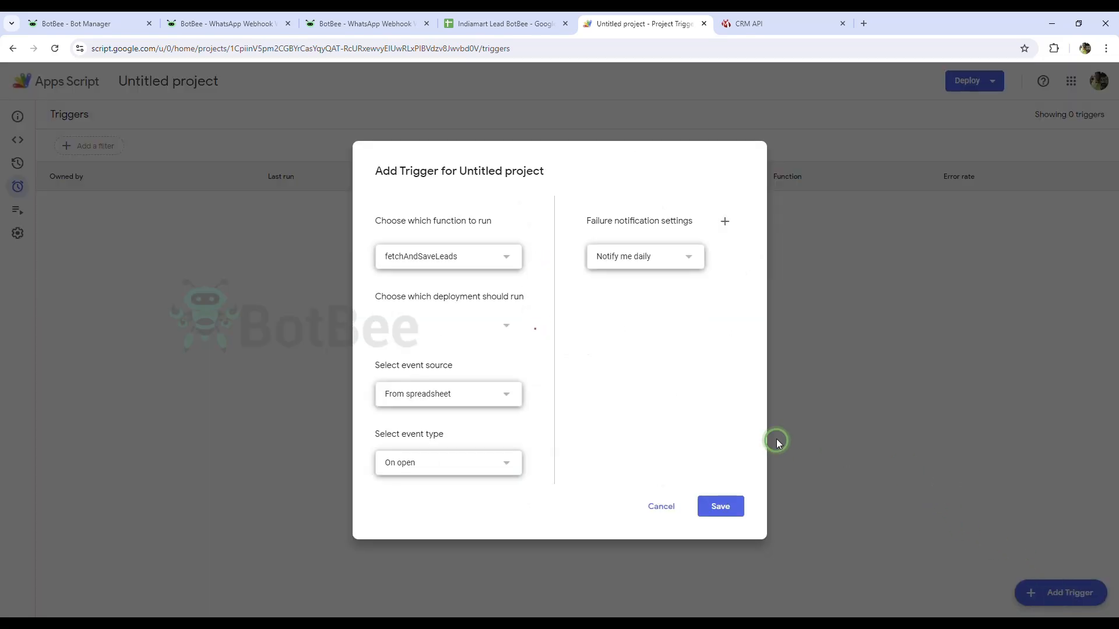
click(452, 256)
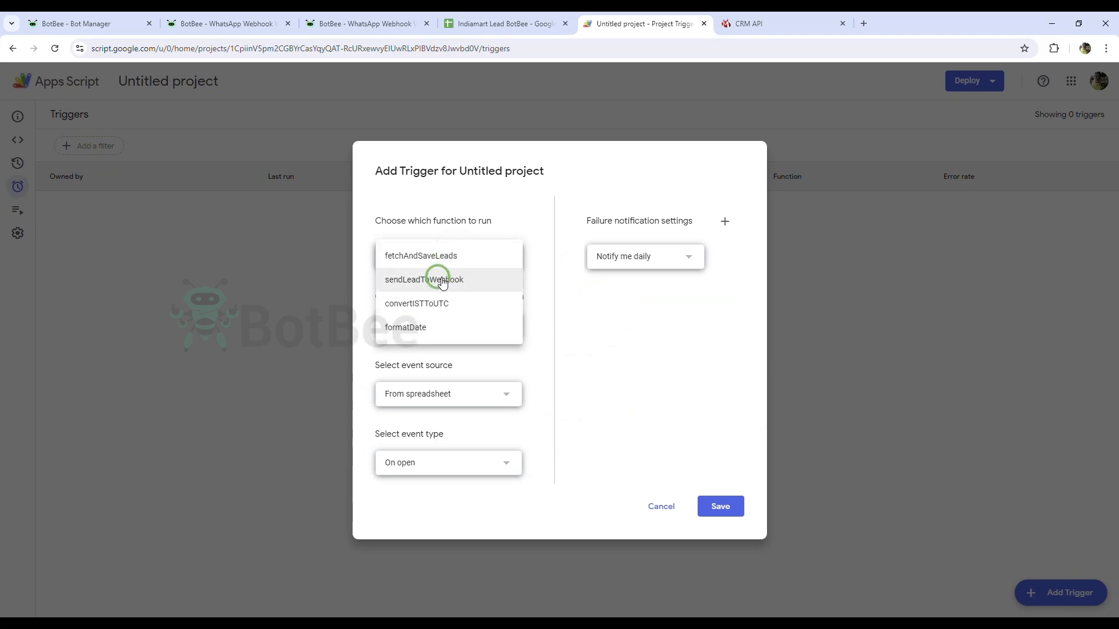
click(458, 257)
click(457, 321)
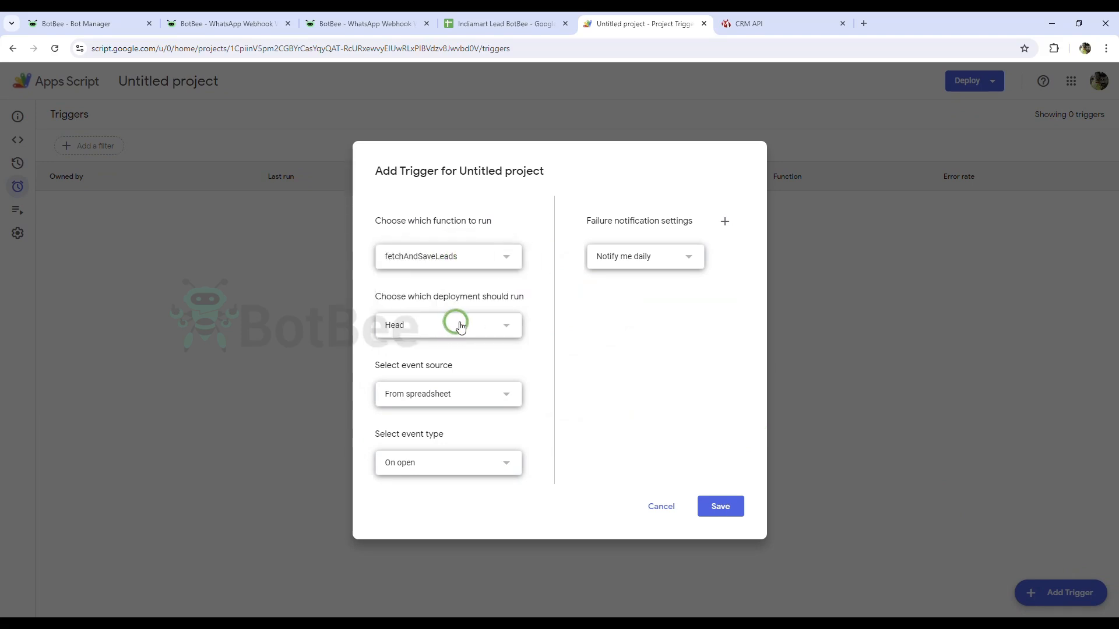
click(461, 325)
Step: Make the trigger a time-driven minutes timer firing every 5 minutes, and save it
click(466, 399)
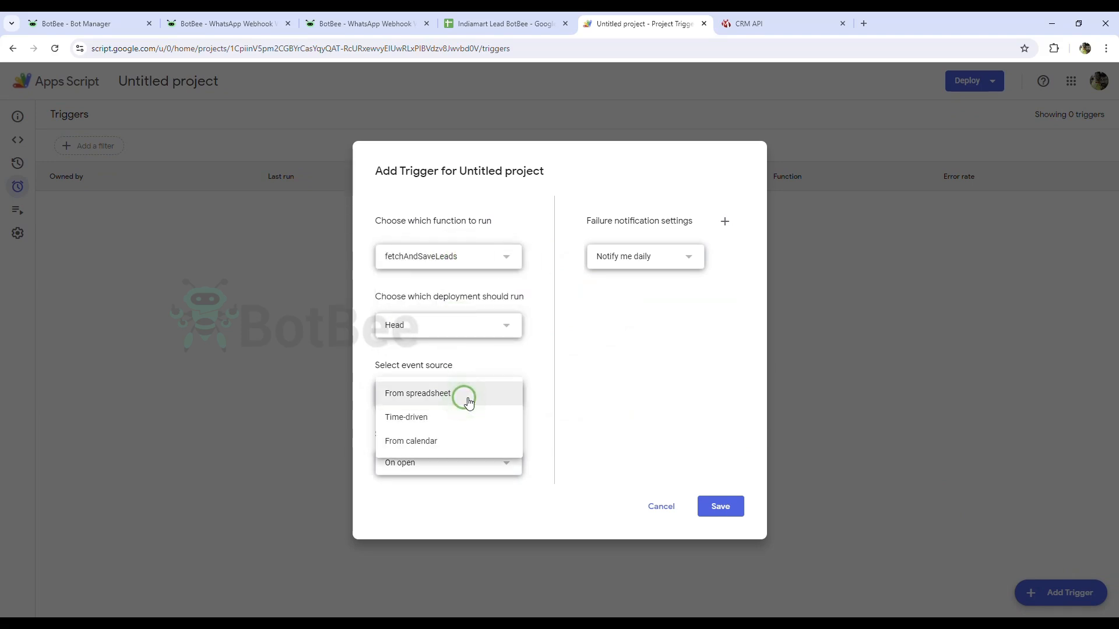
click(446, 416)
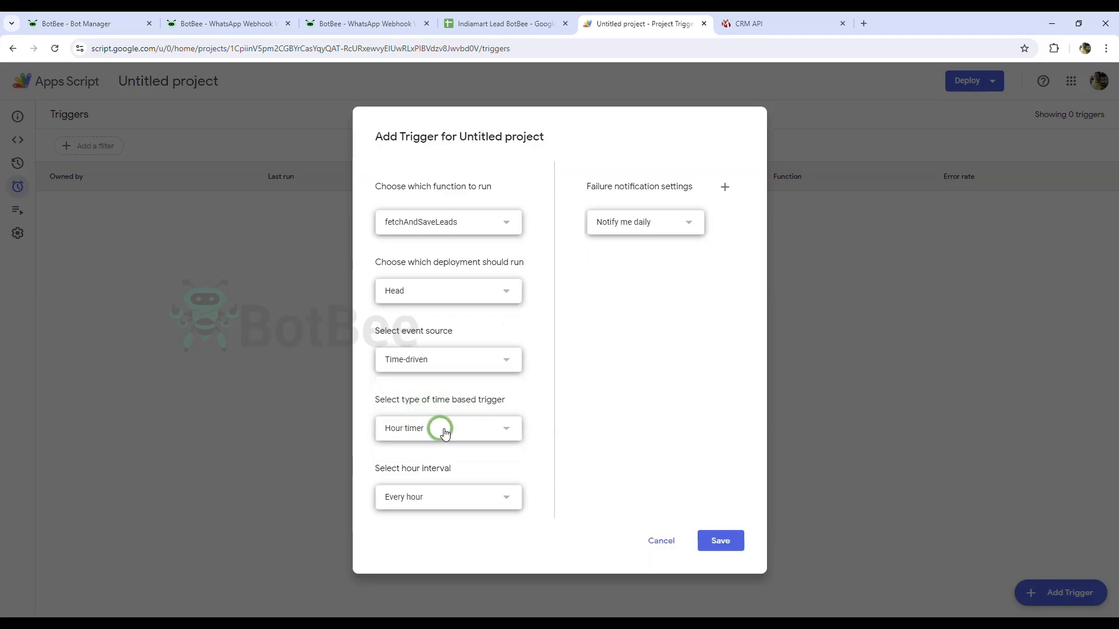
click(444, 433)
click(450, 400)
click(484, 460)
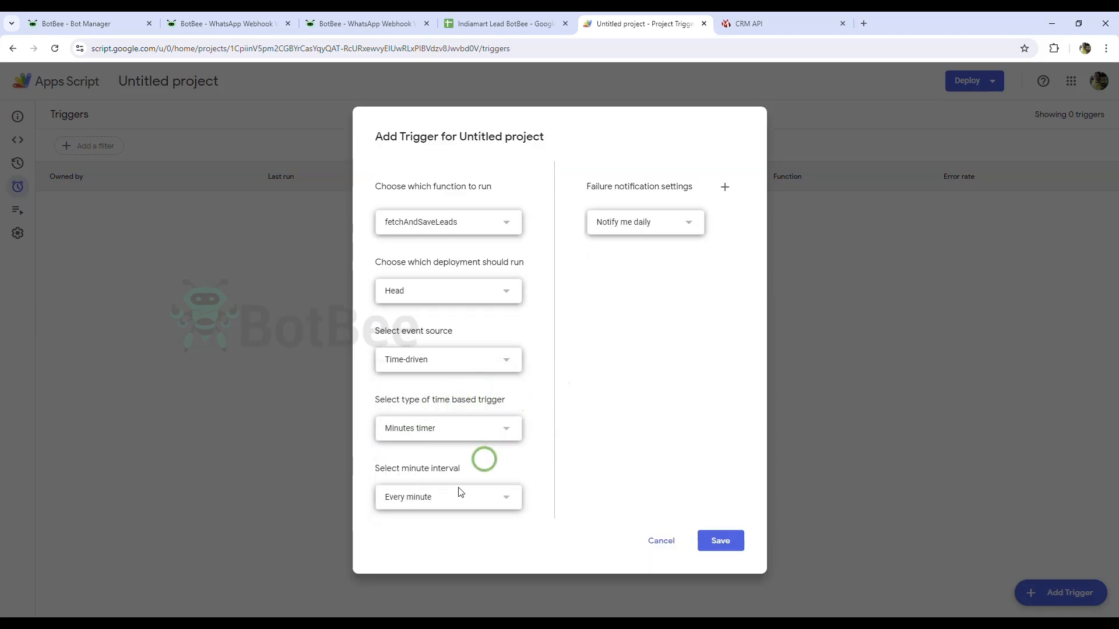
click(447, 508)
click(431, 520)
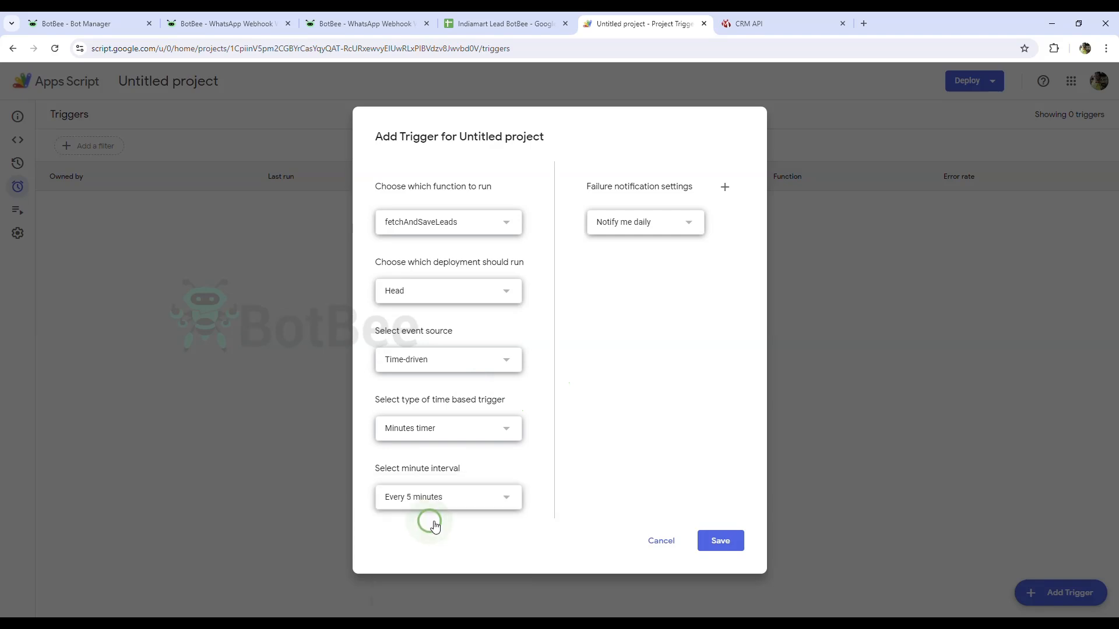
click(624, 473)
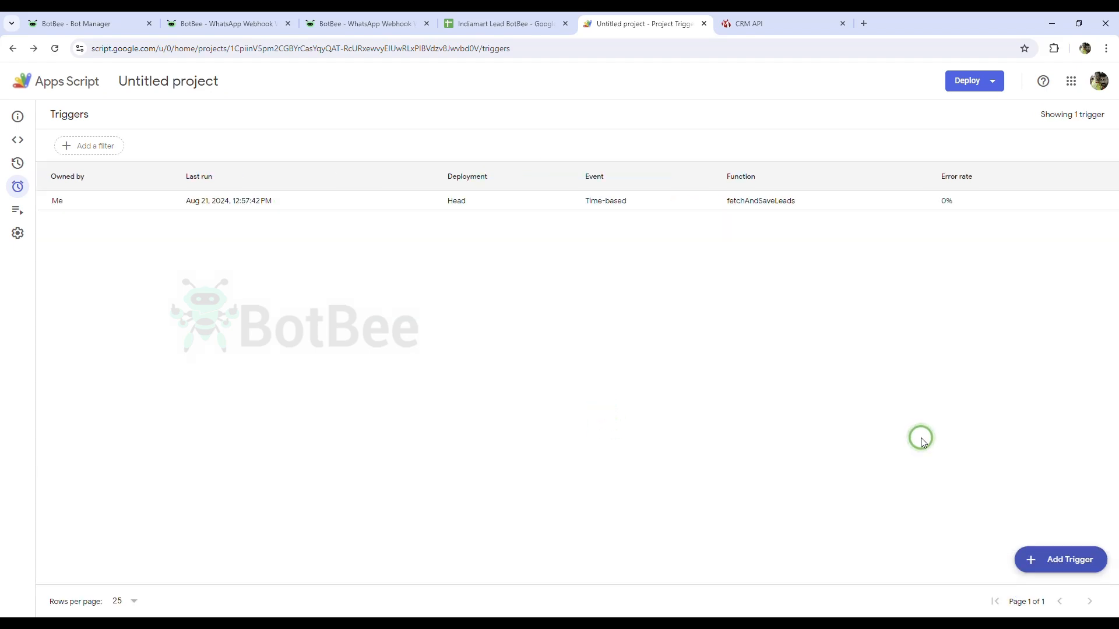
Step: Create and save an onEdit trigger from the spreadsheet with event type On edit
click(1059, 567)
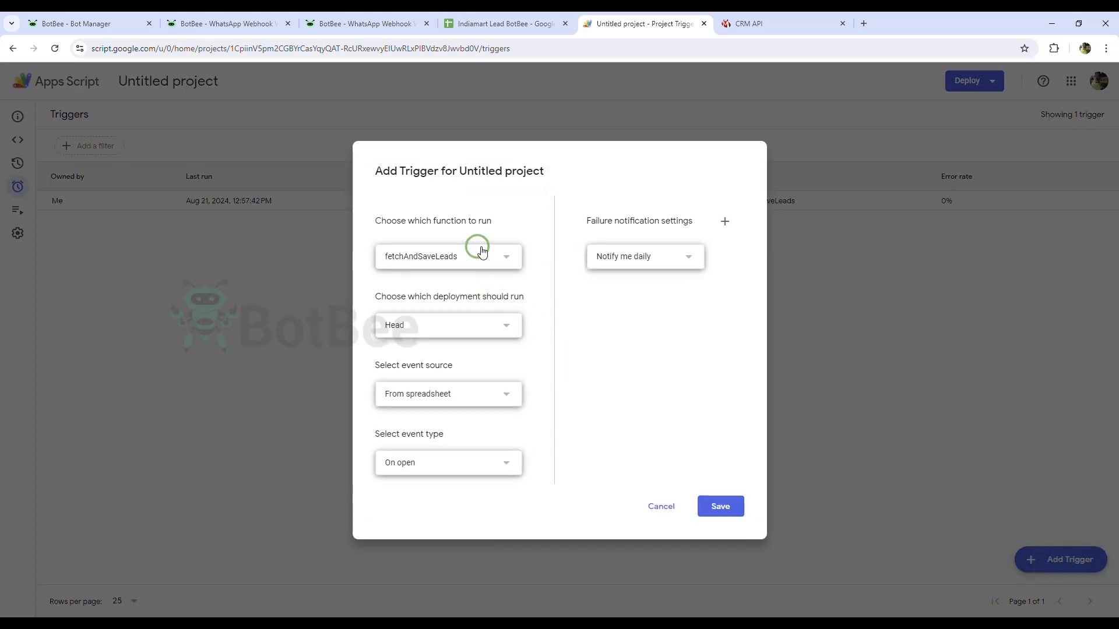
click(481, 252)
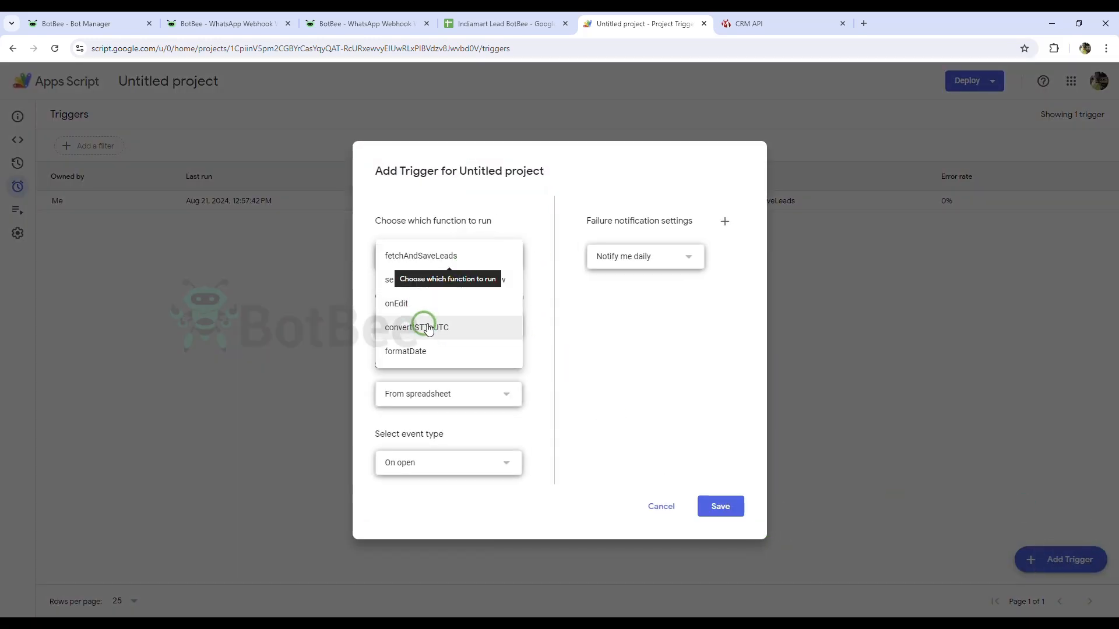
click(428, 304)
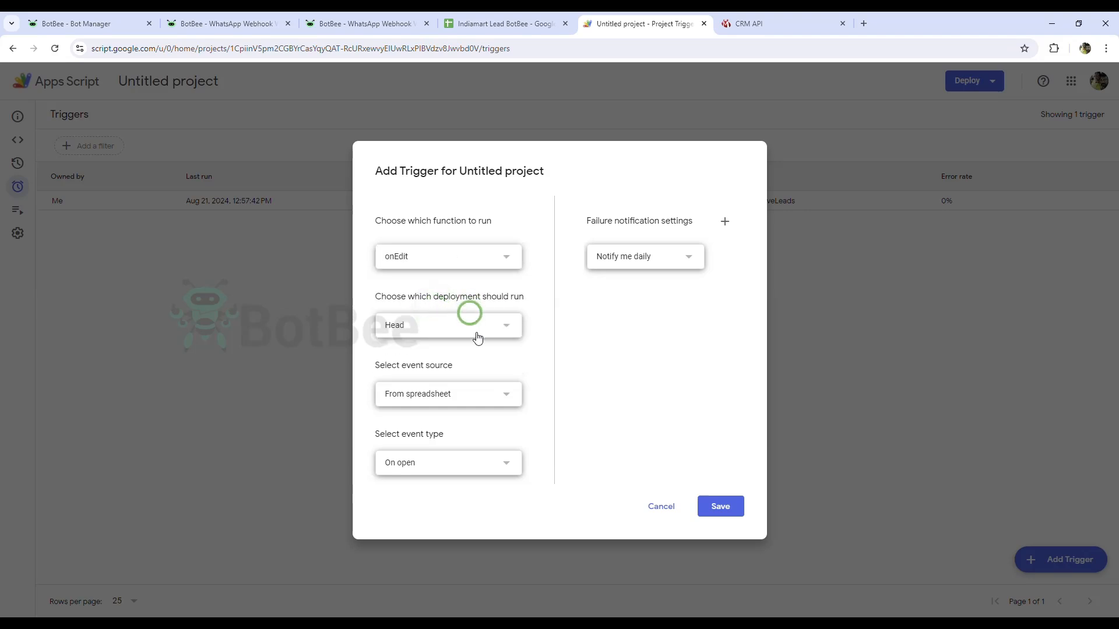
click(432, 466)
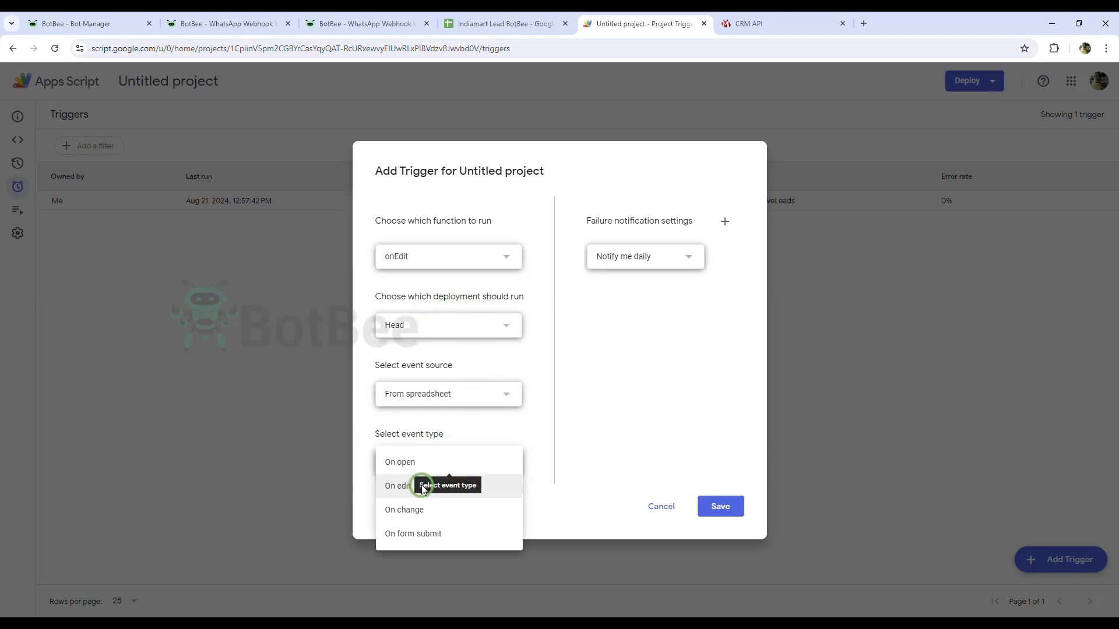
click(423, 489)
click(432, 467)
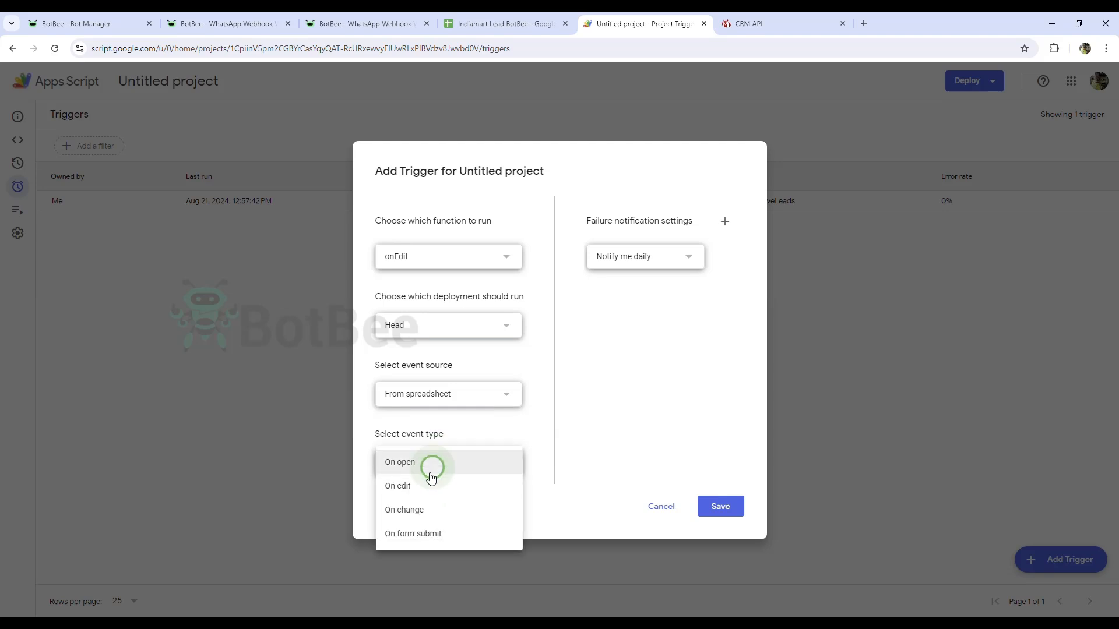
click(412, 488)
click(562, 506)
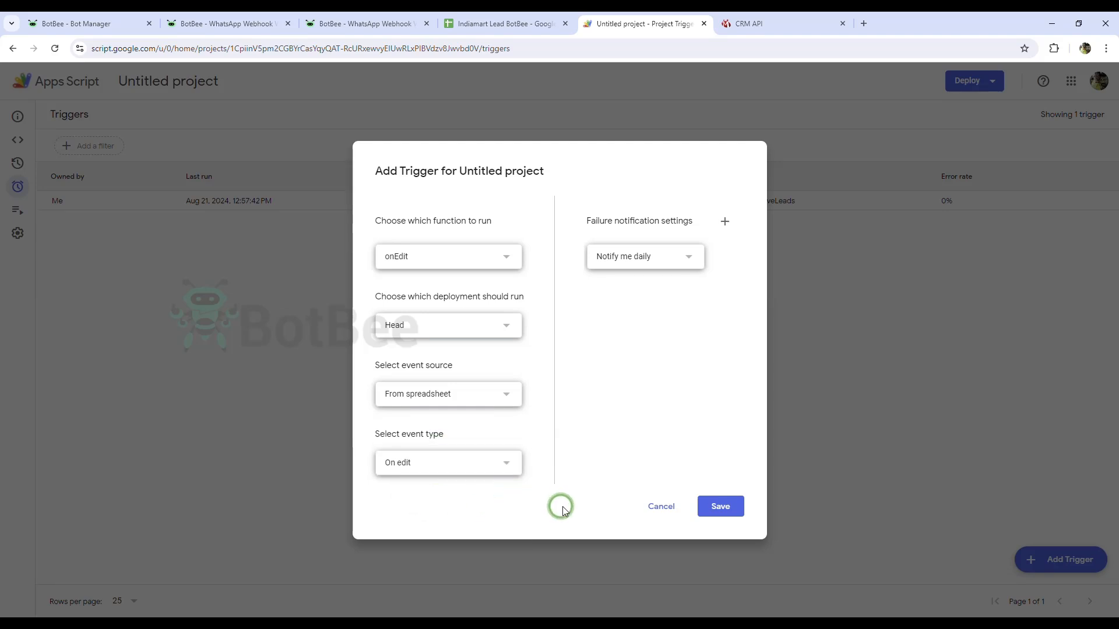
click(729, 508)
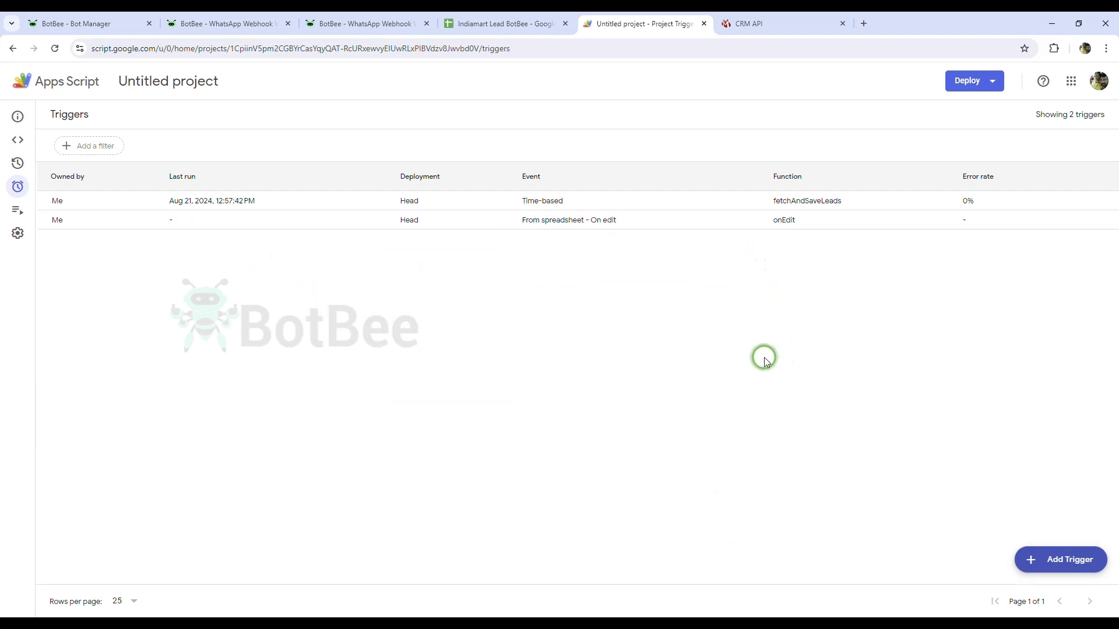
Step: Start capturing the webhook response on both the seller and customer BotBee workflows
click(524, 16)
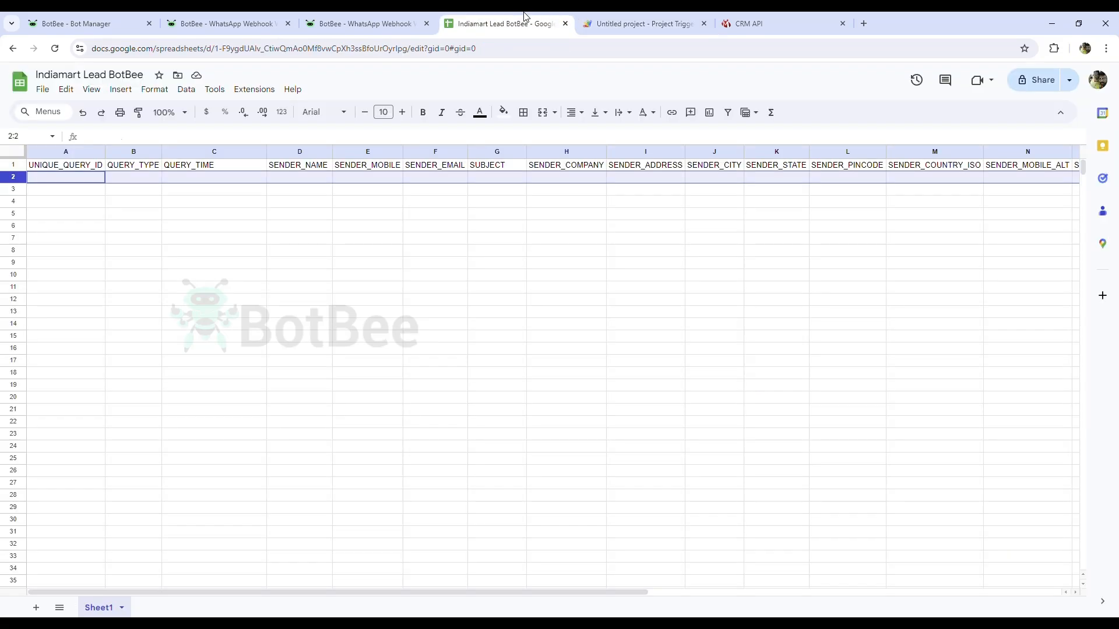
click(387, 19)
click(262, 25)
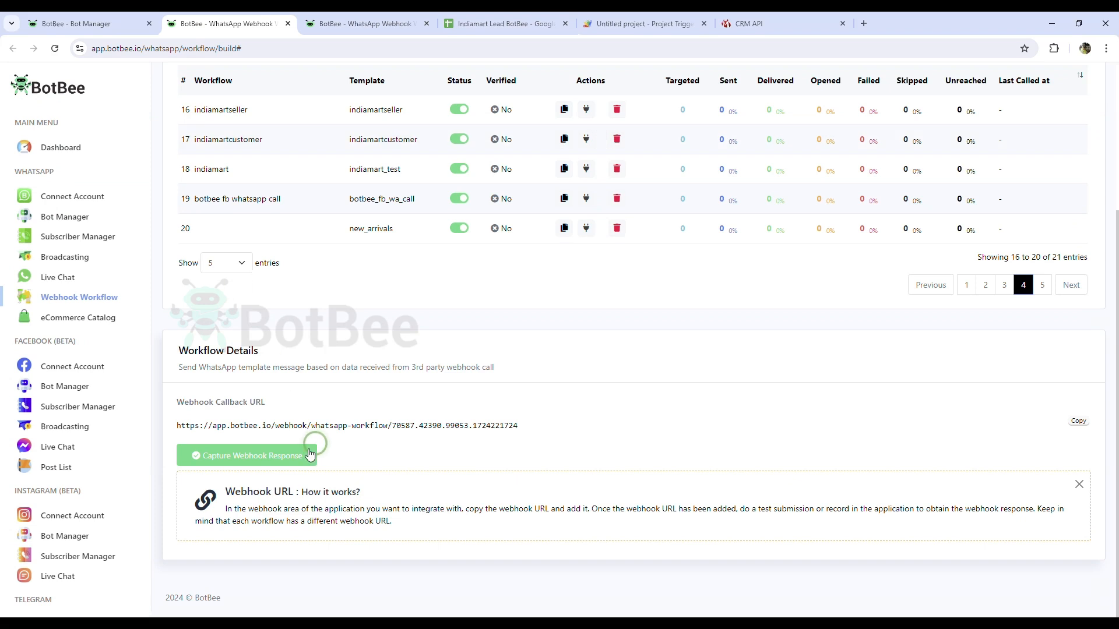
click(257, 457)
click(339, 25)
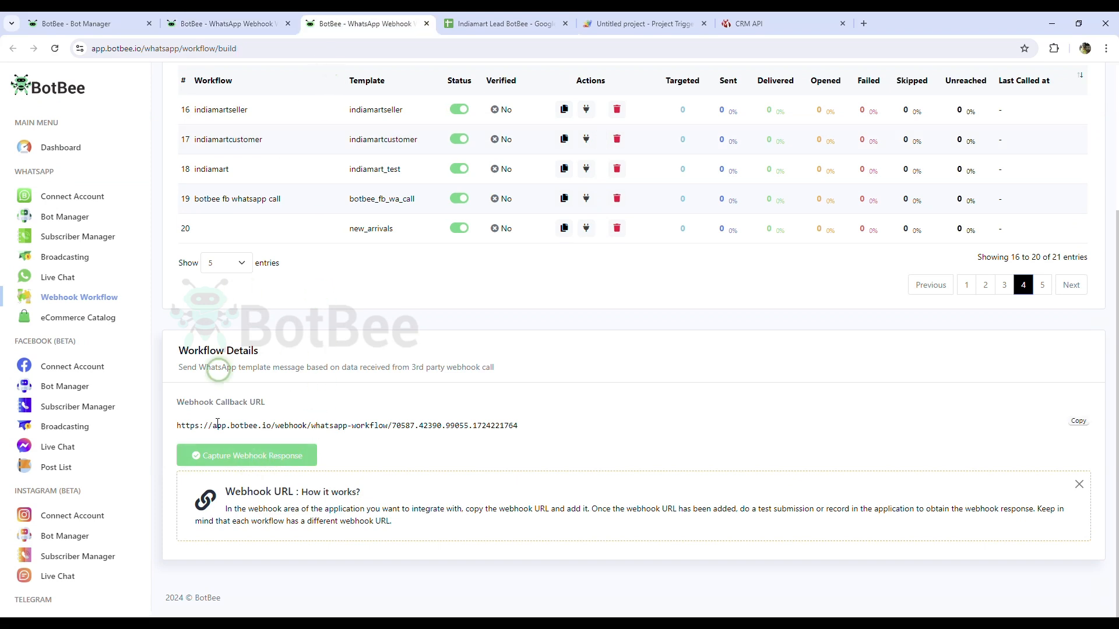
click(232, 455)
Step: Paste the test IndiaMART lead data into row 2 of the Indiamart Lead BotBee sheet
click(507, 18)
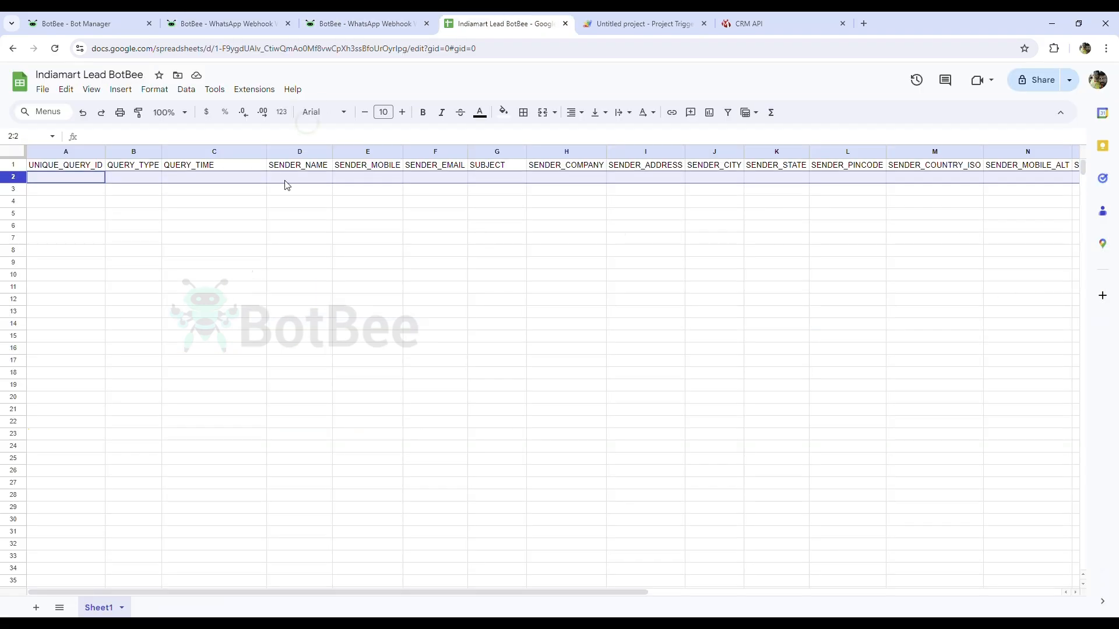
click(240, 238)
click(14, 177)
key(ctrl+v)
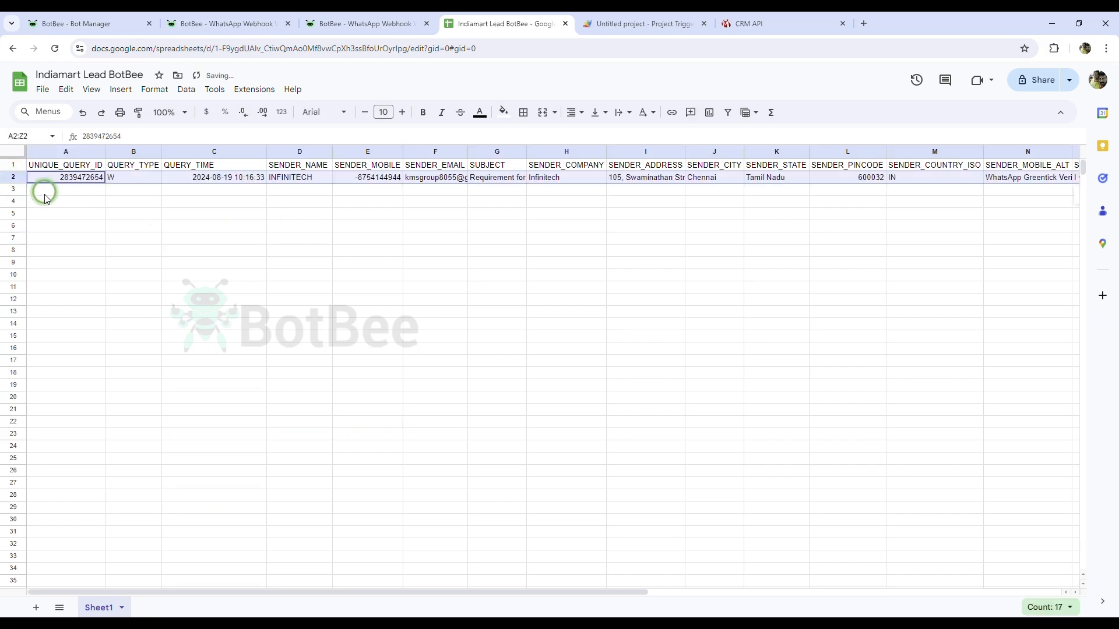
click(49, 192)
click(376, 19)
scroll(470, 489, down, 6)
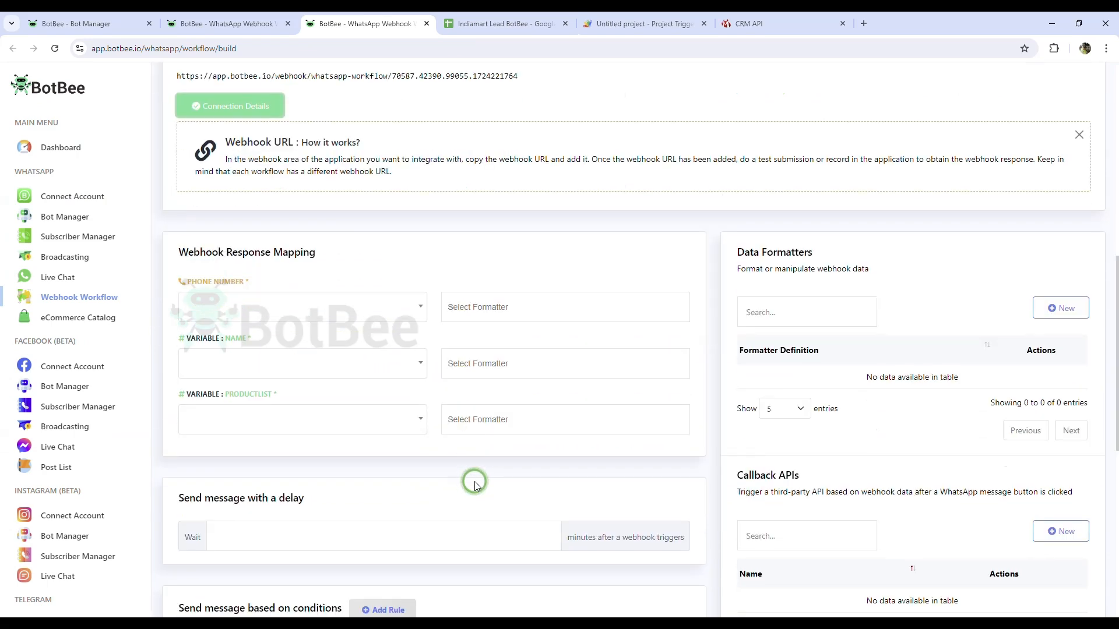
Step: On the seller workflow, map the PHONE NUMBER field to << Static Value >>
click(228, 23)
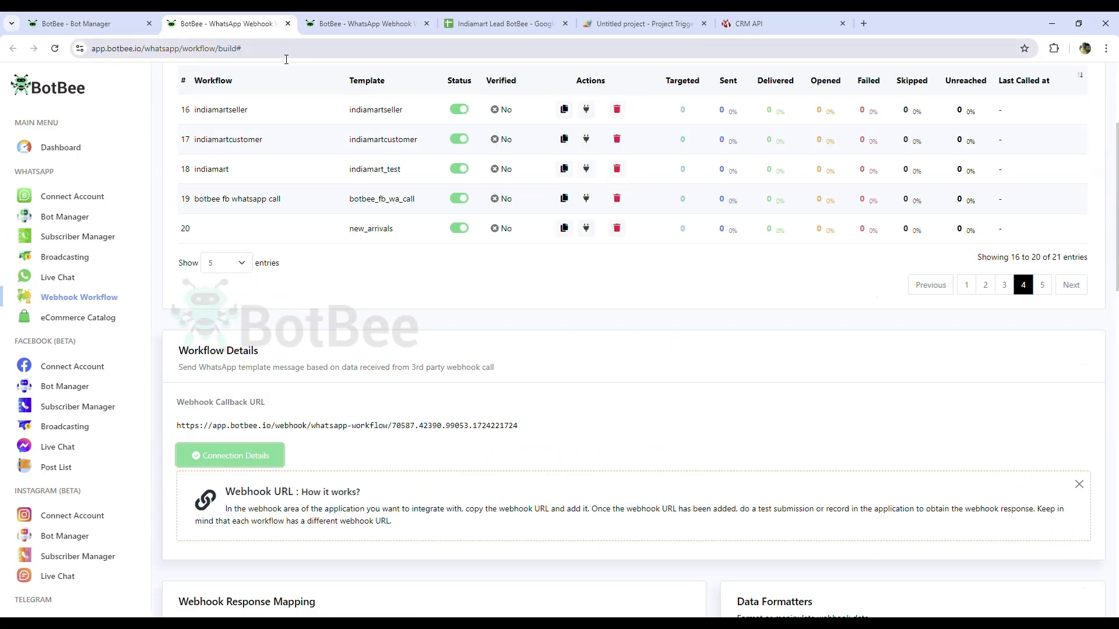
scroll(617, 413, down, 4)
scroll(618, 411, down, 7)
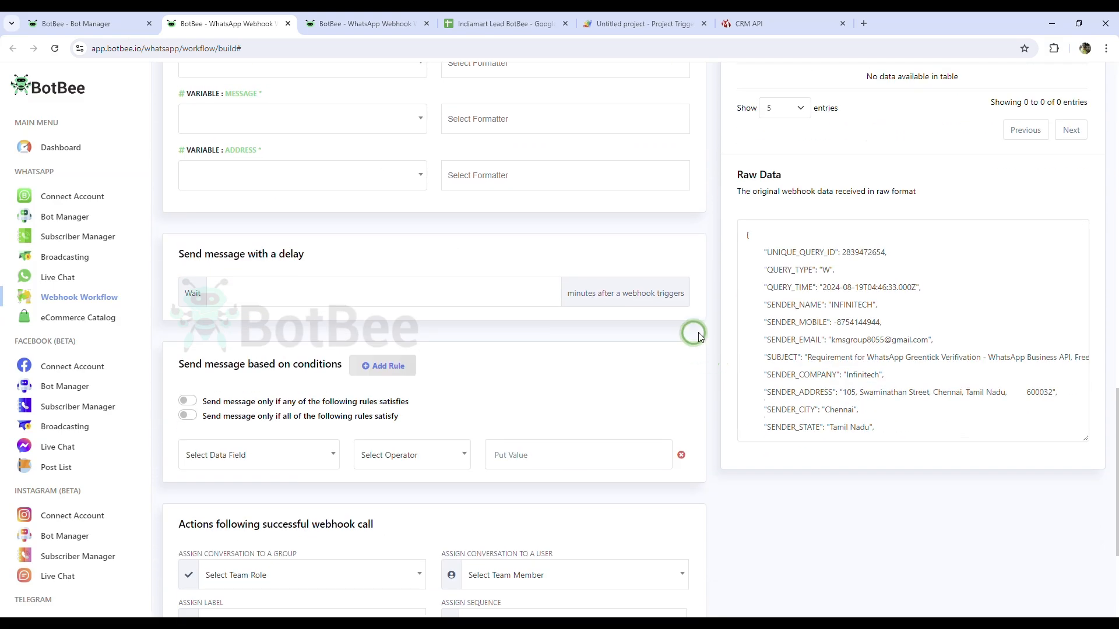
scroll(989, 423, up, 3)
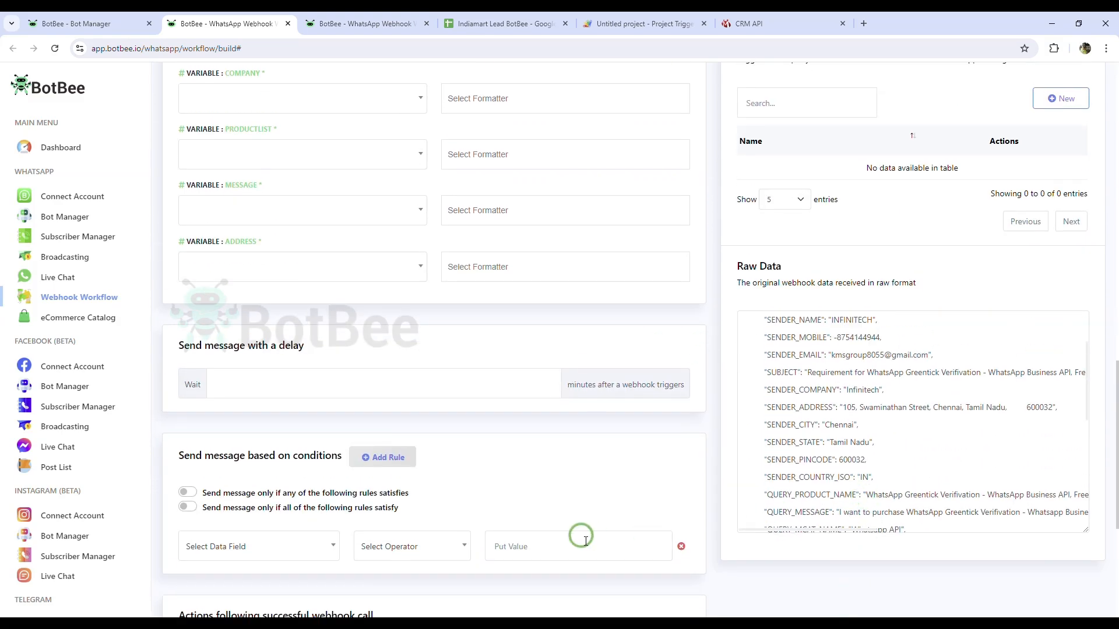
scroll(583, 542, up, 8)
scroll(297, 324, down, 2)
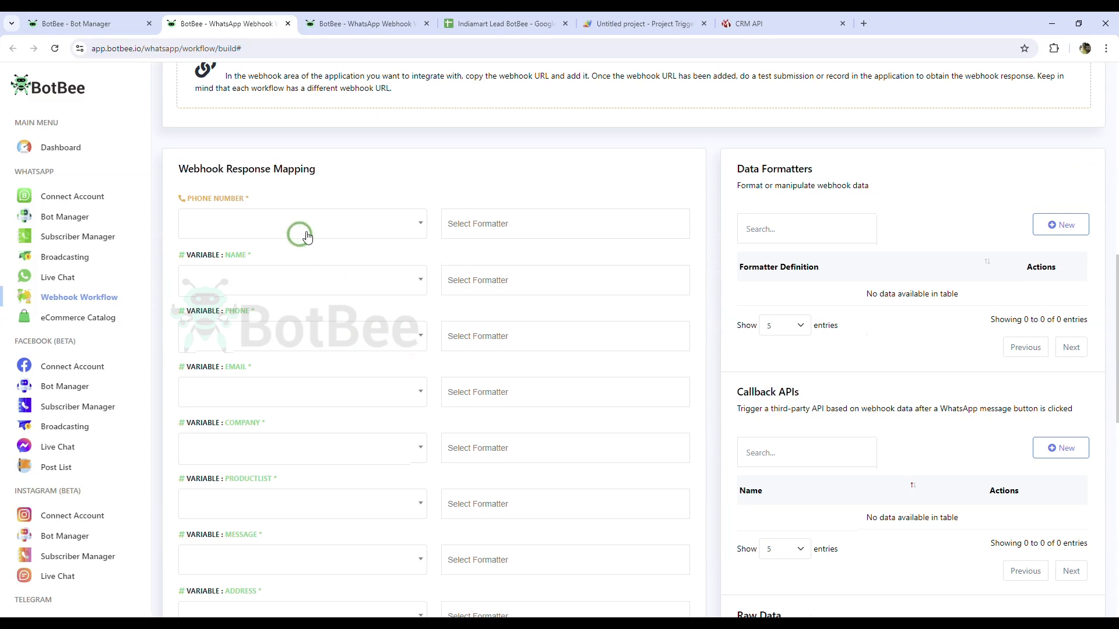
click(349, 236)
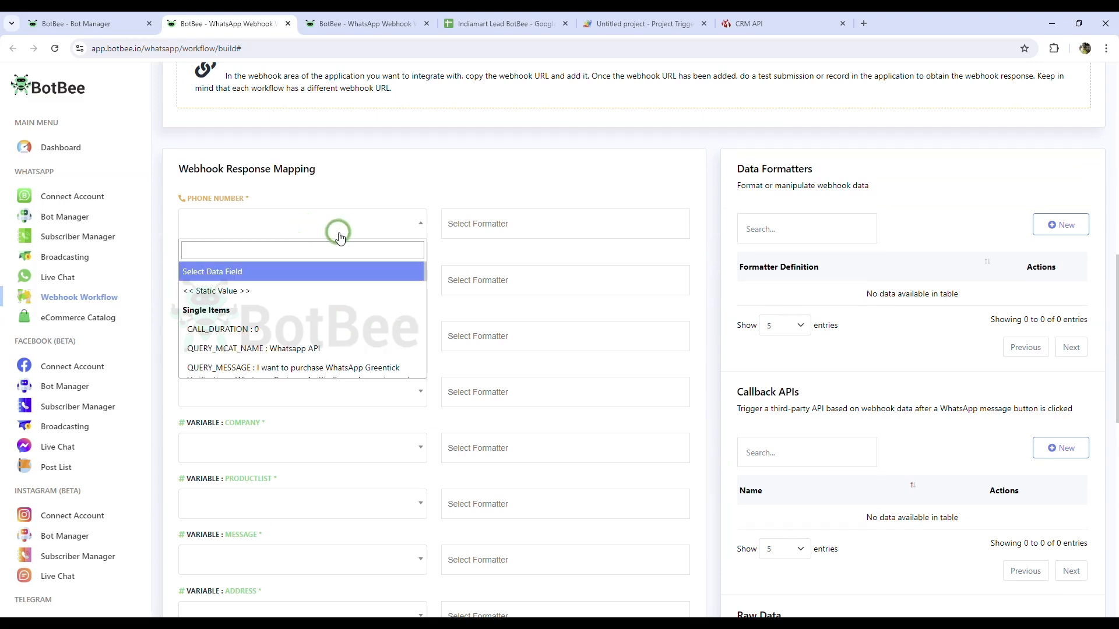
click(294, 254)
text(STA)
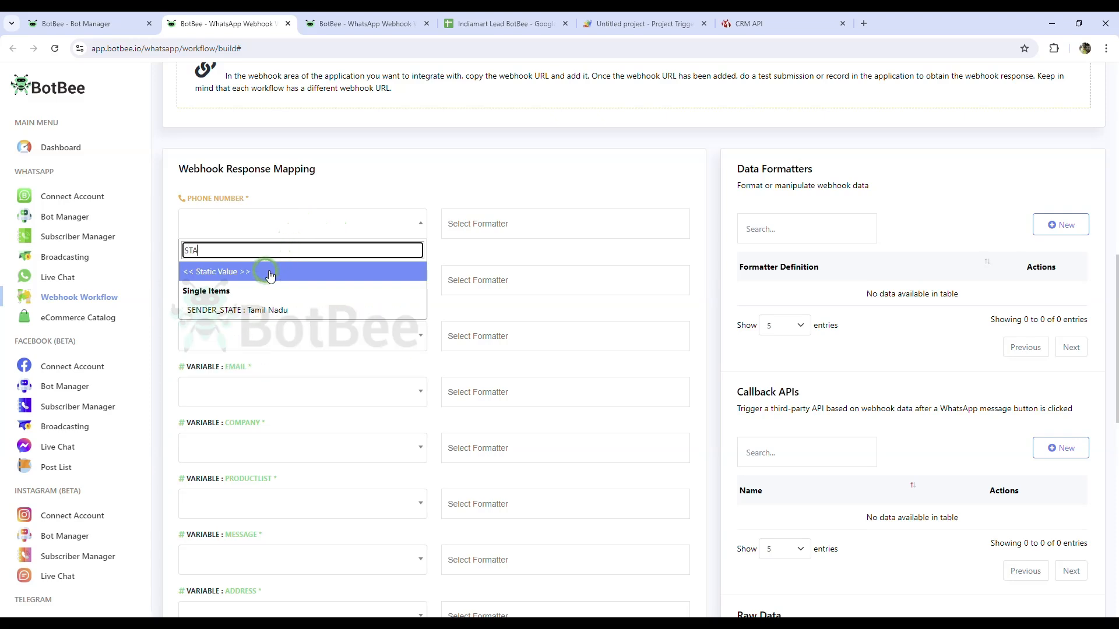
click(269, 275)
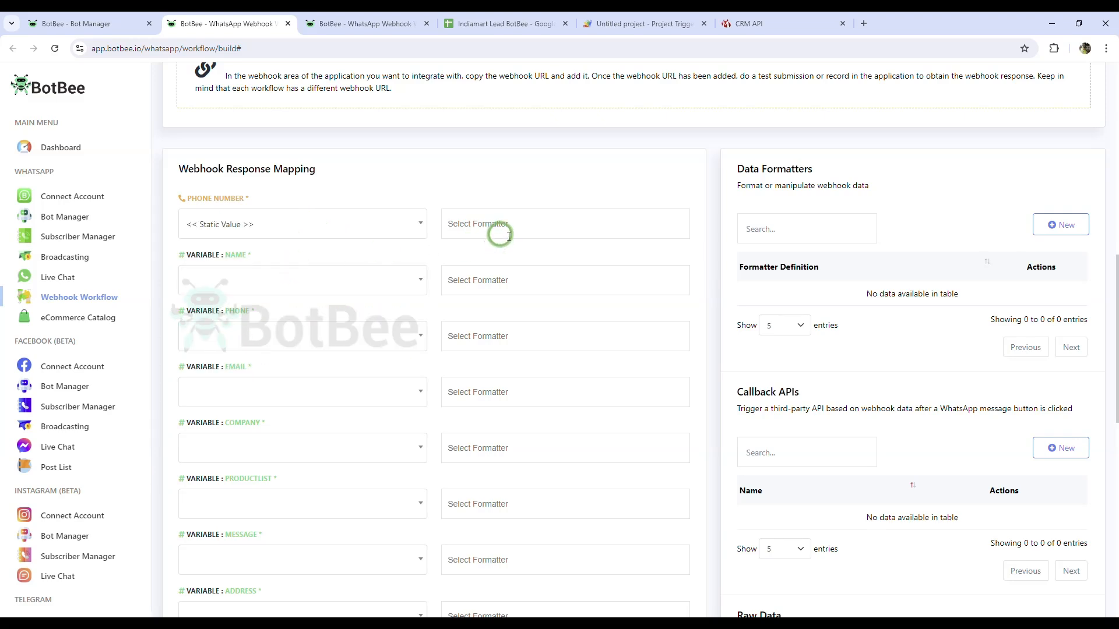
Step: Create and save a Static Value formatter named SELLERNUMBER containing the seller's phone number
click(1047, 232)
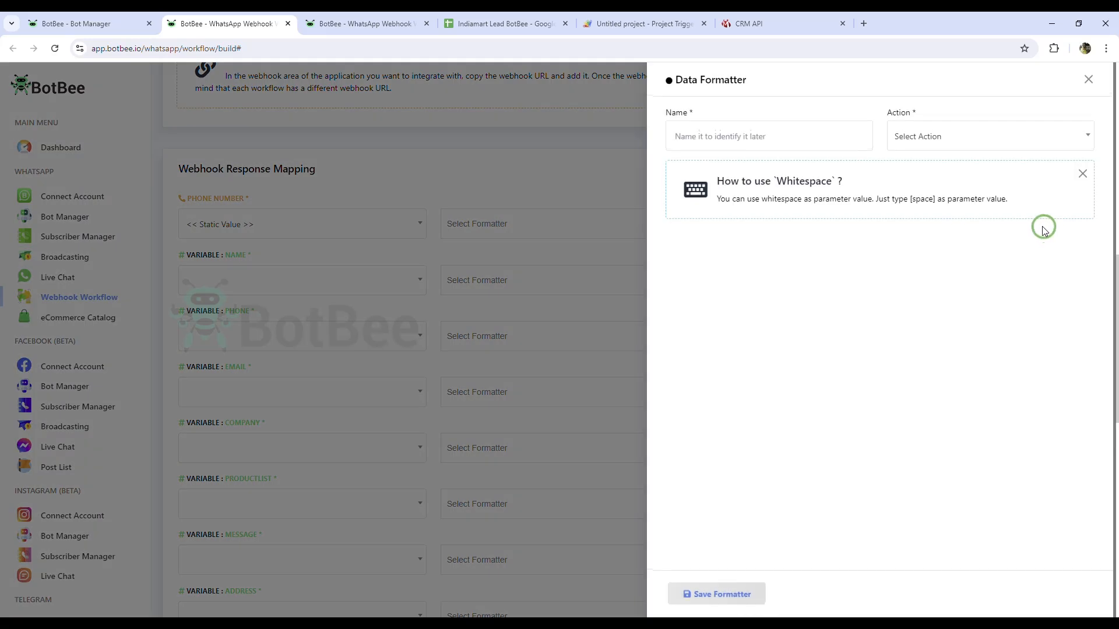
click(717, 138)
text(SELLERNUM)
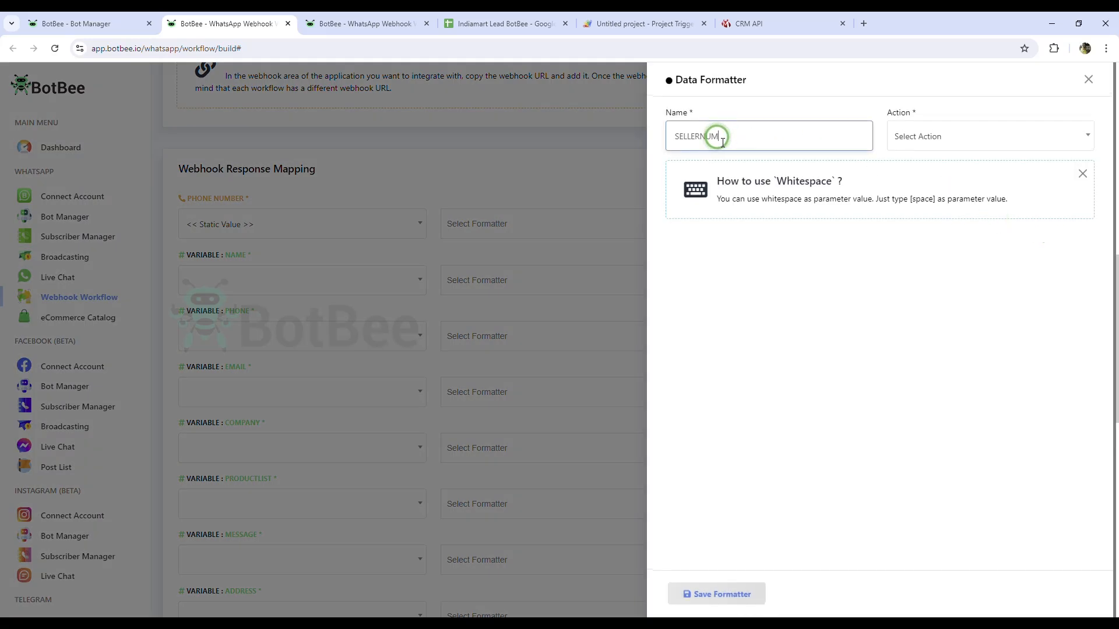
text(BER)
click(925, 143)
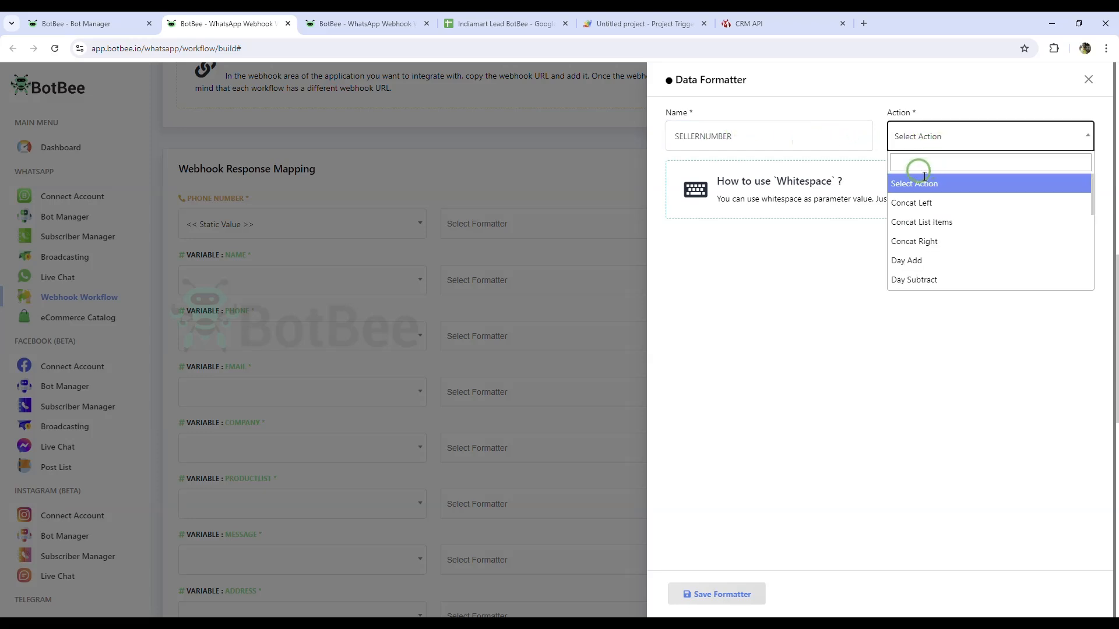
click(919, 168)
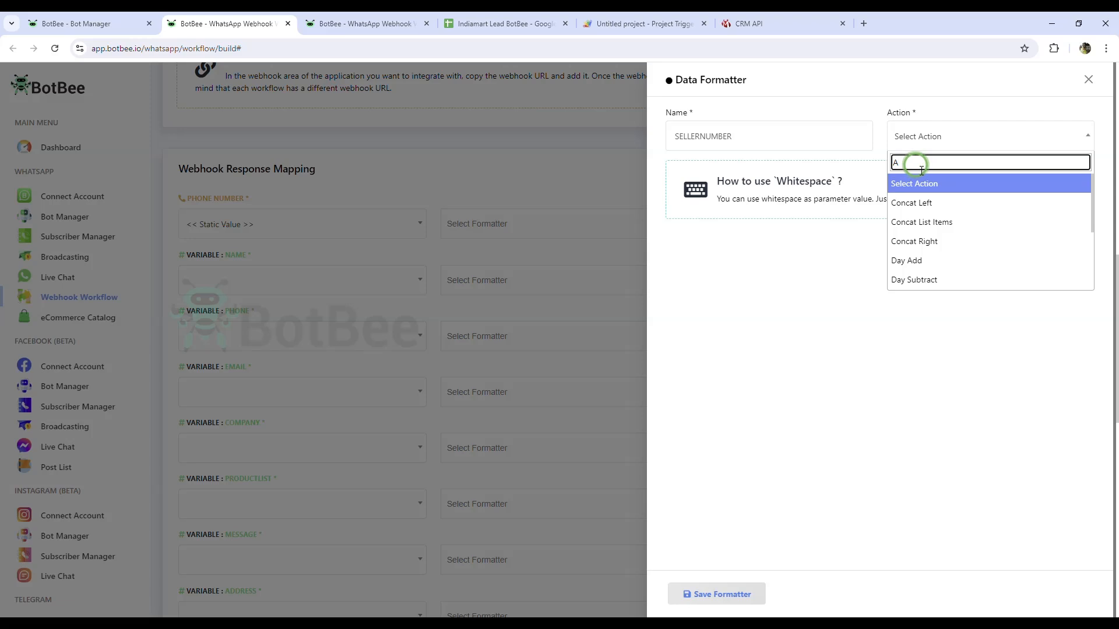
text(S)
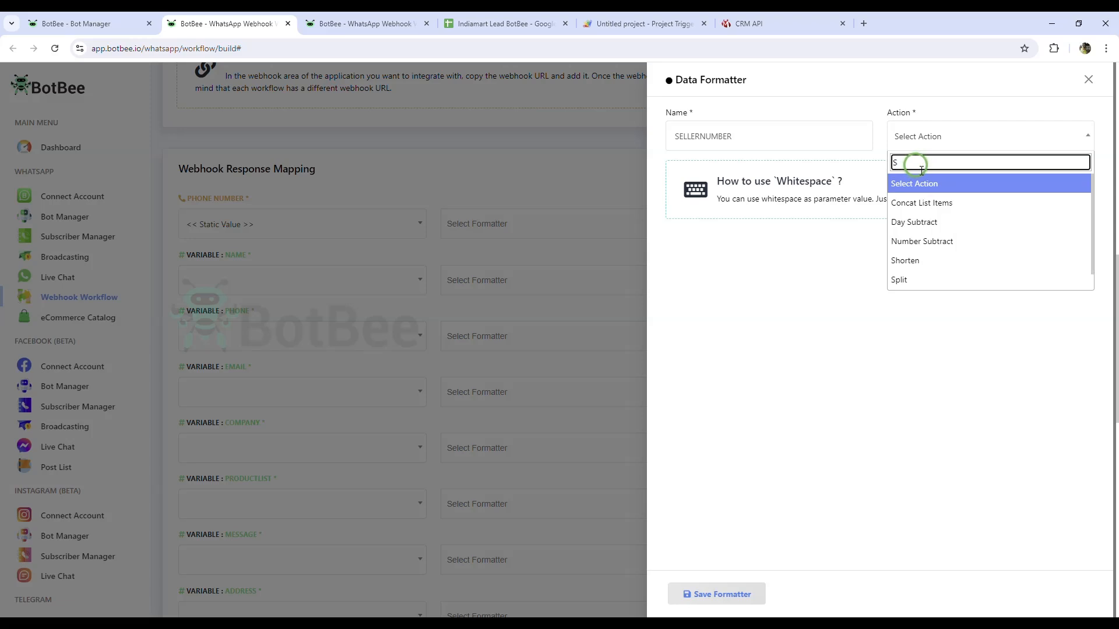
text(TA)
click(926, 186)
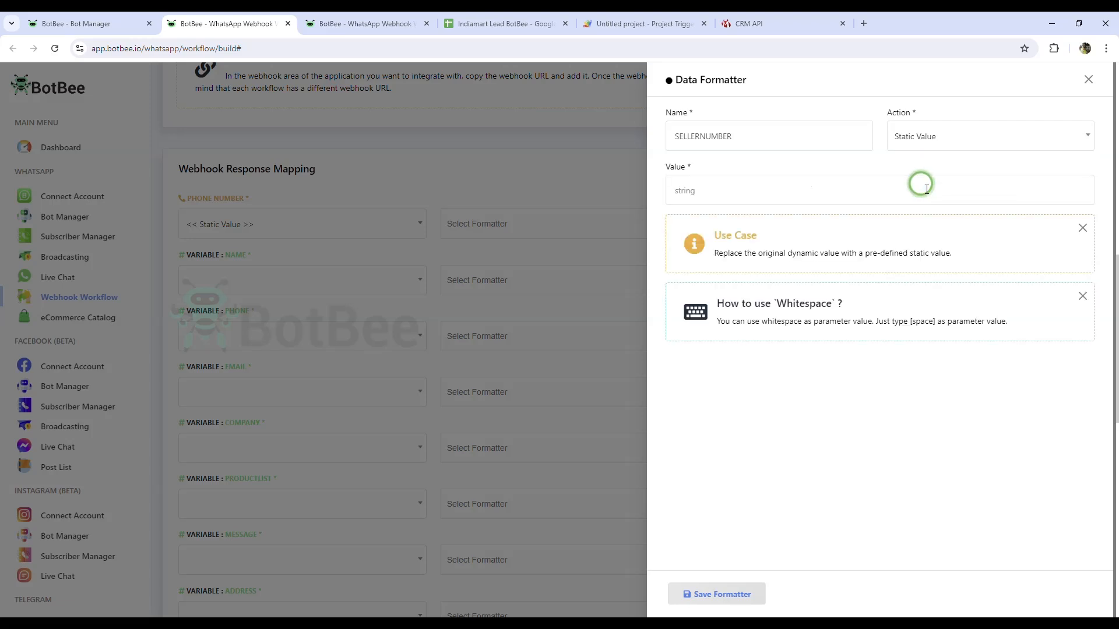
click(771, 194)
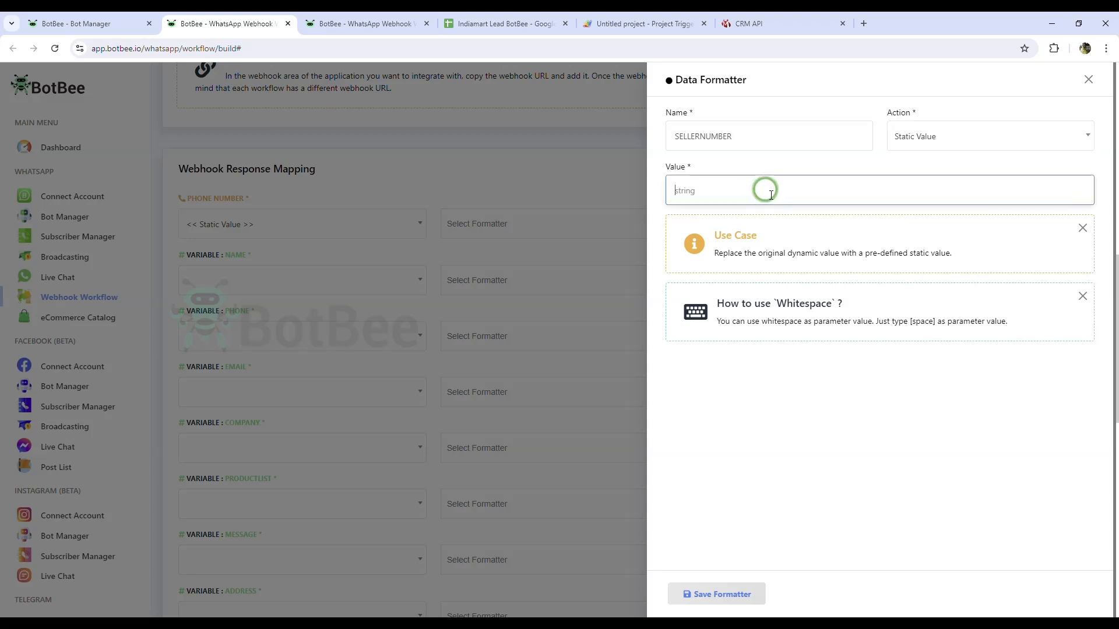
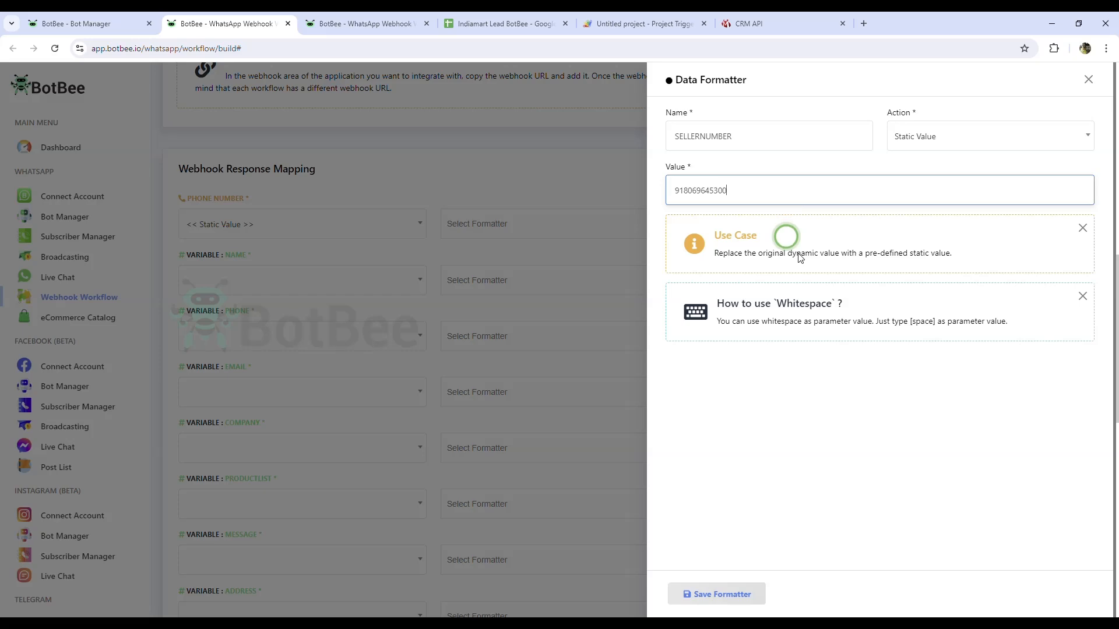
click(714, 604)
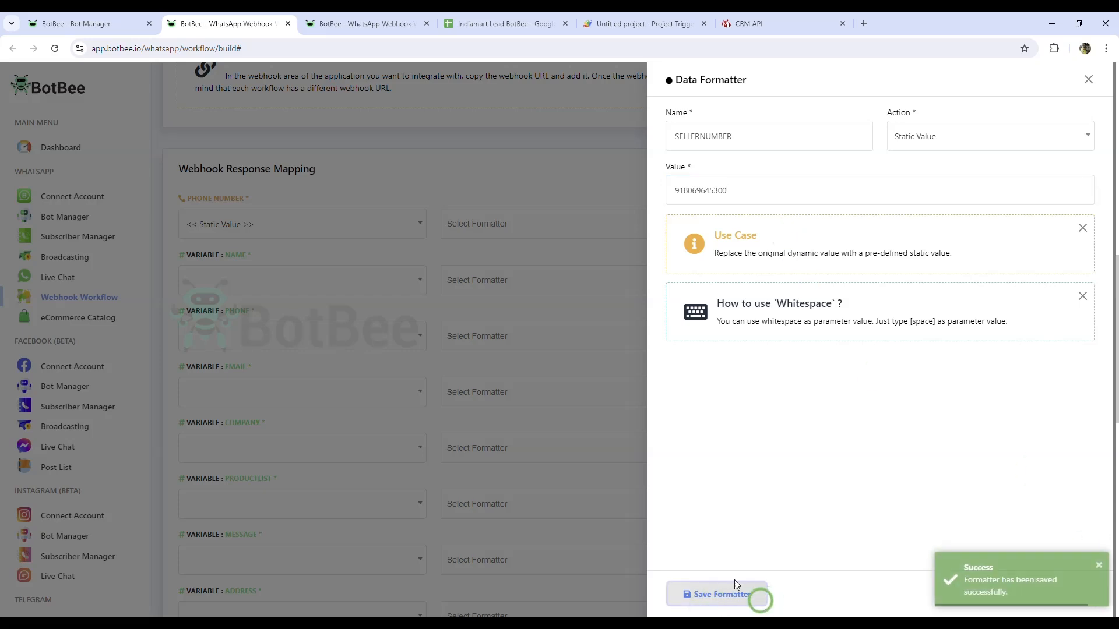
click(1085, 80)
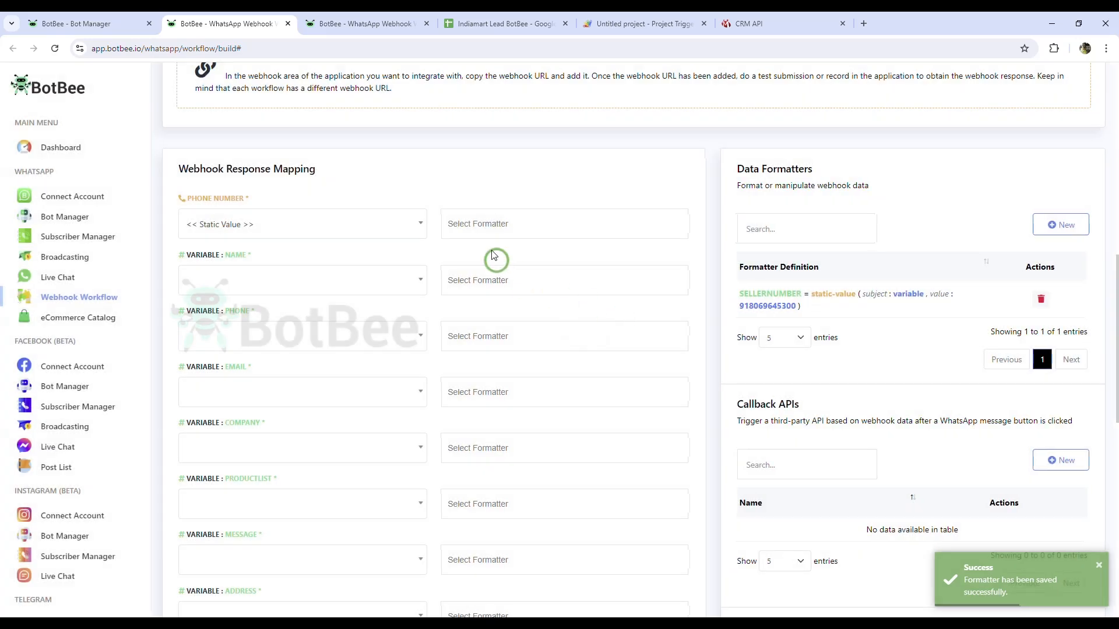
Step: Apply SELLERNUMBER to phone number; map name, phone, email to SENDER_NAME, SENDER_MOBILE, SENDER_EMAIL
click(500, 224)
click(502, 250)
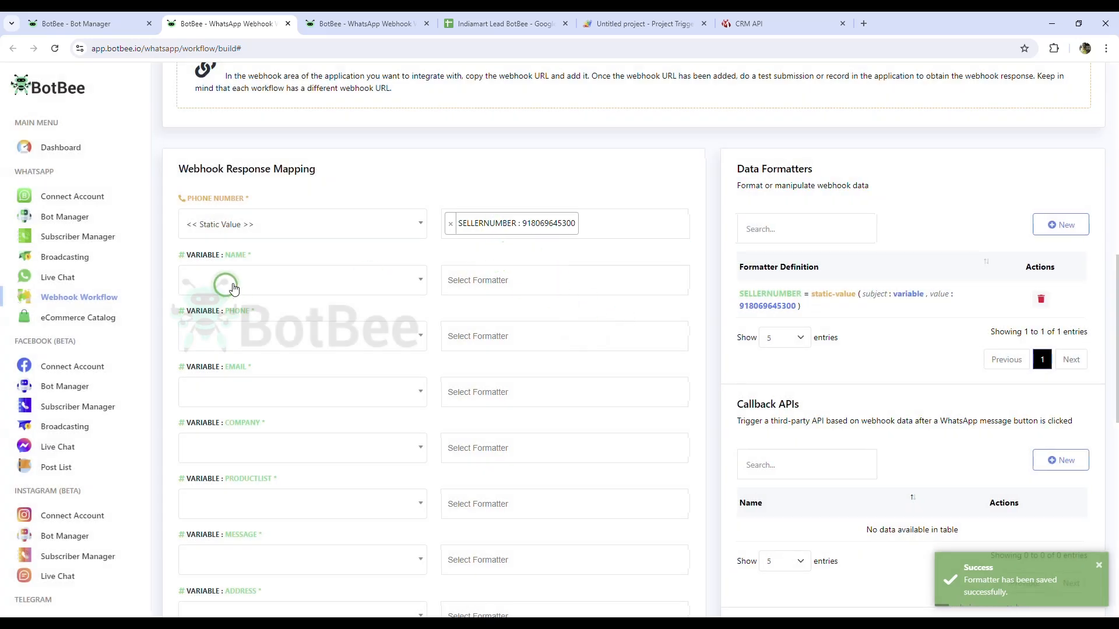
click(225, 283)
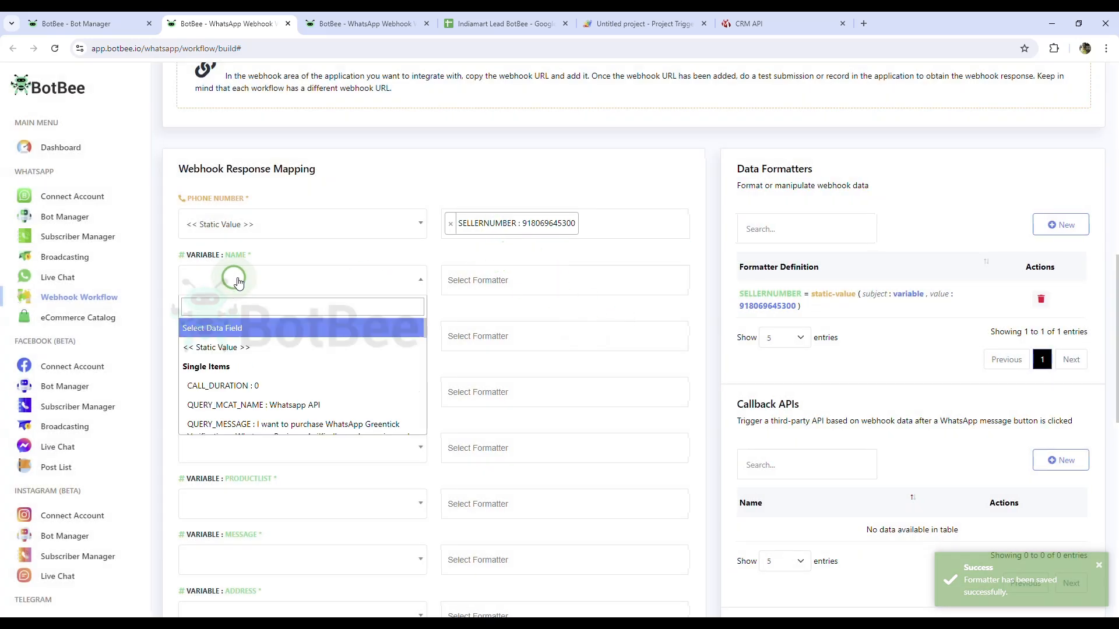
click(274, 310)
text(bn)
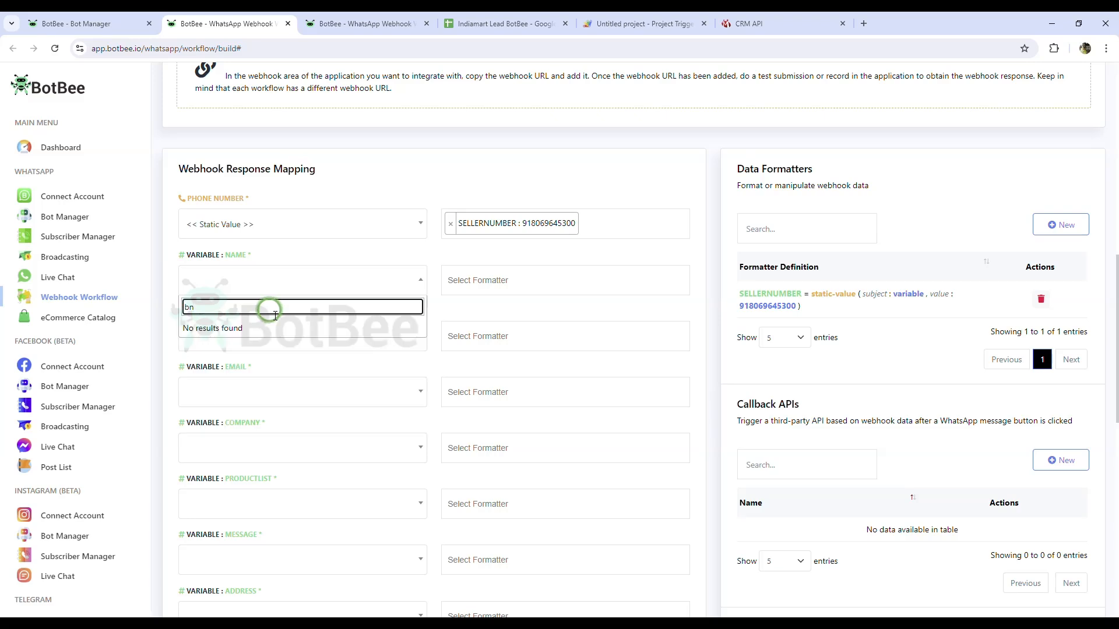
key(BackSpace)
key(BackSpace)
scroll(295, 332, down, 3)
click(305, 348)
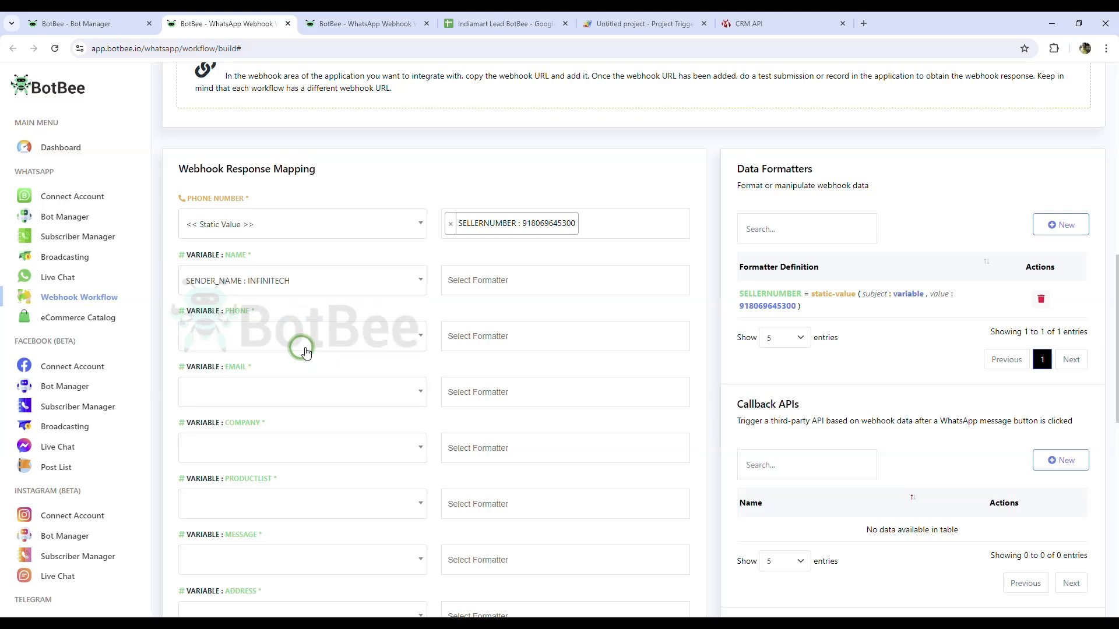
click(305, 349)
text(p)
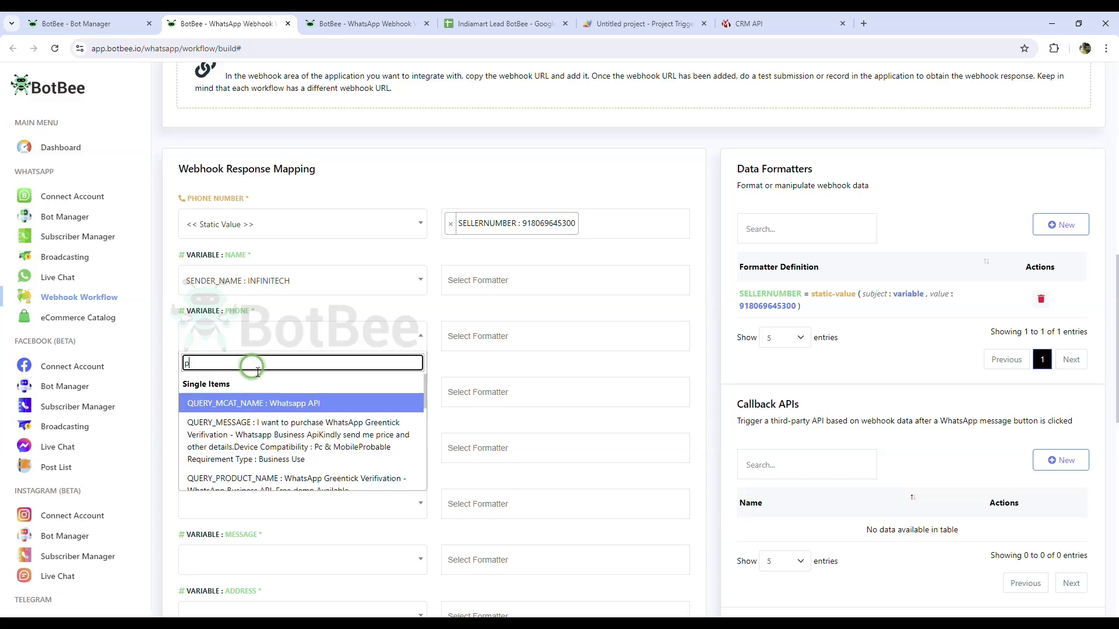
scroll(306, 421, down, 4)
scroll(309, 424, up, 4)
double_click(271, 367)
text(87)
click(261, 403)
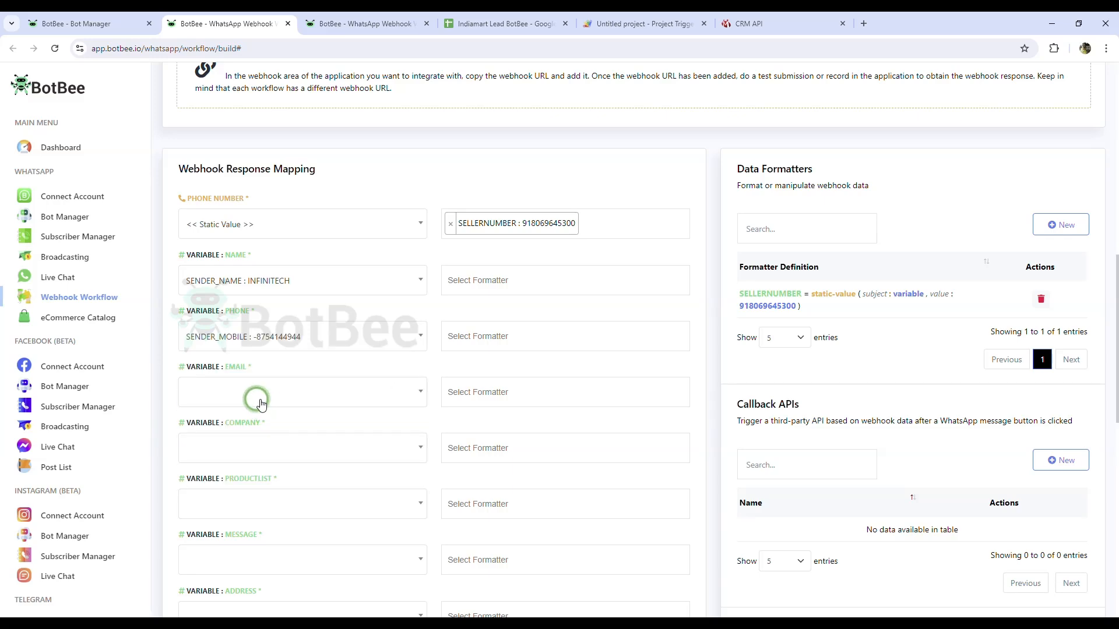
click(261, 404)
text(em)
scroll(315, 466, down, 1)
click(332, 485)
Step: Map company, productlist, message, address to SENDER_COMPANY, QUERY_MCAT_NAME, QUERY_MESSAGE, SENDER_ADDRESS
scroll(303, 432, down, 2)
click(260, 337)
text(c)
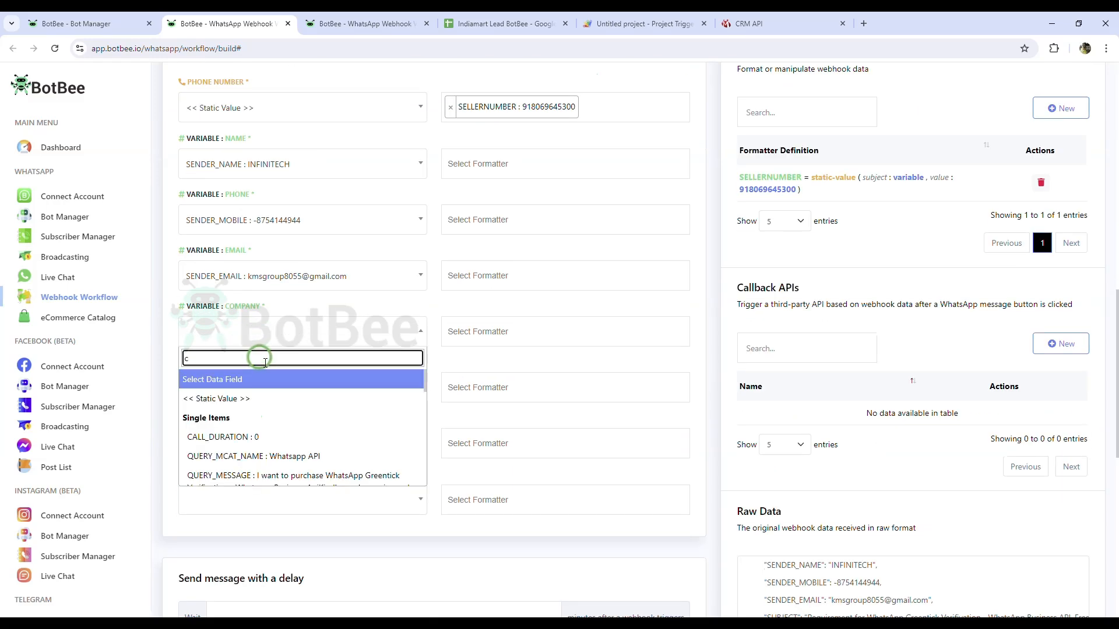
text(om)
click(286, 453)
click(324, 388)
scroll(303, 460, down, 2)
click(288, 452)
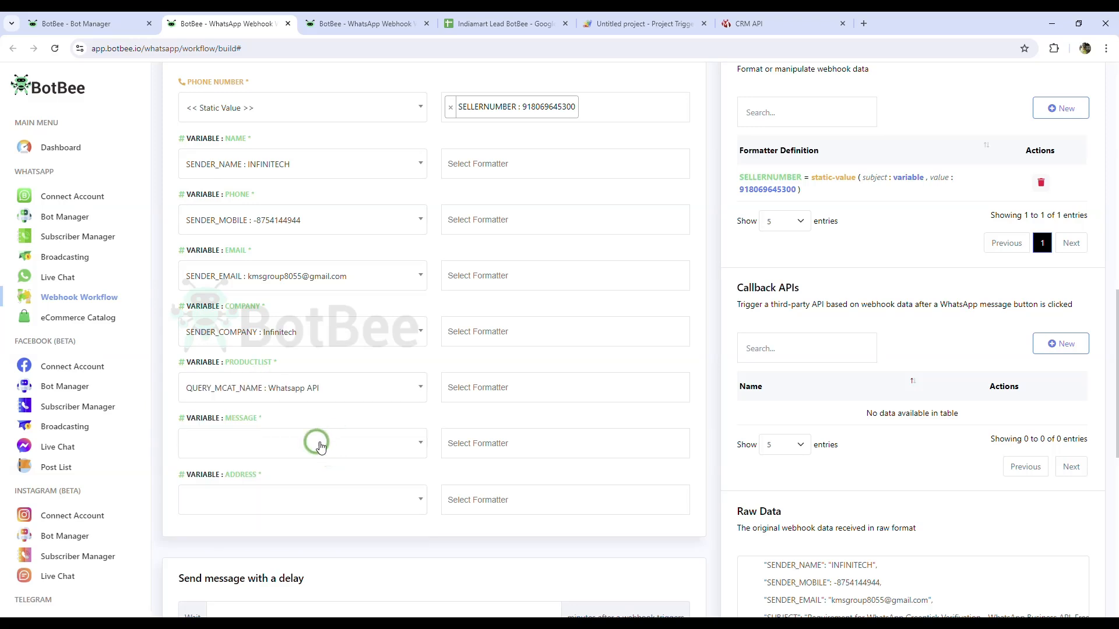
click(321, 447)
text(mes)
click(312, 467)
click(282, 489)
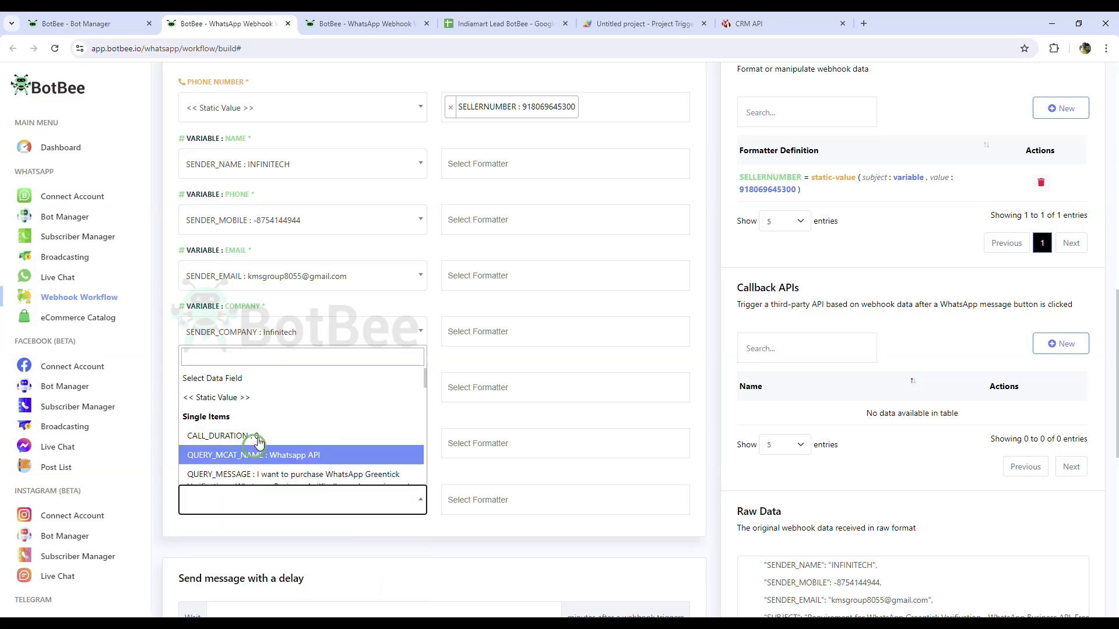
text(add)
click(262, 478)
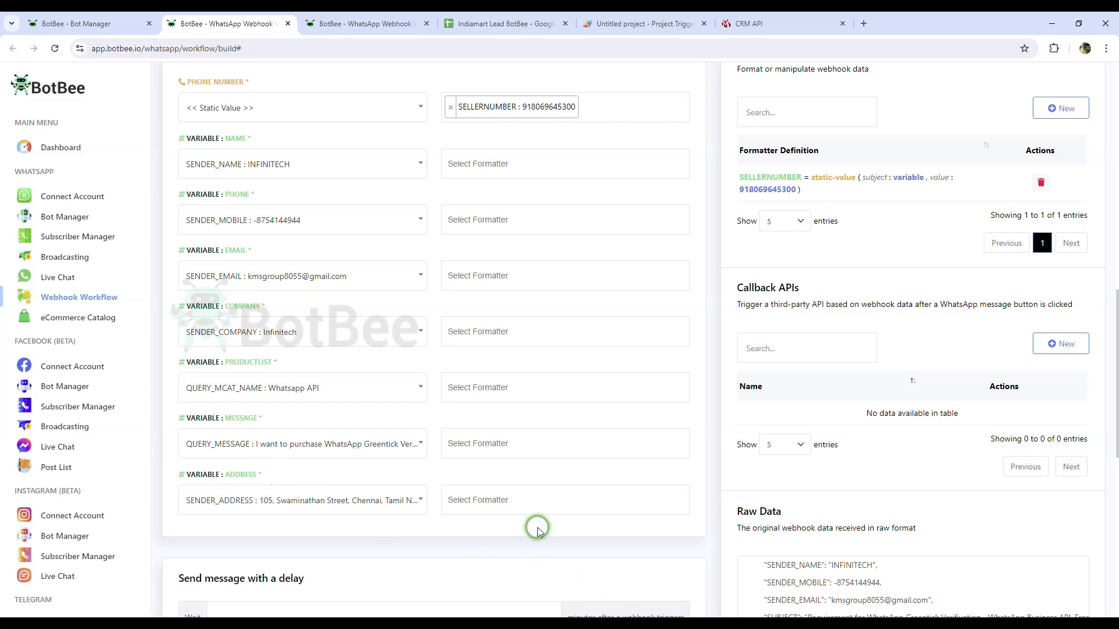
Step: Save the seller workflow and dismiss the success message
scroll(575, 504, up, 5)
scroll(576, 506, down, 3)
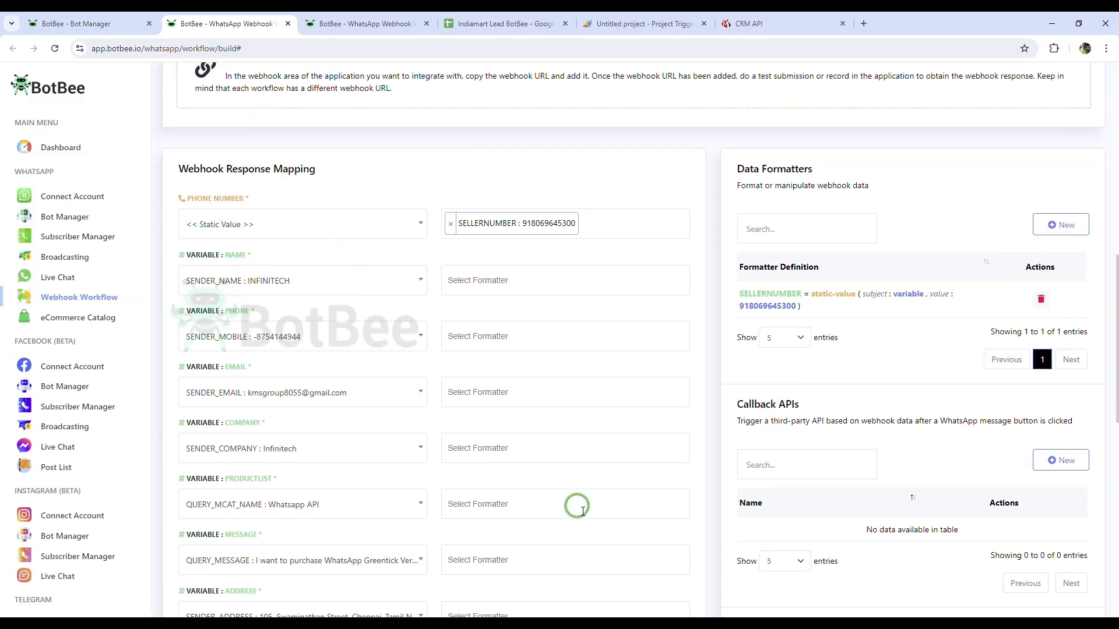
scroll(354, 351, down, 10)
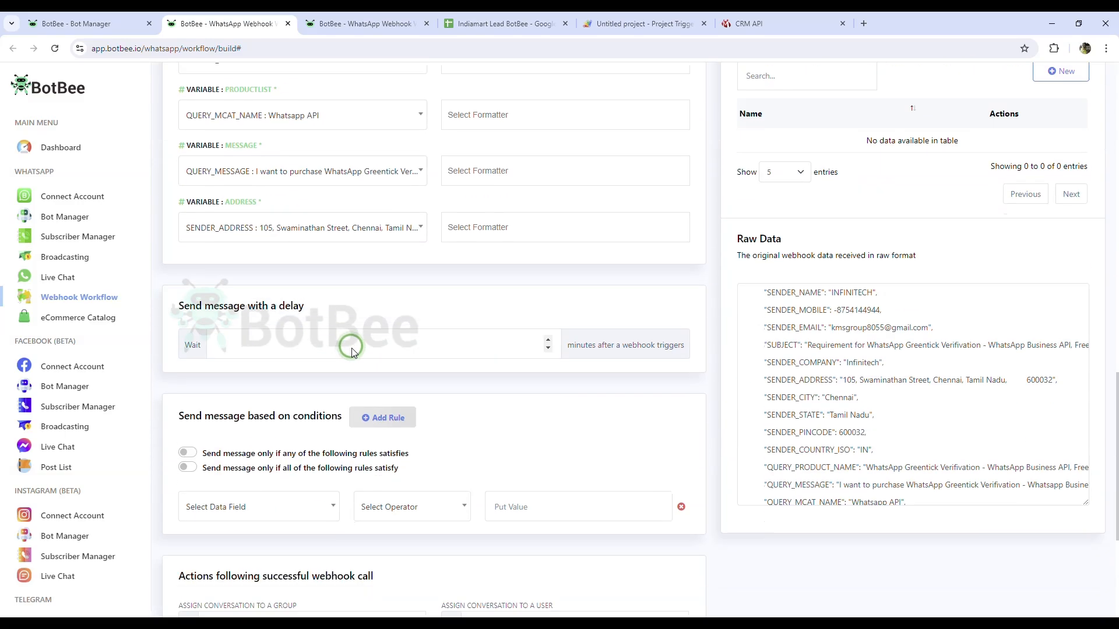
click(213, 566)
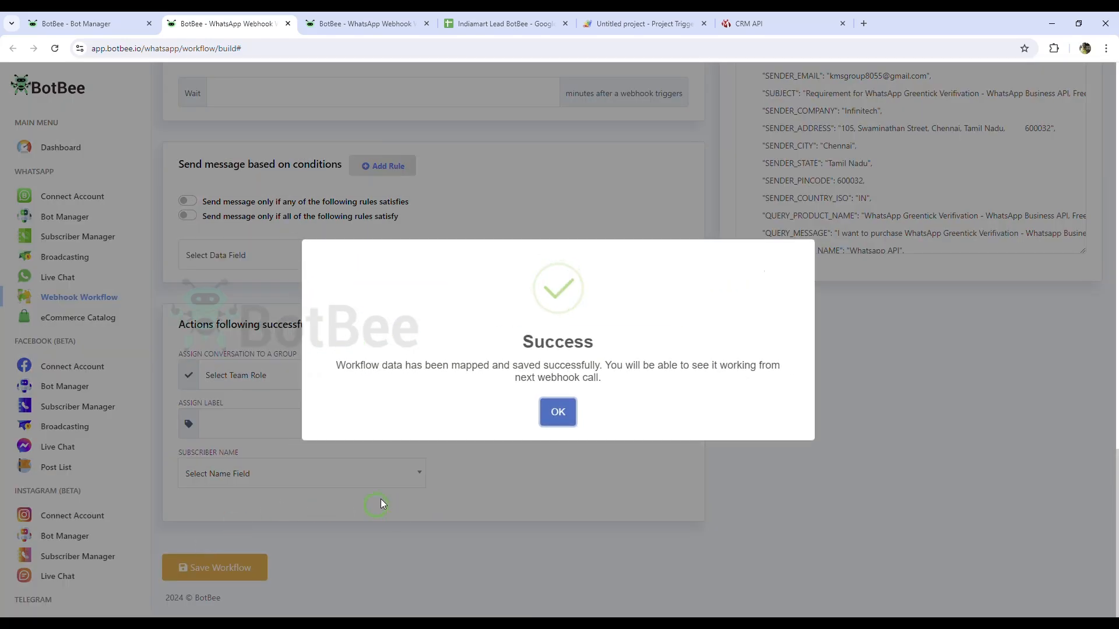
click(554, 410)
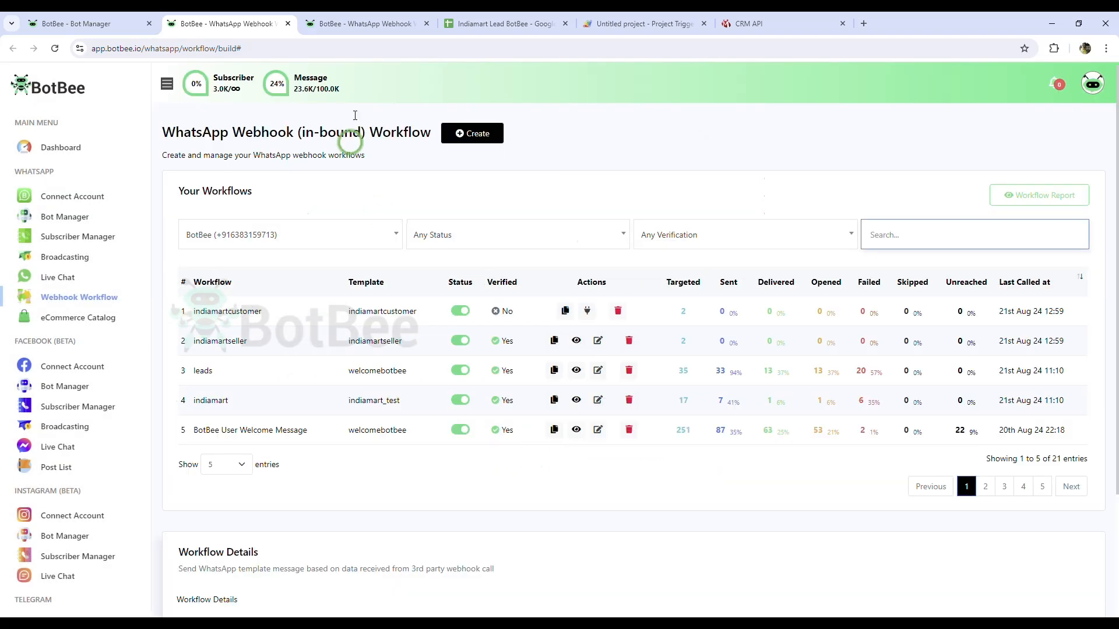
Step: In the customer workflow, map the phone number to SENDER_MOBILE
click(359, 24)
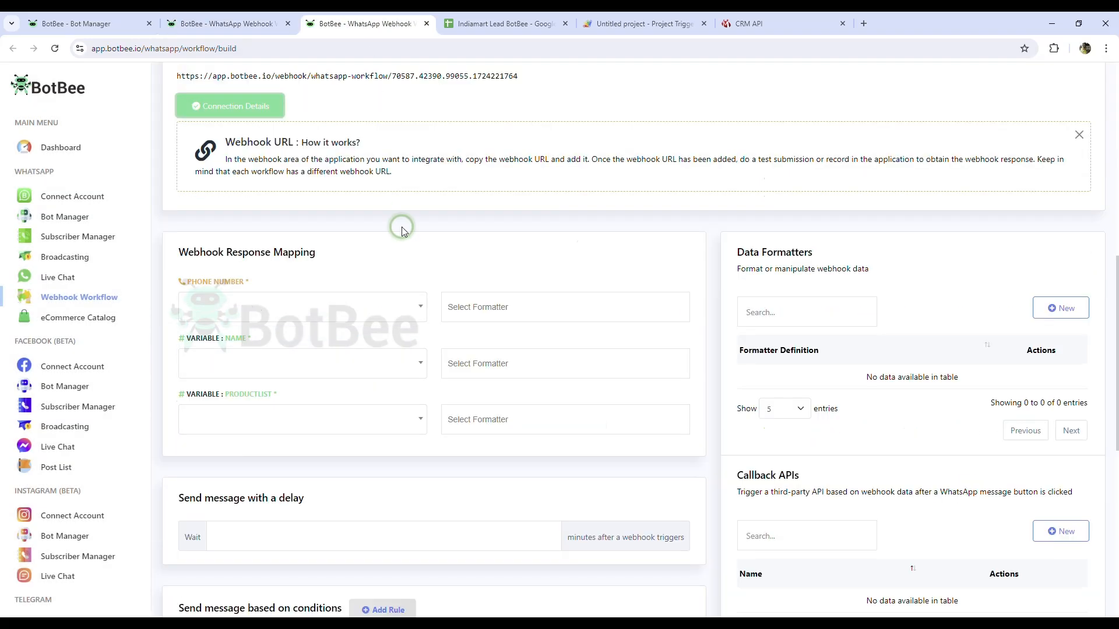
scroll(403, 278, up, 2)
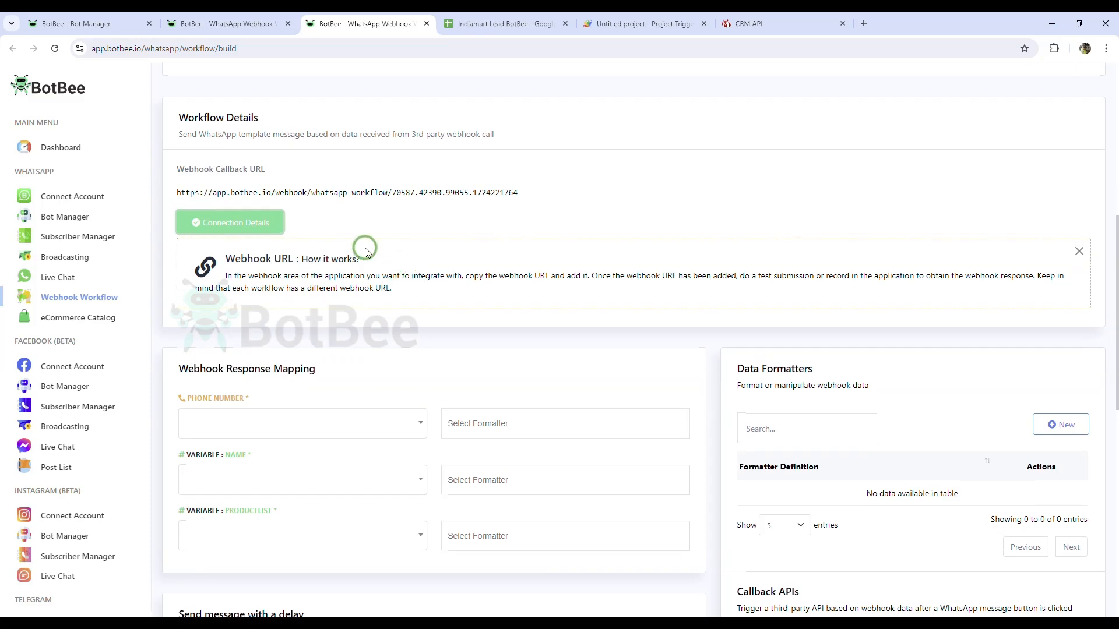
click(370, 430)
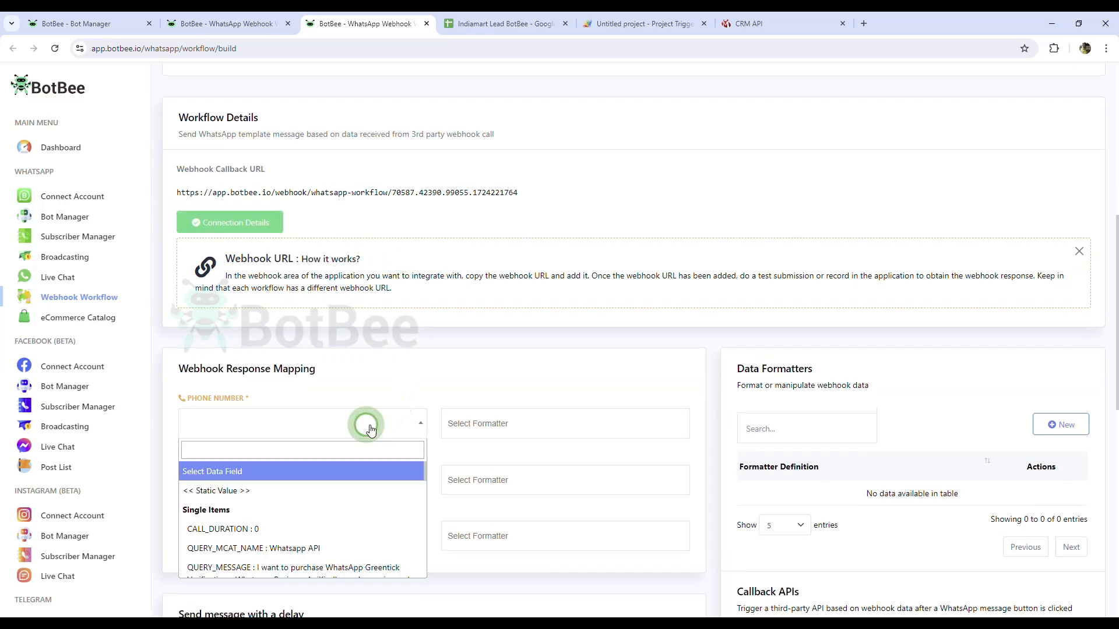
click(298, 456)
text(87)
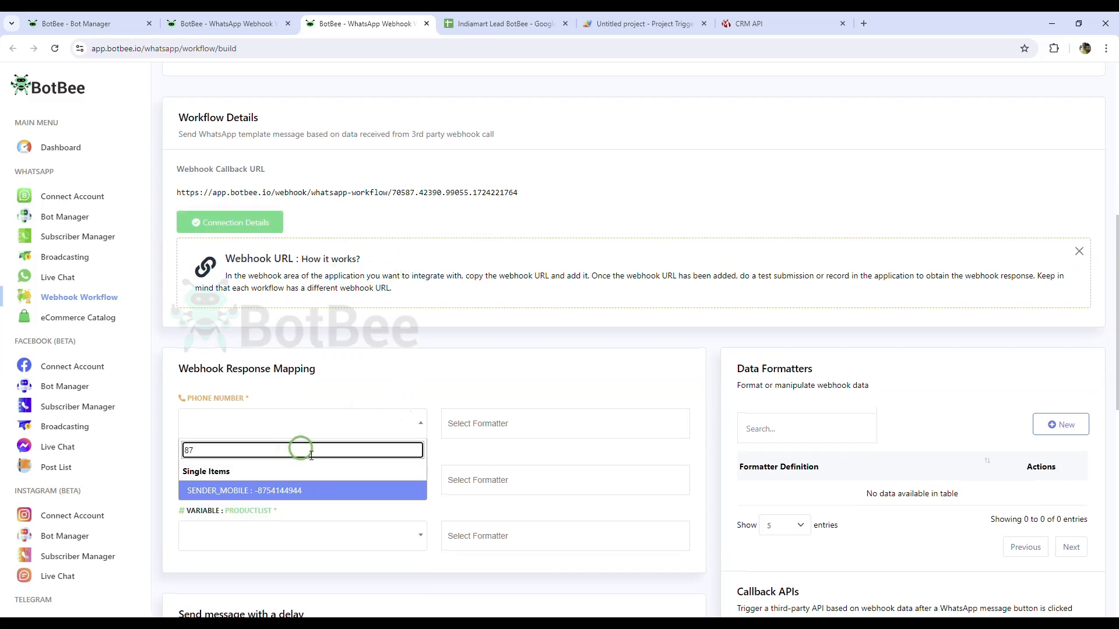
click(334, 492)
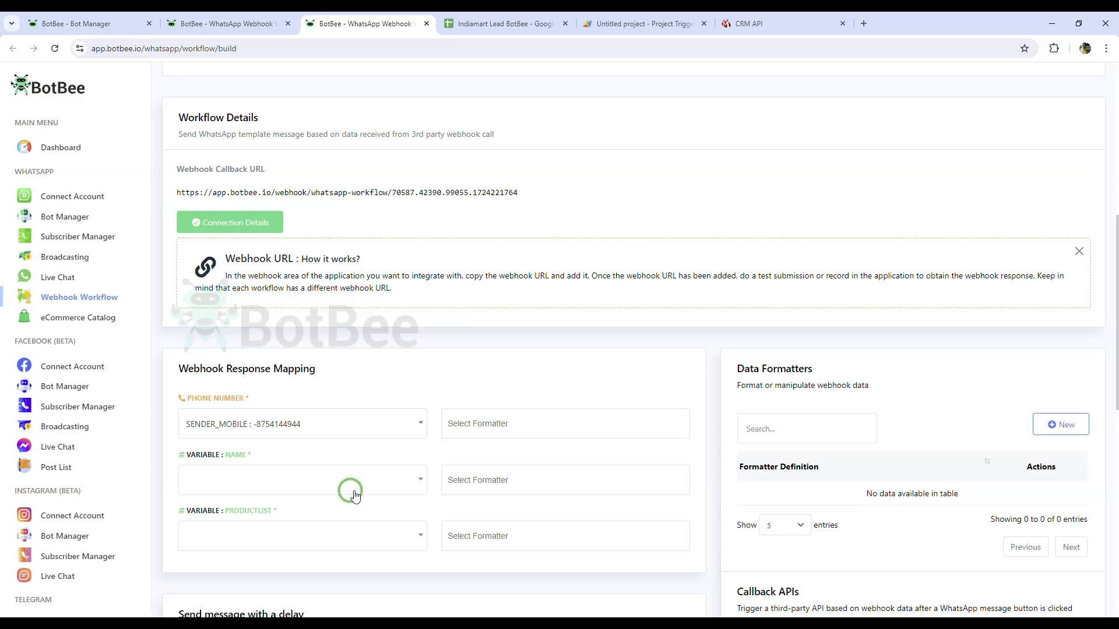
Step: Map NAME to SENDER_NAME and PRODUCTLIST to QUERY_MCAT_NAME
click(276, 485)
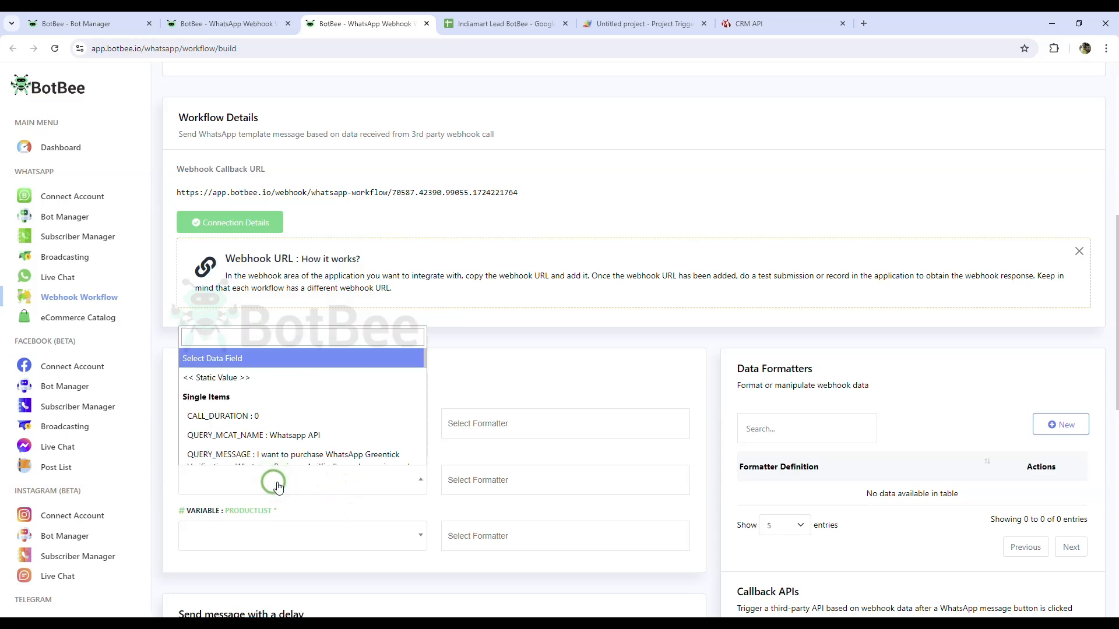
click(276, 485)
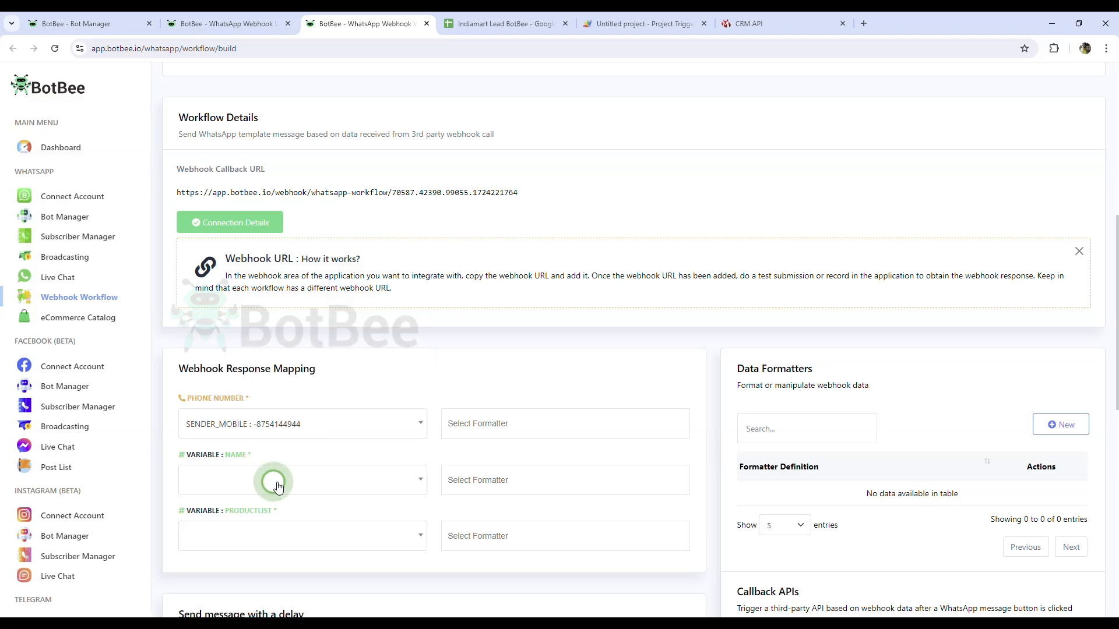
click(276, 485)
scroll(364, 410, down, 1)
scroll(365, 410, down, 4)
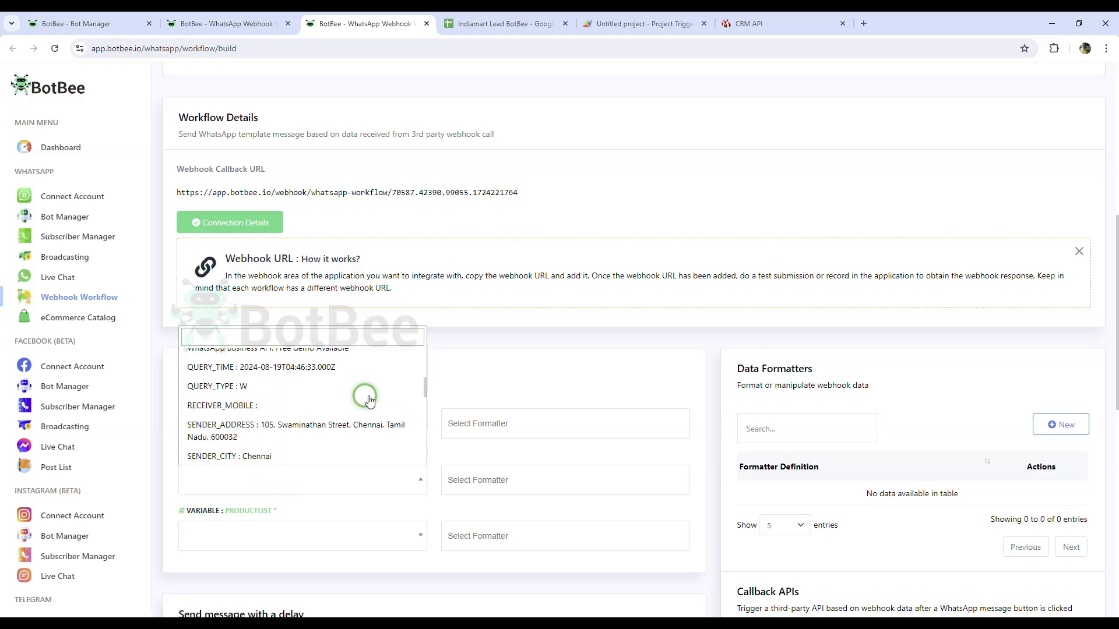
scroll(374, 394, up, 1)
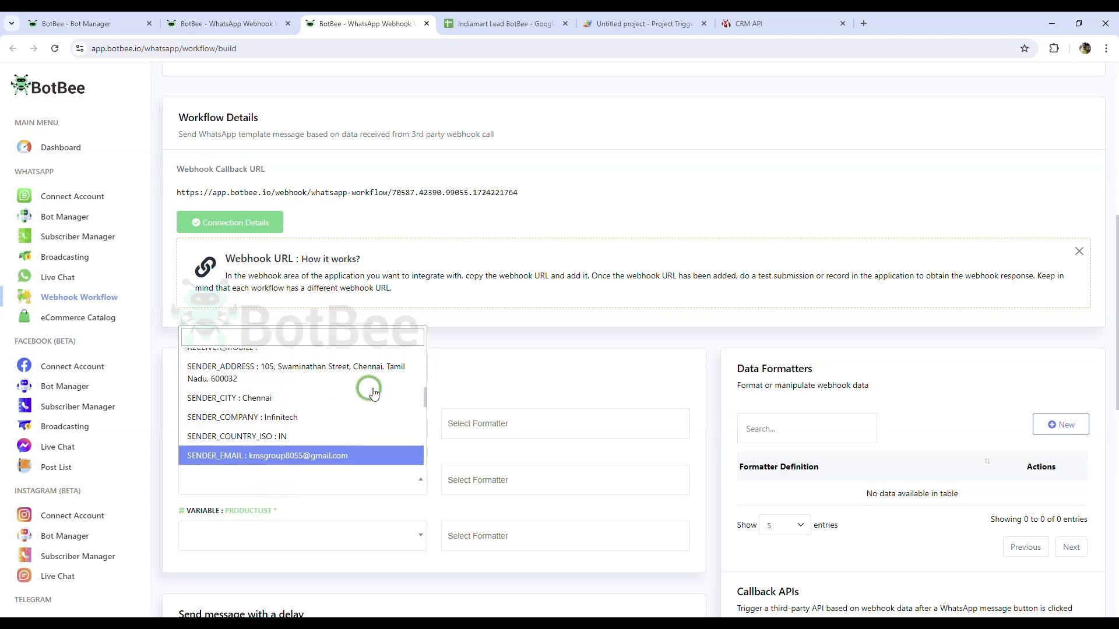
scroll(373, 394, down, 1)
scroll(373, 394, down, 2)
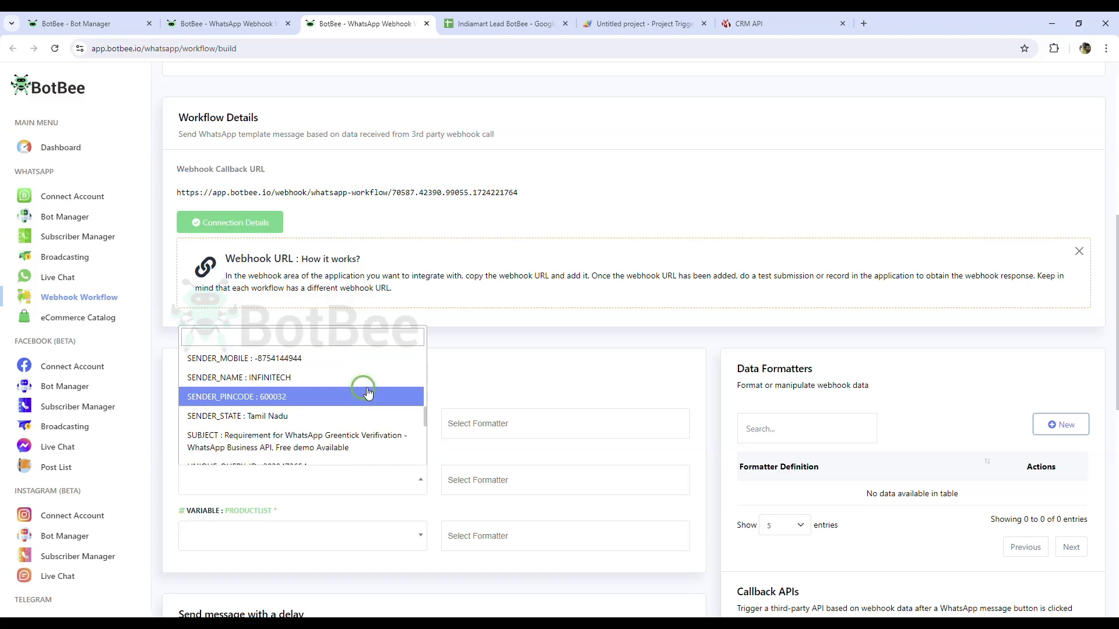
click(343, 379)
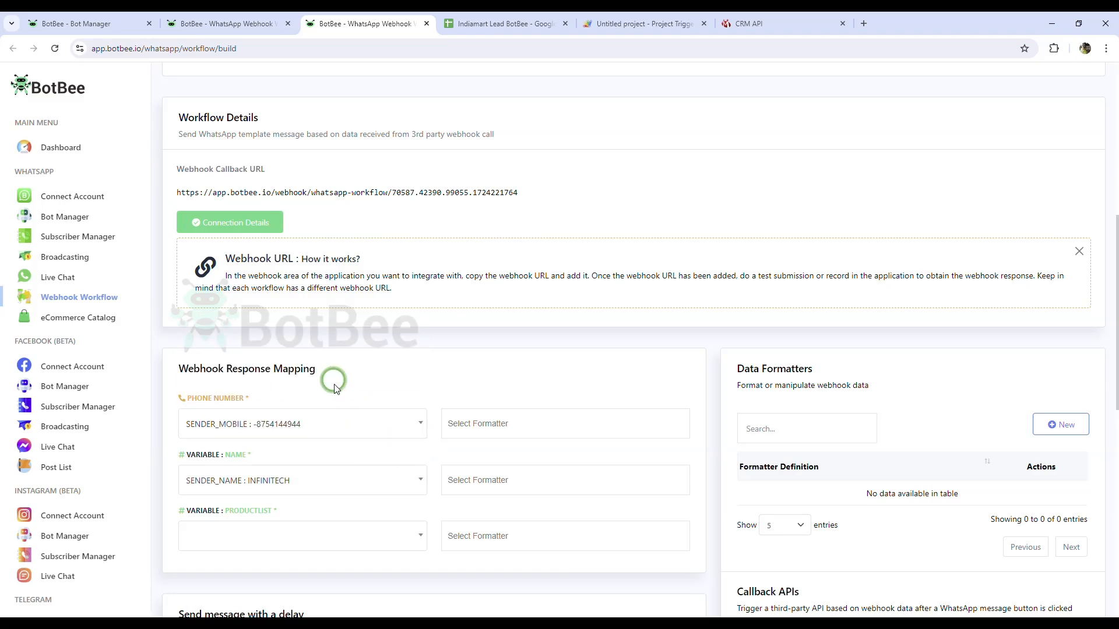
scroll(308, 498, down, 3)
click(280, 361)
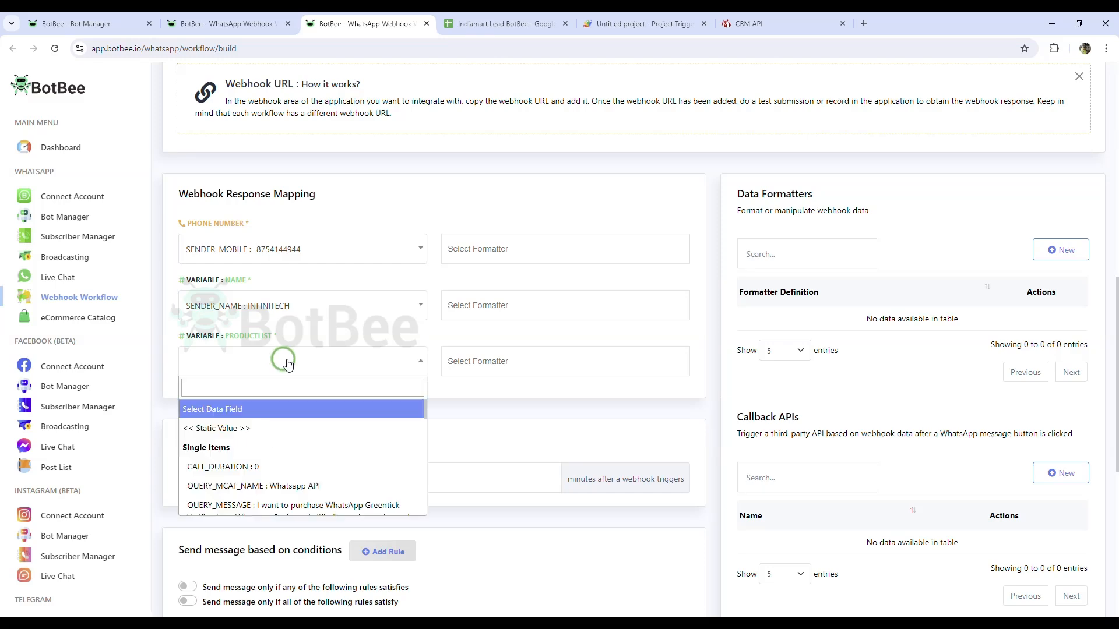
scroll(306, 428, down, 3)
click(316, 436)
Step: Save the customer workflow and dismiss the success message
scroll(432, 437, down, 7)
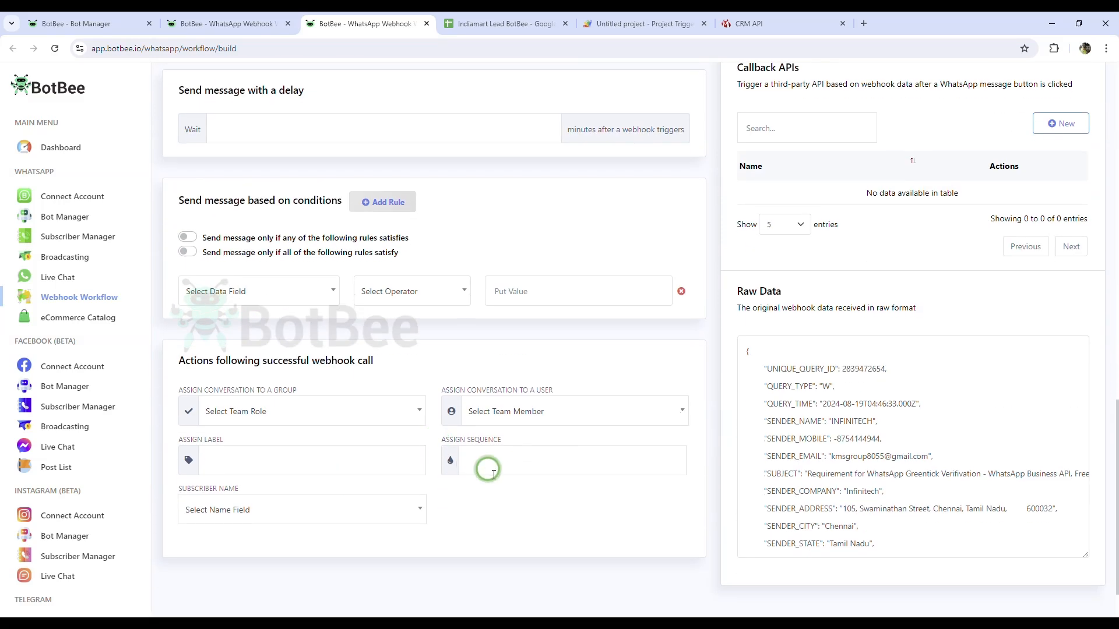
click(228, 573)
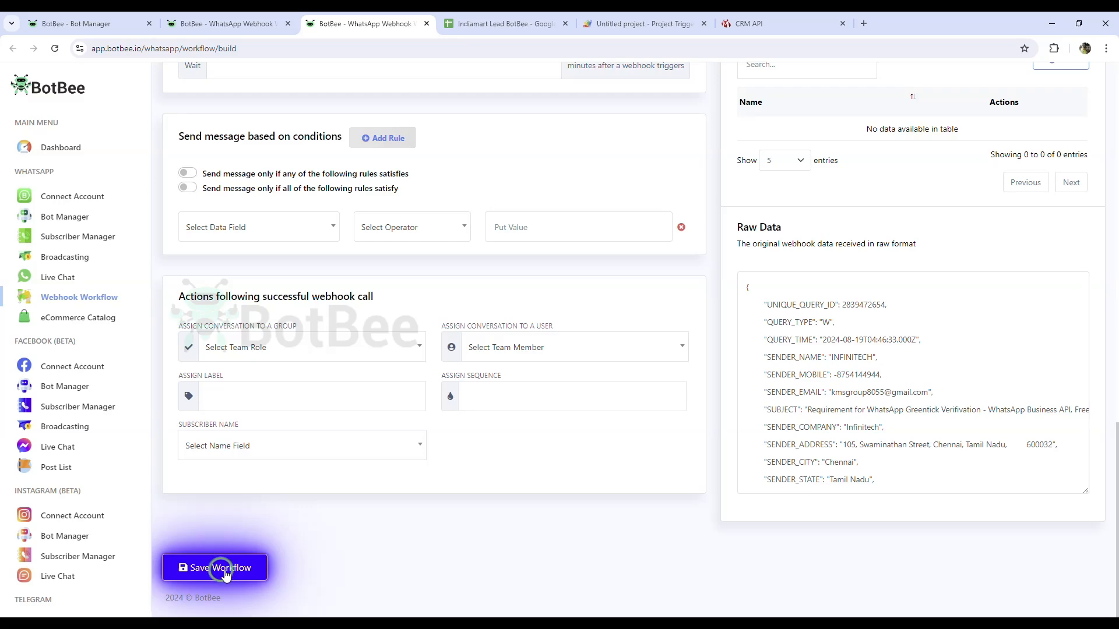
click(222, 573)
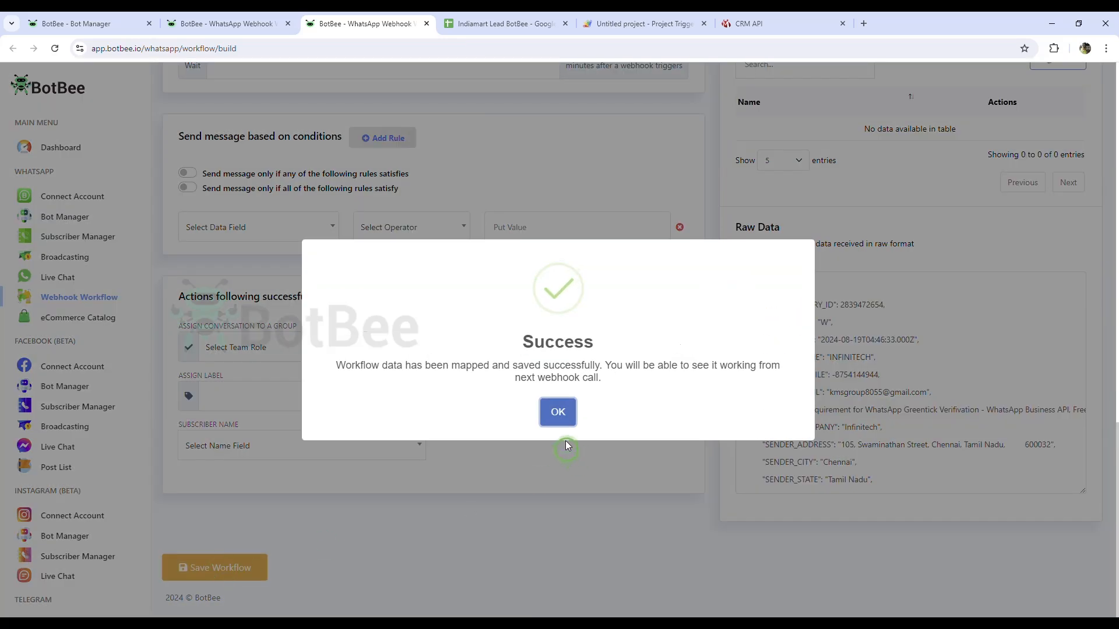
click(561, 413)
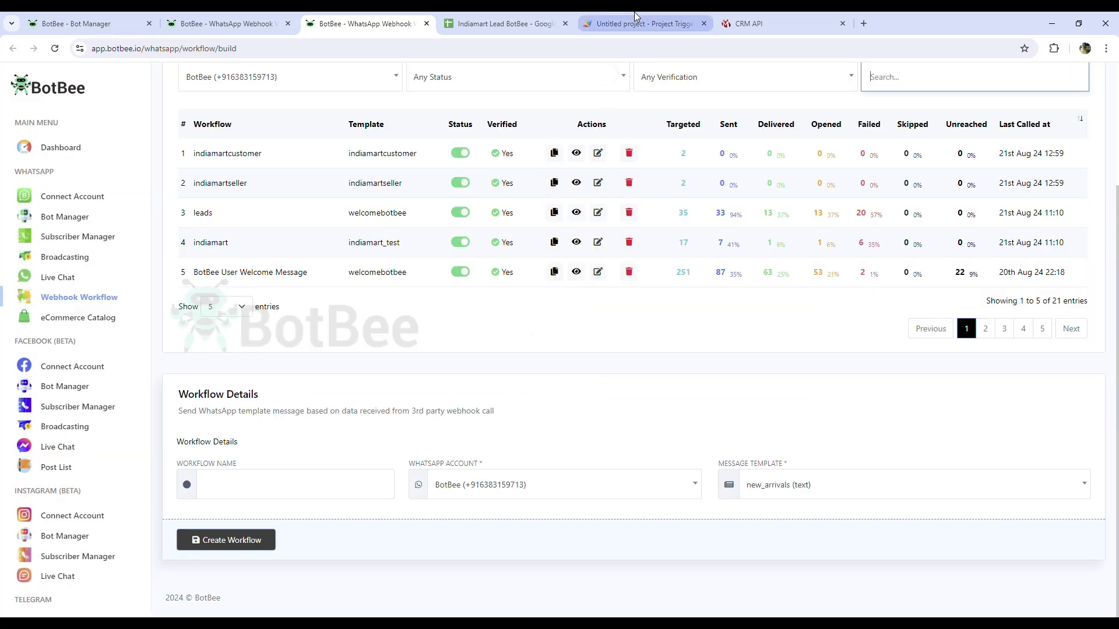
Step: Permanently delete the onEdit trigger, keeping only the fetchAndSaveLeads timer trigger
click(634, 12)
click(205, 340)
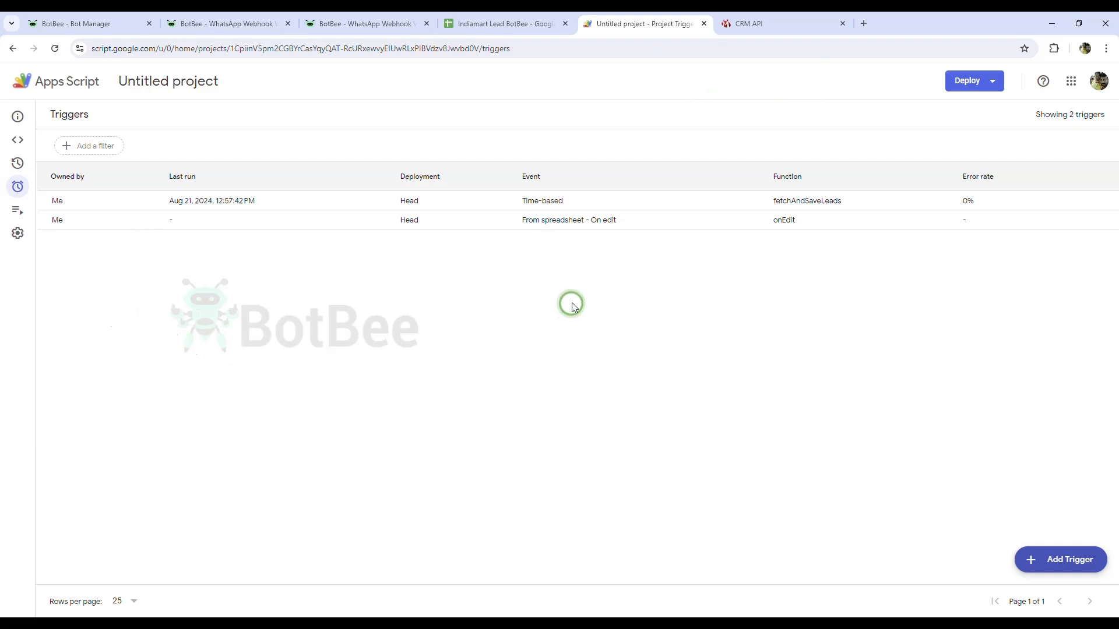
mouse_move(1087, 227)
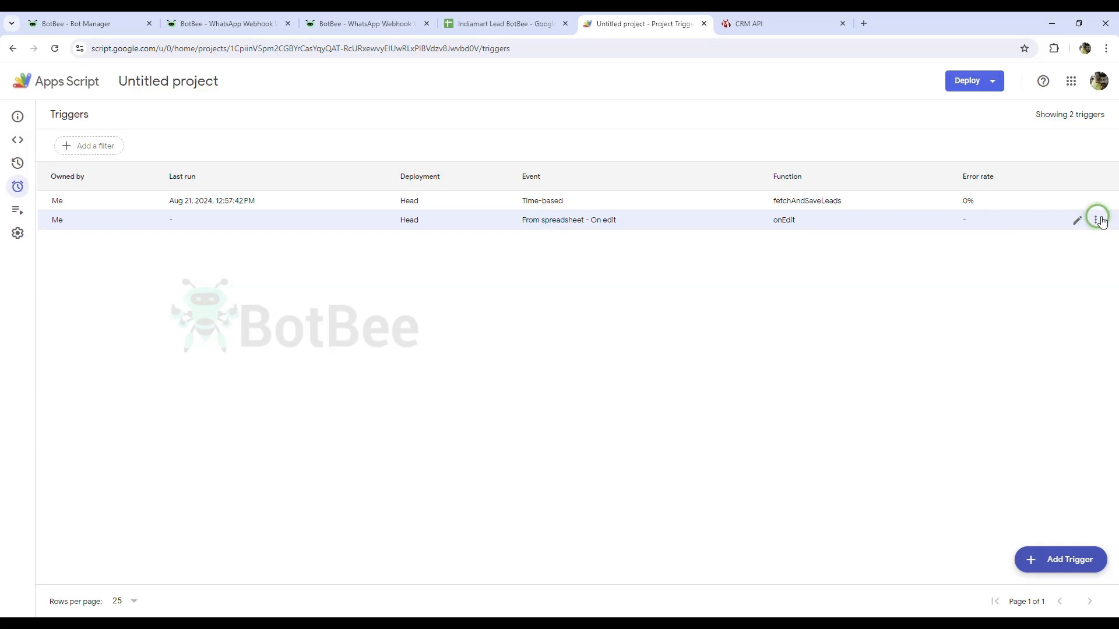
click(1100, 221)
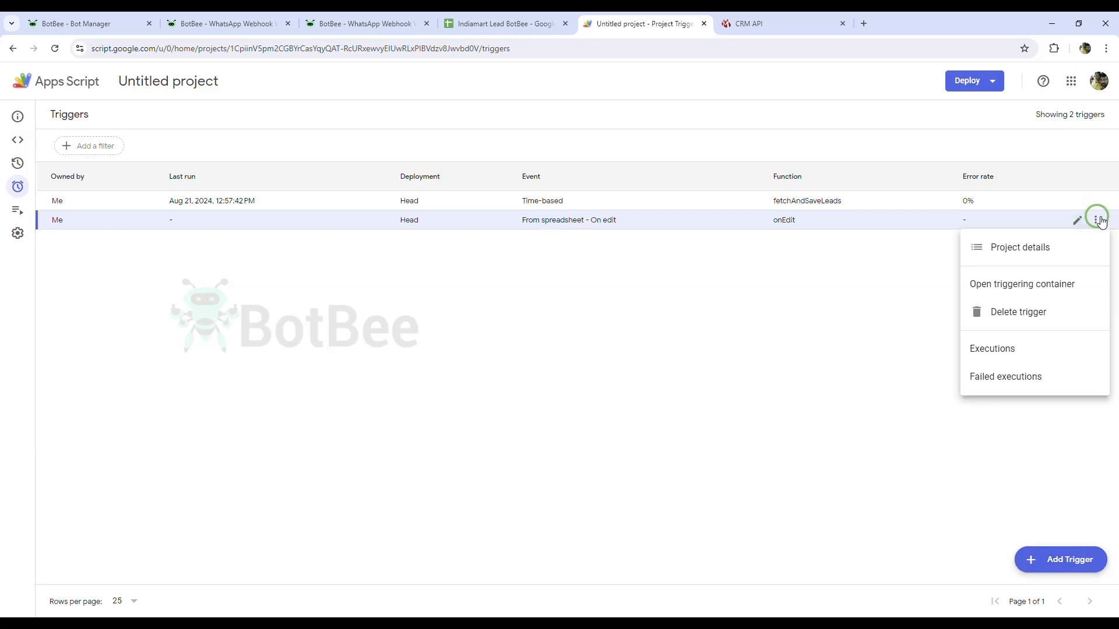
click(1030, 321)
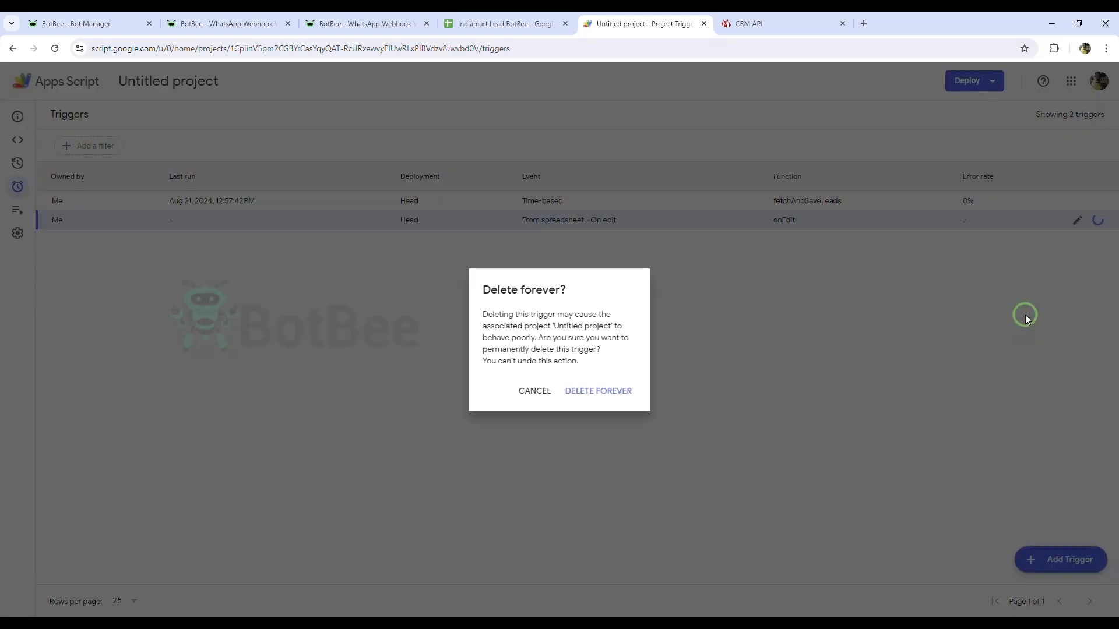
click(610, 397)
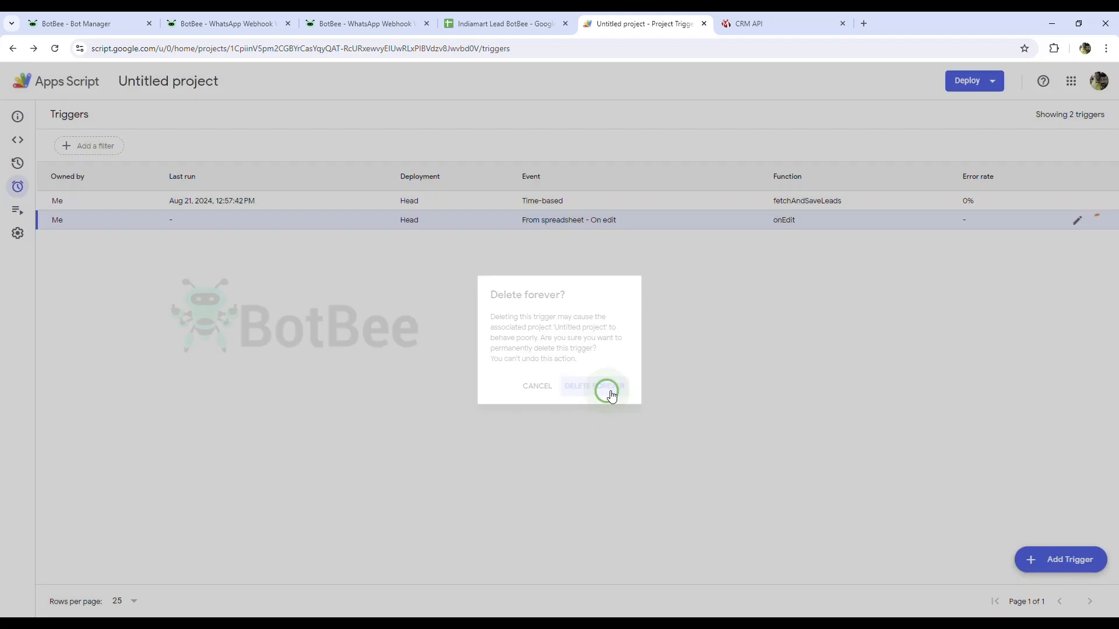
click(367, 23)
Step: Open the indiamartcustomer workflow report, then close it
scroll(429, 359, up, 3)
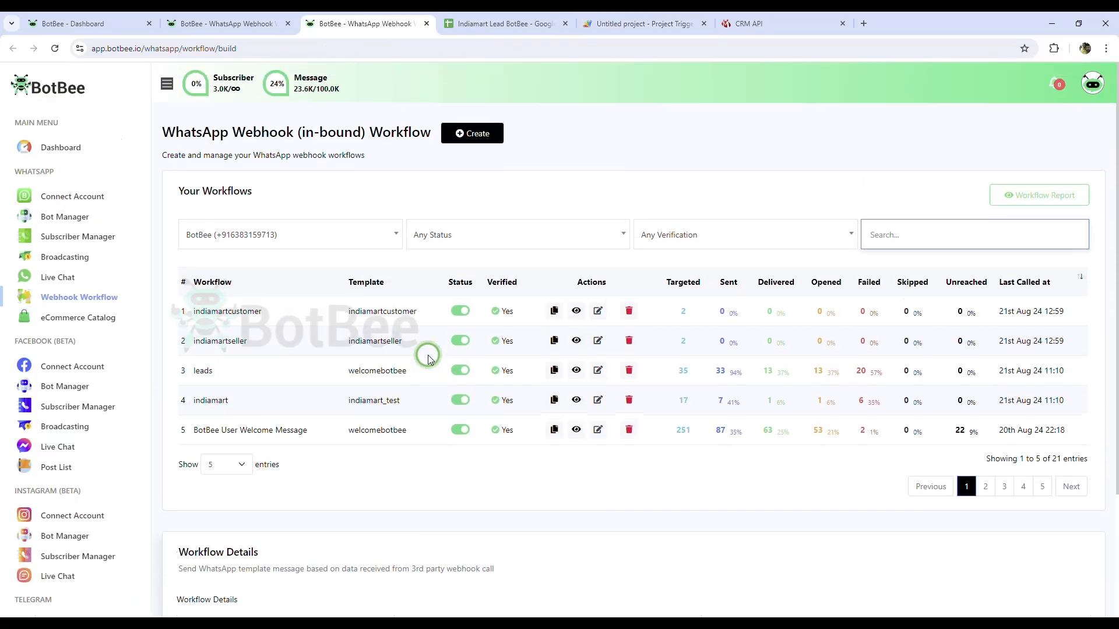
click(577, 310)
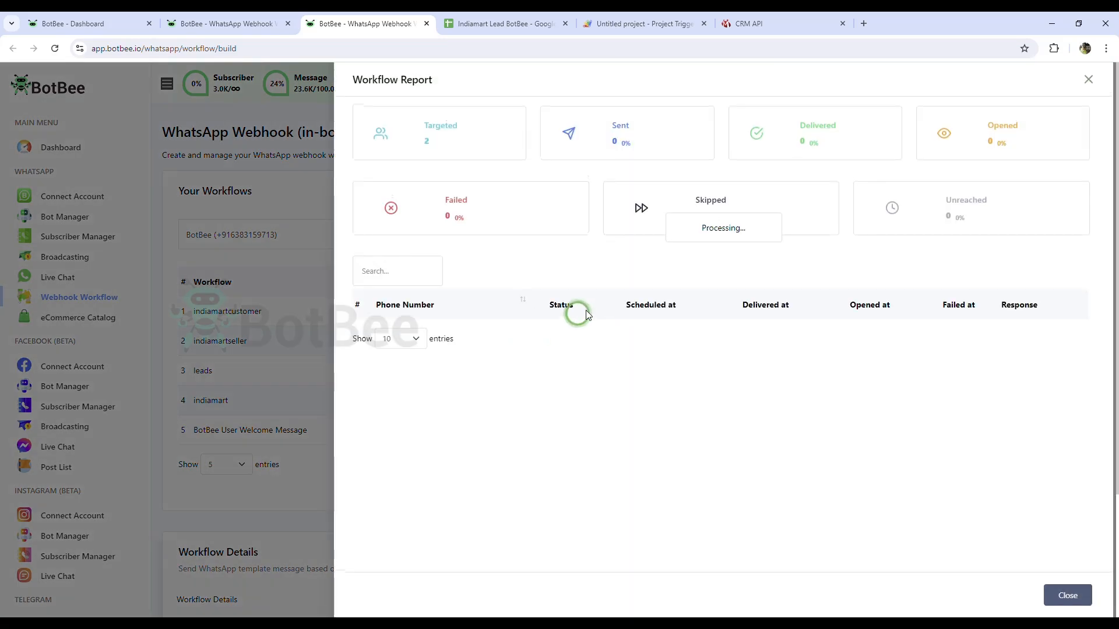
click(1088, 79)
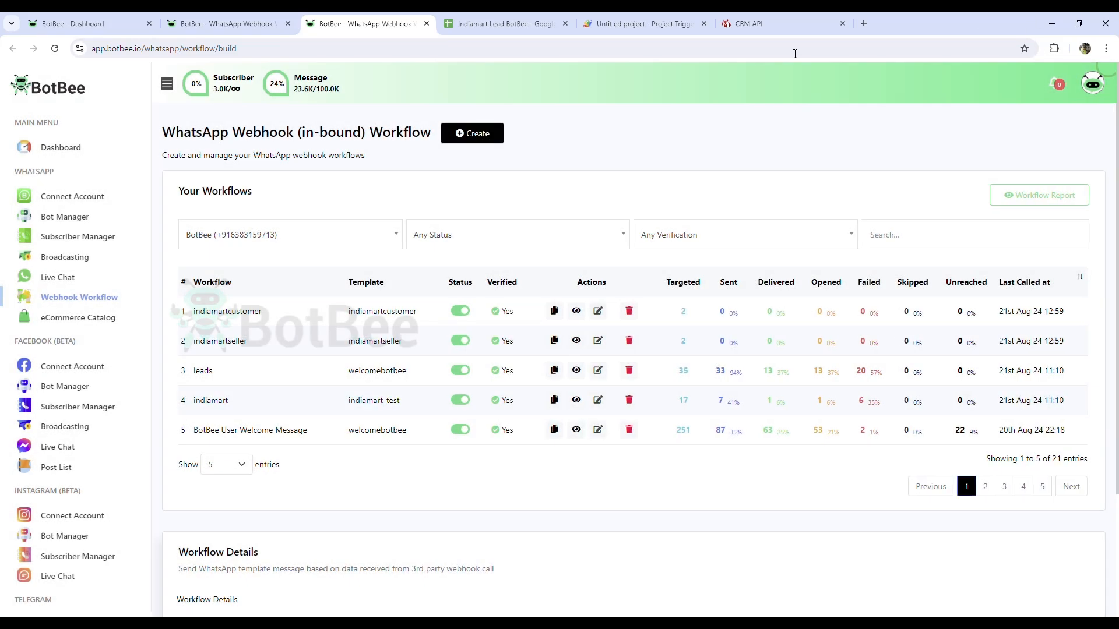